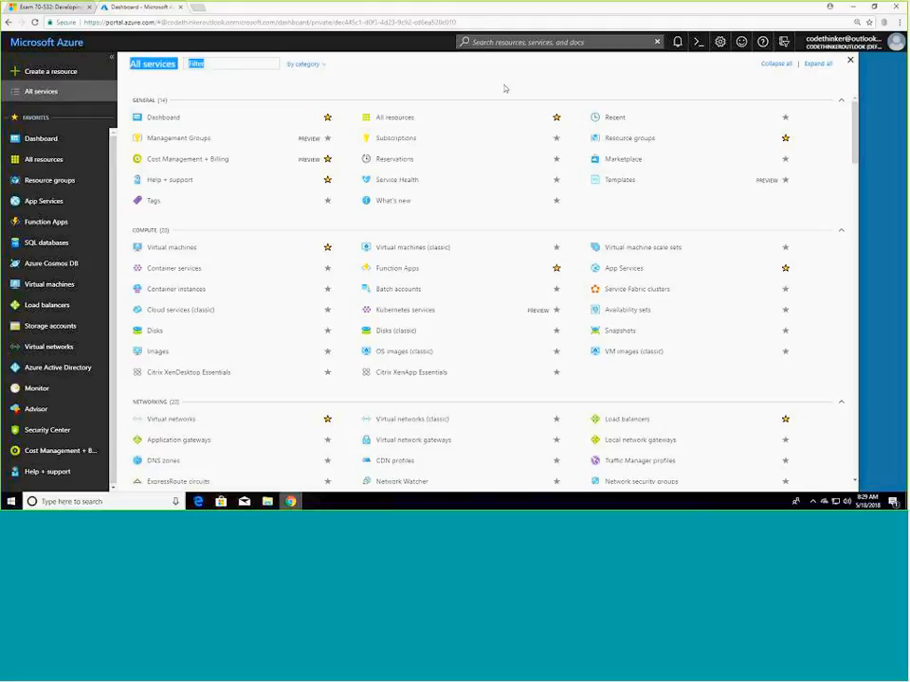
# Switch to the Exam 70-532 page and highlight the objective "Deploy workloads on Azure Resource Manager (ARM) virtual machines (VMs)".
pyautogui.click(489, 86)
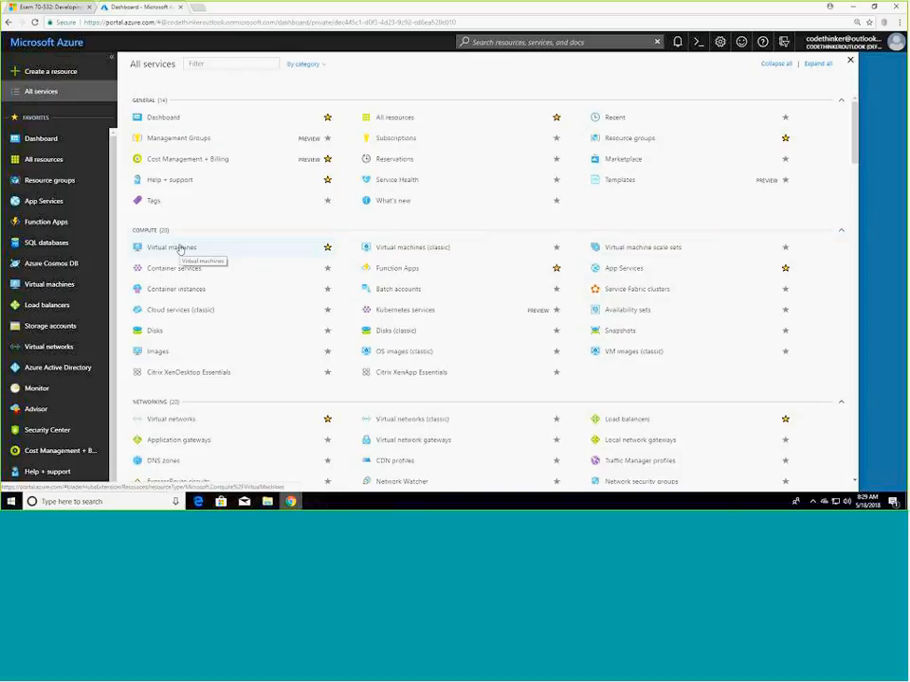
pyautogui.click(58, 6)
pyautogui.moveTo(197, 283); pyautogui.dragTo(465, 285)
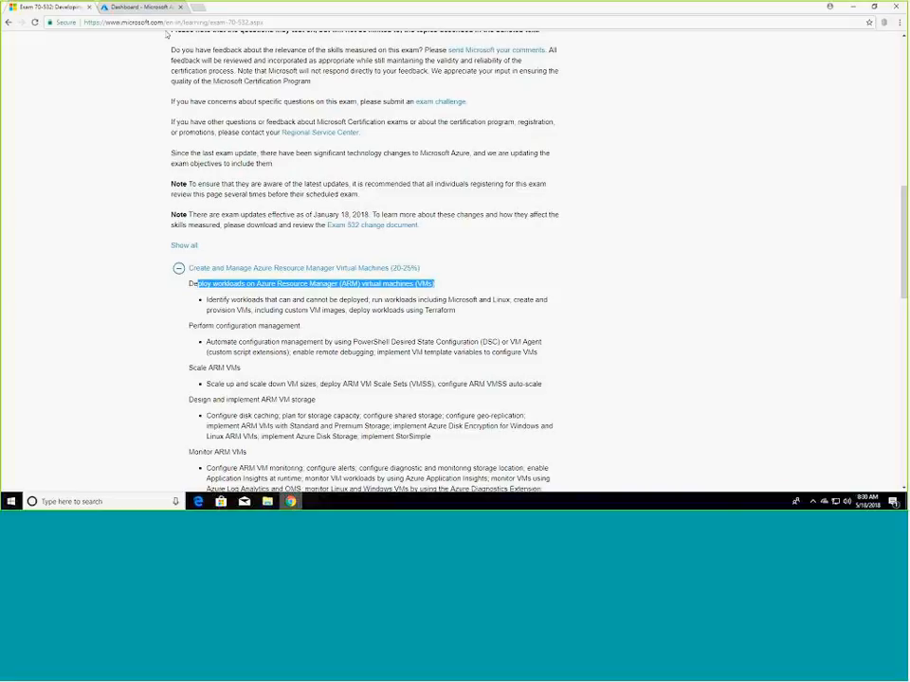
# Glance at the Azure service list, then highlight the exam page's bullet on identifying workloads, provisioning VMs and deploying with Terraform.
pyautogui.click(112, 6)
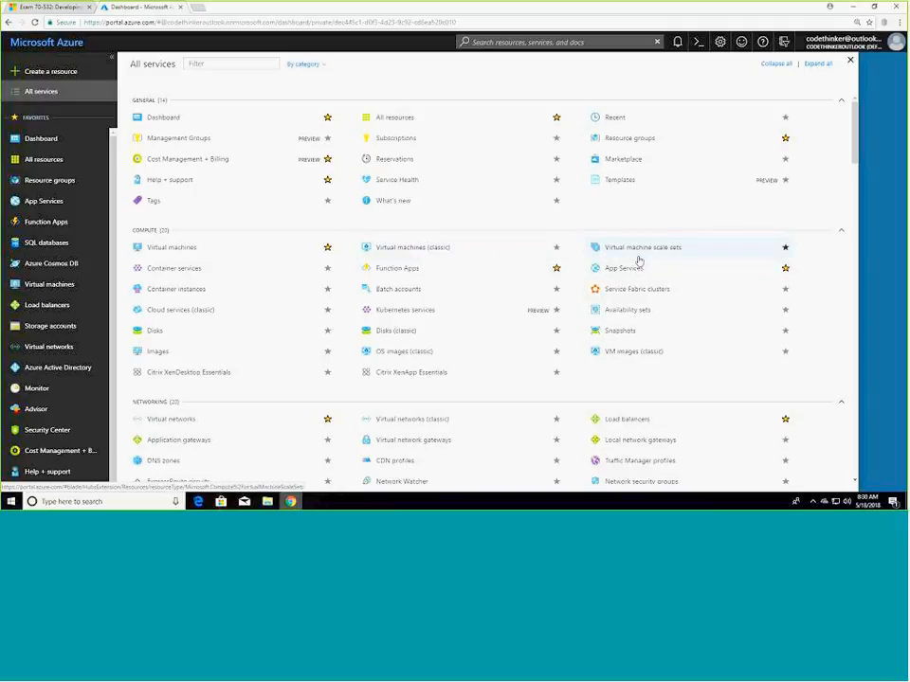
pyautogui.hotkey('ctrl', 'shift', 'Tab')
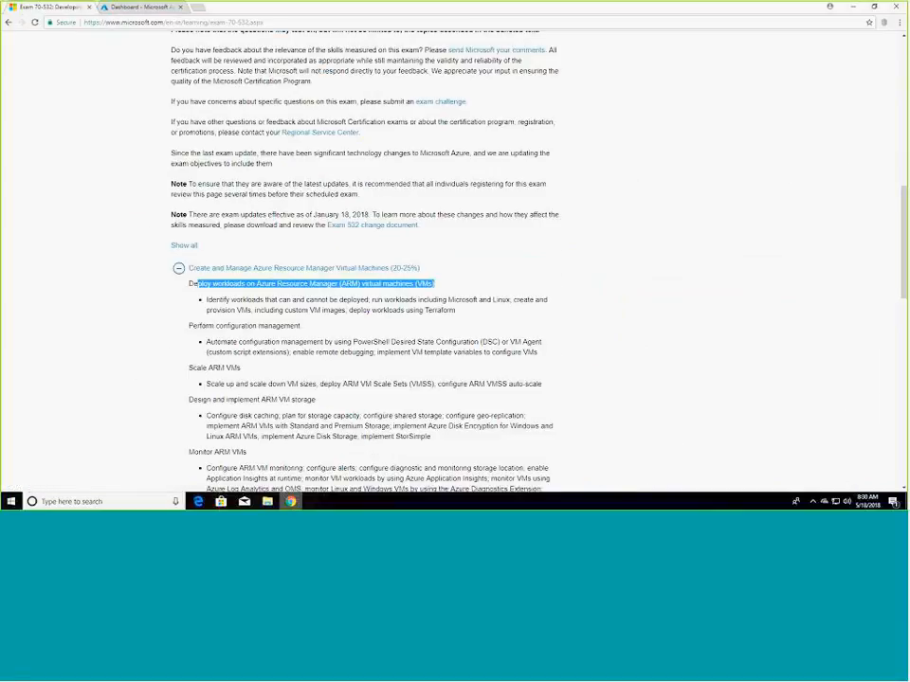
pyautogui.click(206, 299)
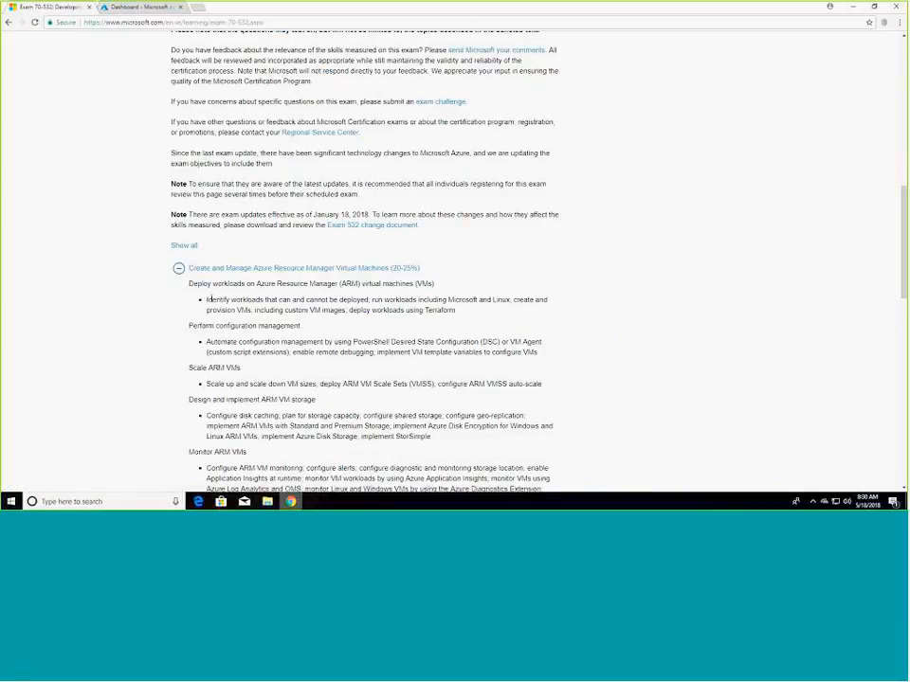
pyautogui.moveTo(208, 300); pyautogui.dragTo(495, 317)
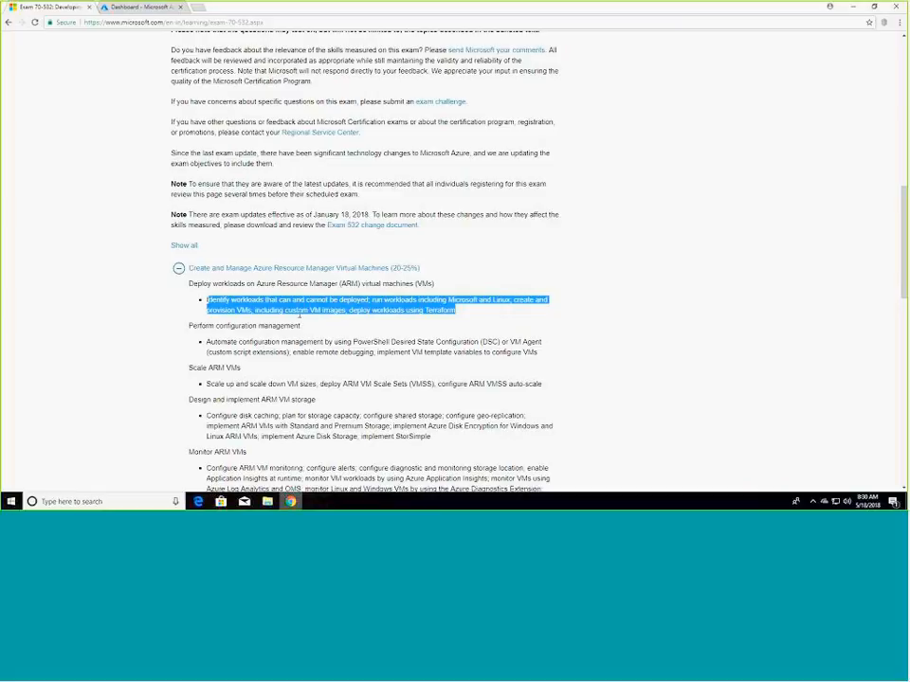
# View the Virtual machines service in the Azure portal, then return to the dashboard.
pyautogui.click(155, 10)
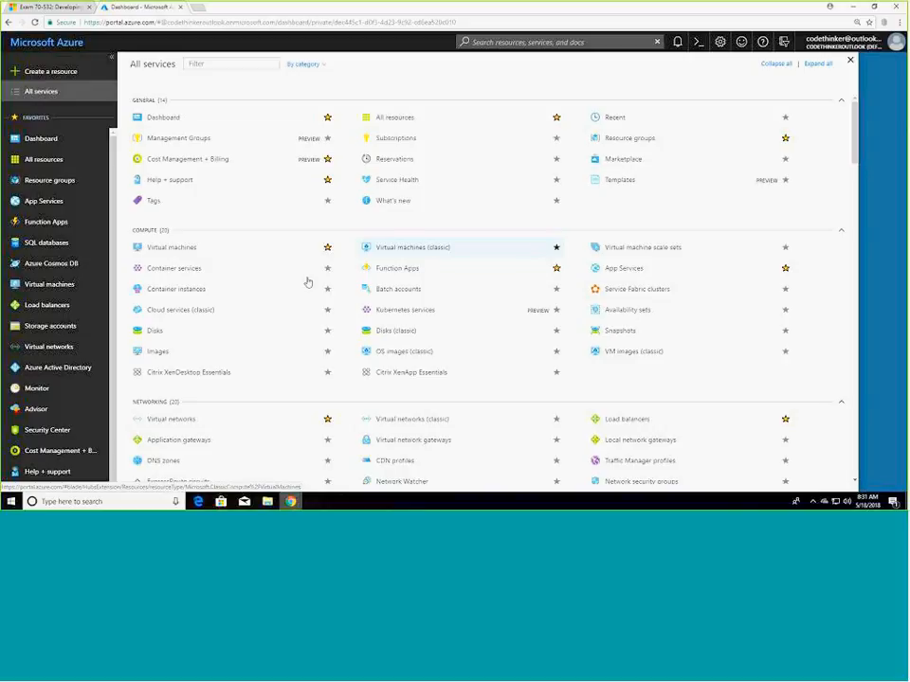
pyautogui.click(240, 253)
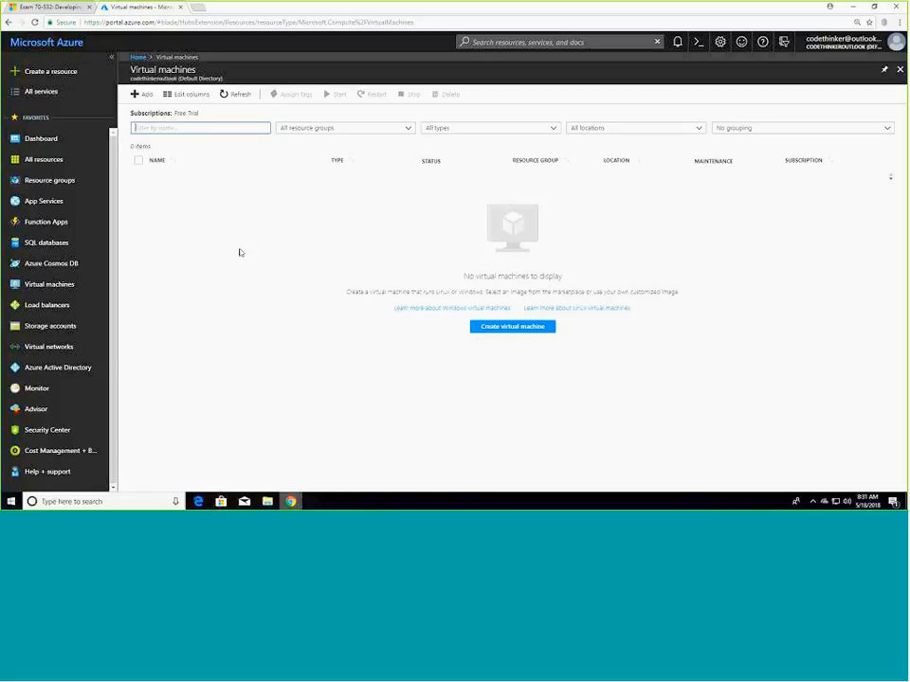
pyautogui.click(10, 23)
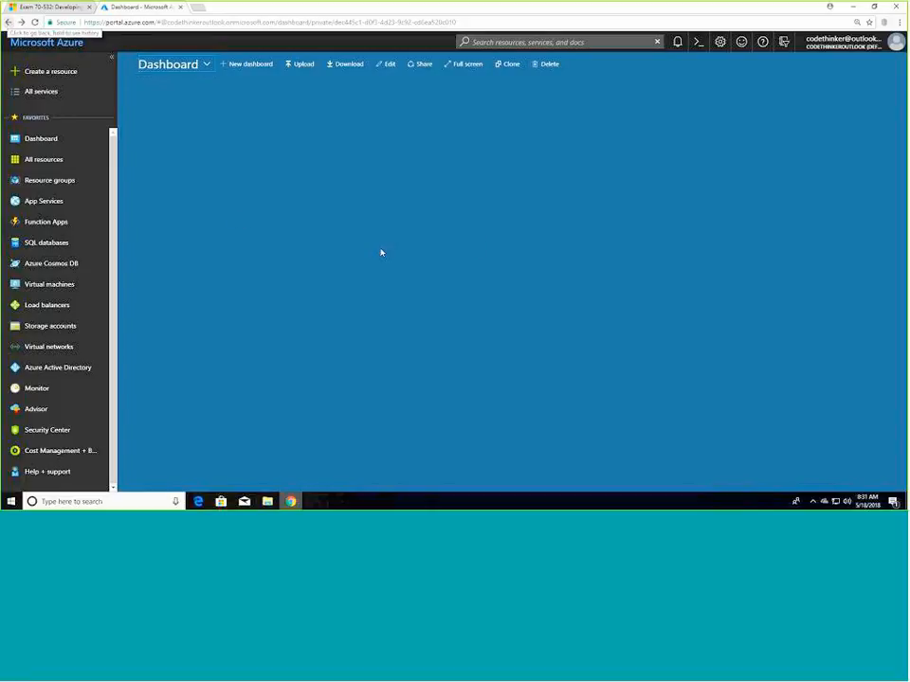
# Highlight "Azure Resource Manager (ARM)" in the first objective on the Exam 70-532 page.
pyautogui.click(34, 8)
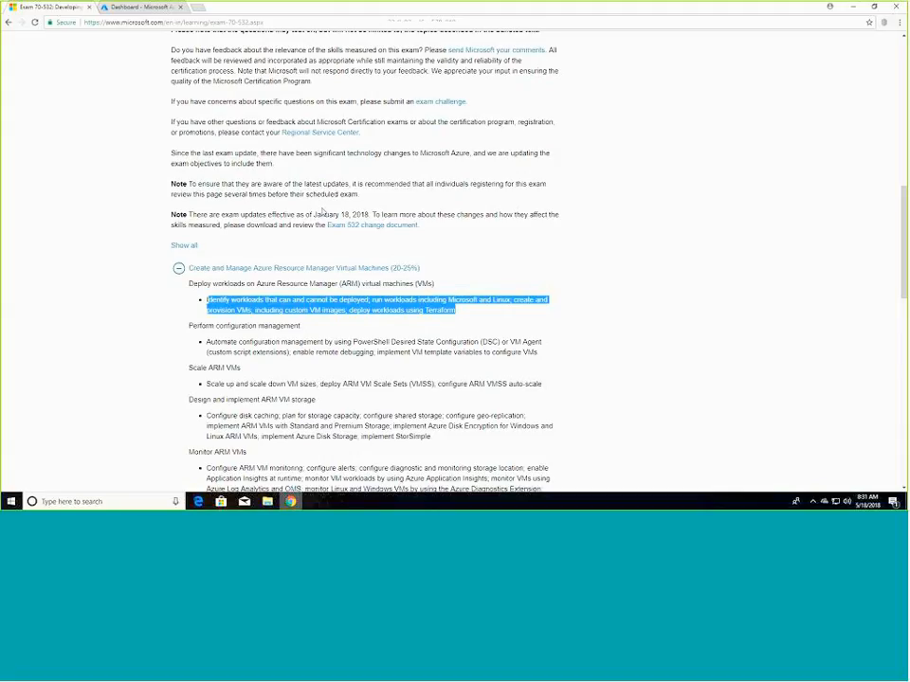
pyautogui.click(292, 286)
pyautogui.moveTo(256, 284); pyautogui.dragTo(361, 284)
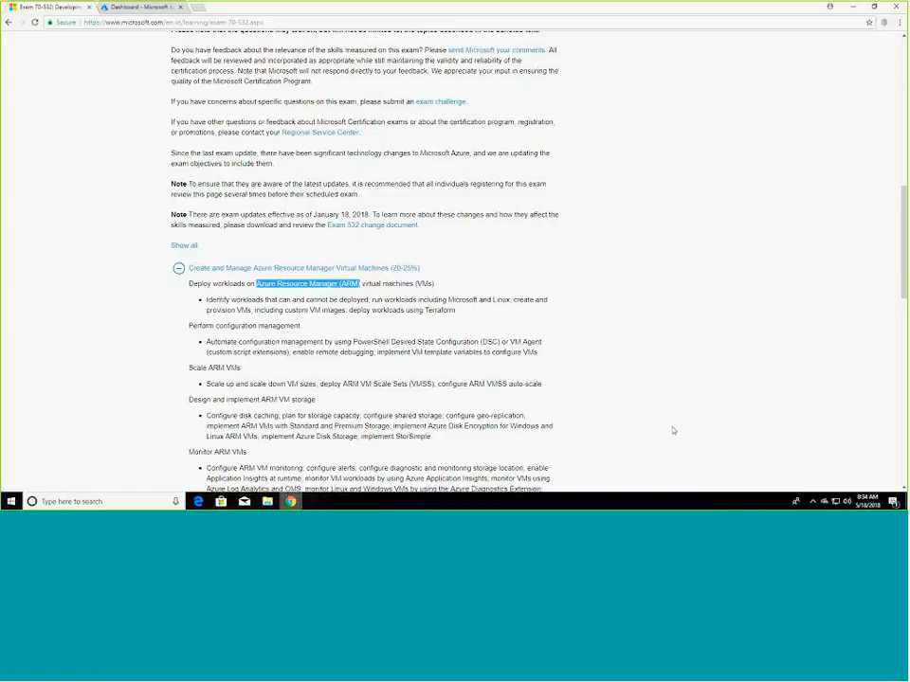
# Switch to the Azure portal, close the New resource pane and show the list of all services.
pyautogui.hotkey('ctrl', 'Tab')
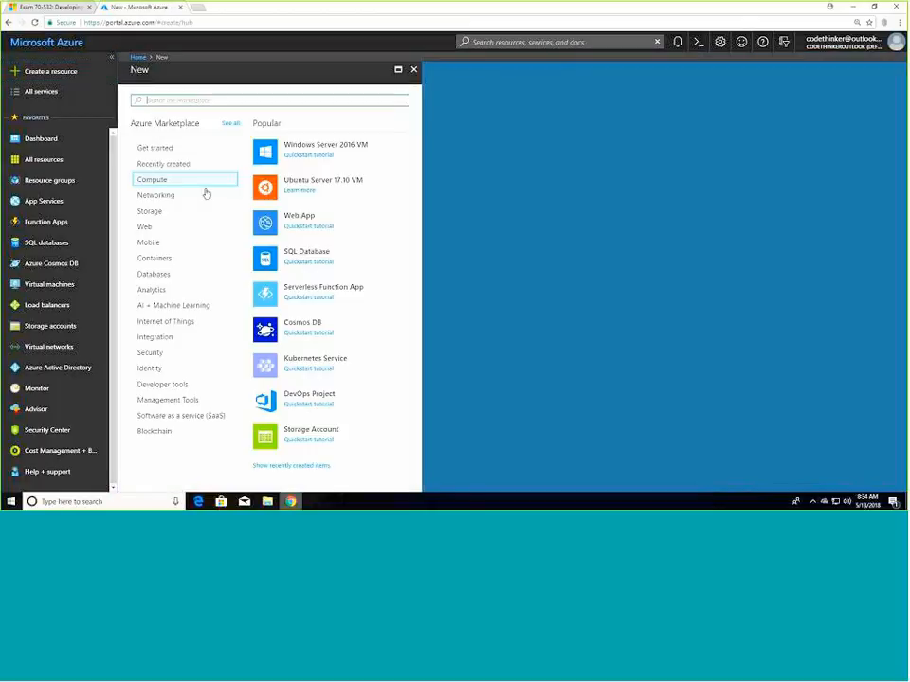
pyautogui.click(413, 70)
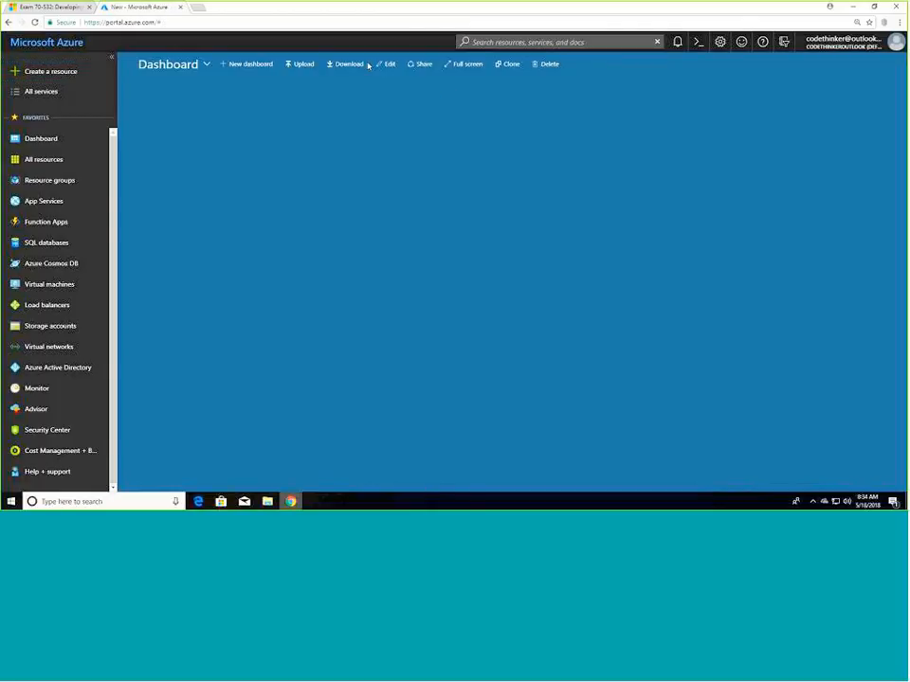
pyautogui.click(50, 96)
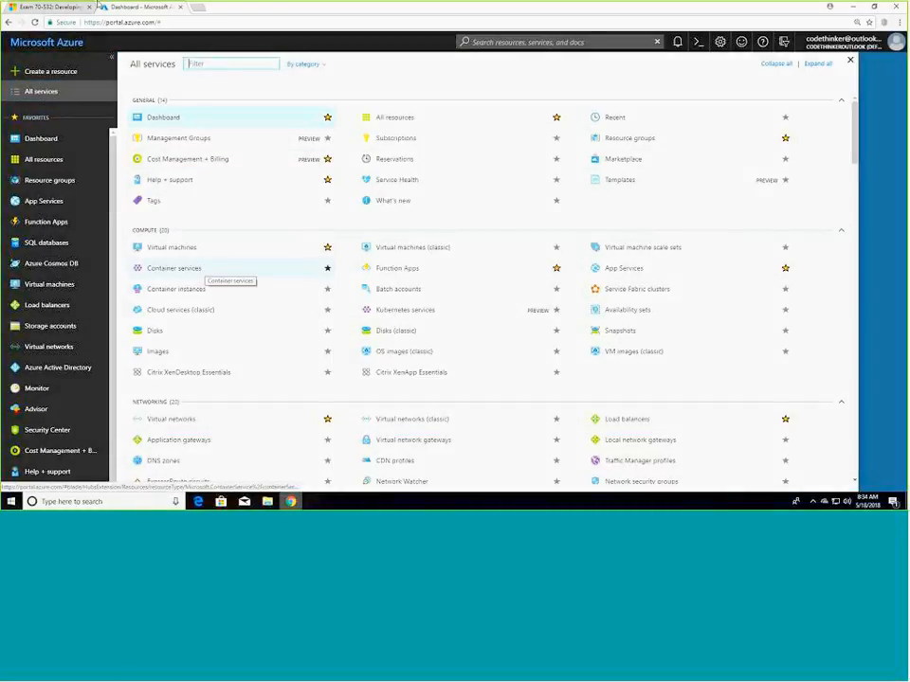
# Return to the Exam 70-532 page and highlight the full line of the first objective about deploying workloads on ARM virtual machines.
pyautogui.click(61, 7)
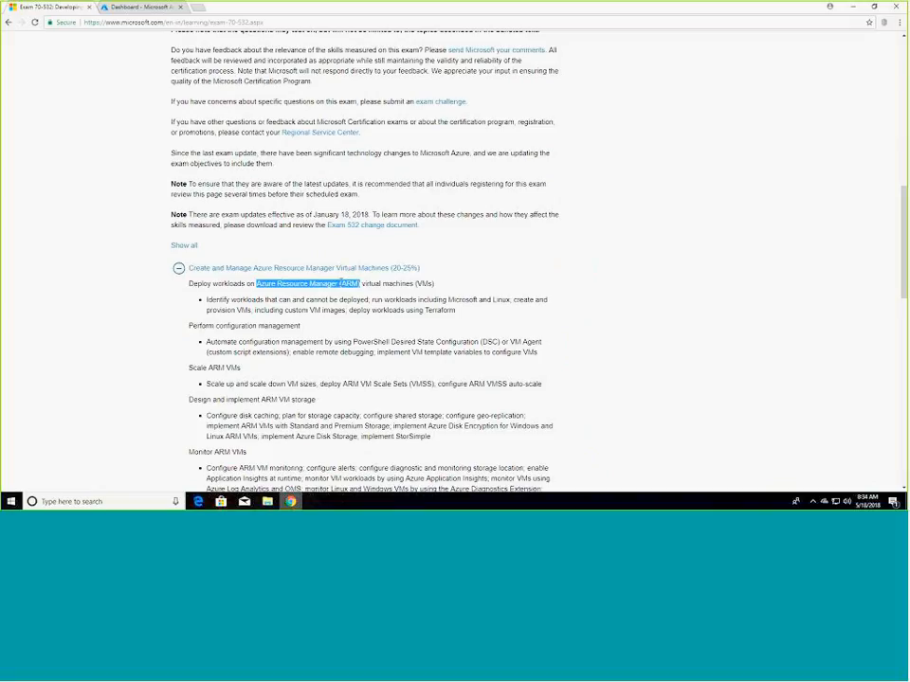
pyautogui.click(346, 283)
pyautogui.tripleClick(347, 283)
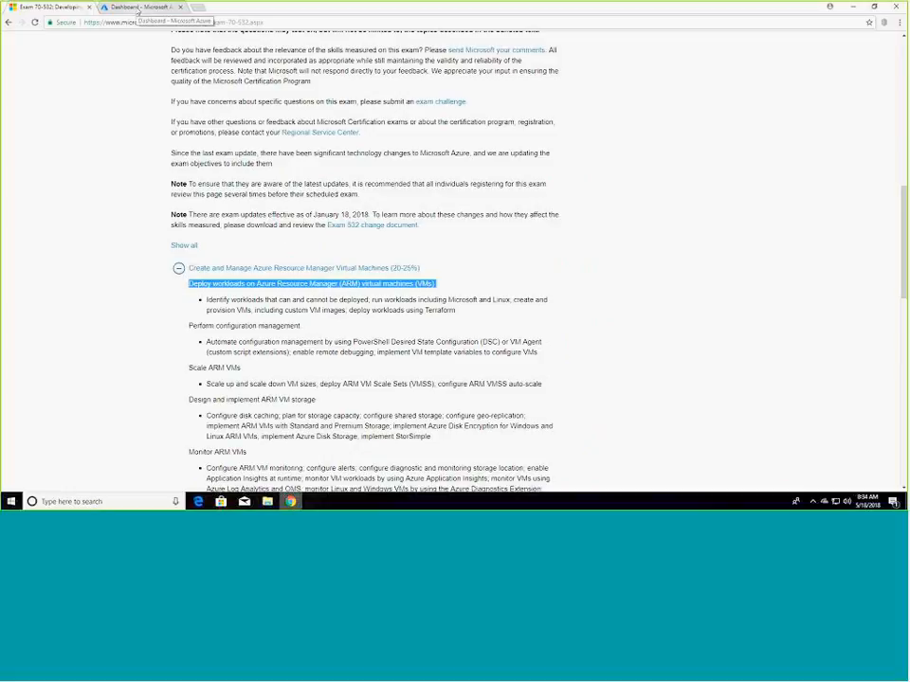
# Check the portal's Compute services, then highlight only the words "Azure Resource Manager (ARM)" on the exam page again.
pyautogui.click(138, 10)
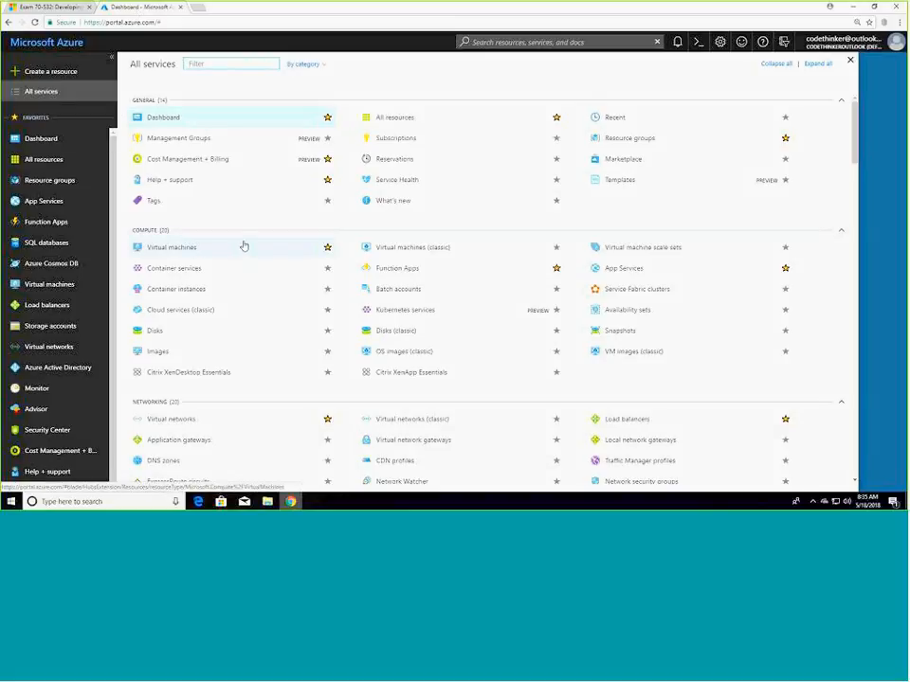
pyautogui.click(38, 7)
pyautogui.click(344, 288)
pyautogui.doubleClick(265, 284)
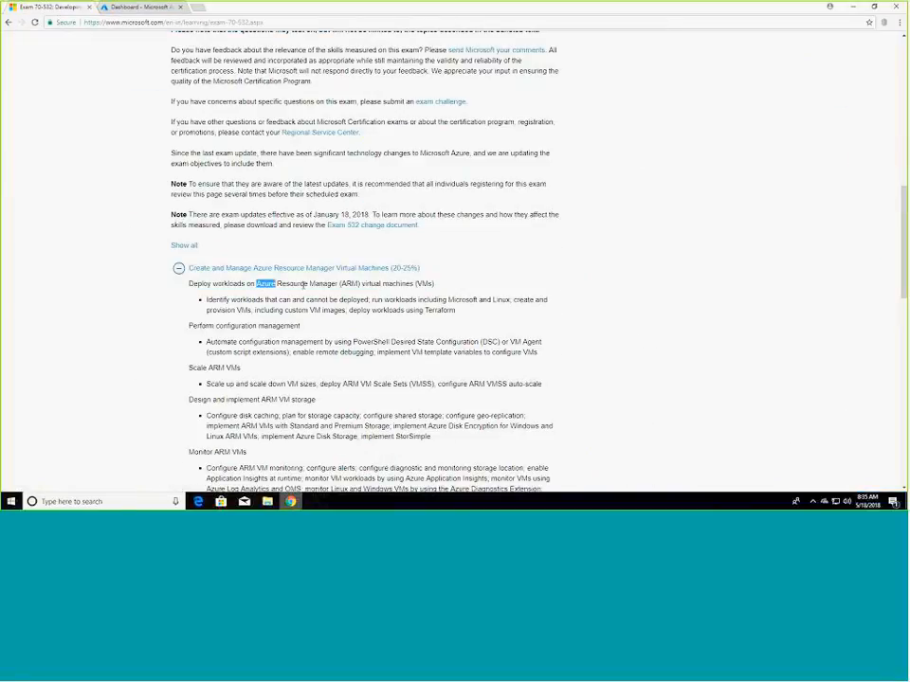
pyautogui.keyDown('shift'); pyautogui.click(362, 285); pyautogui.keyUp('shift')
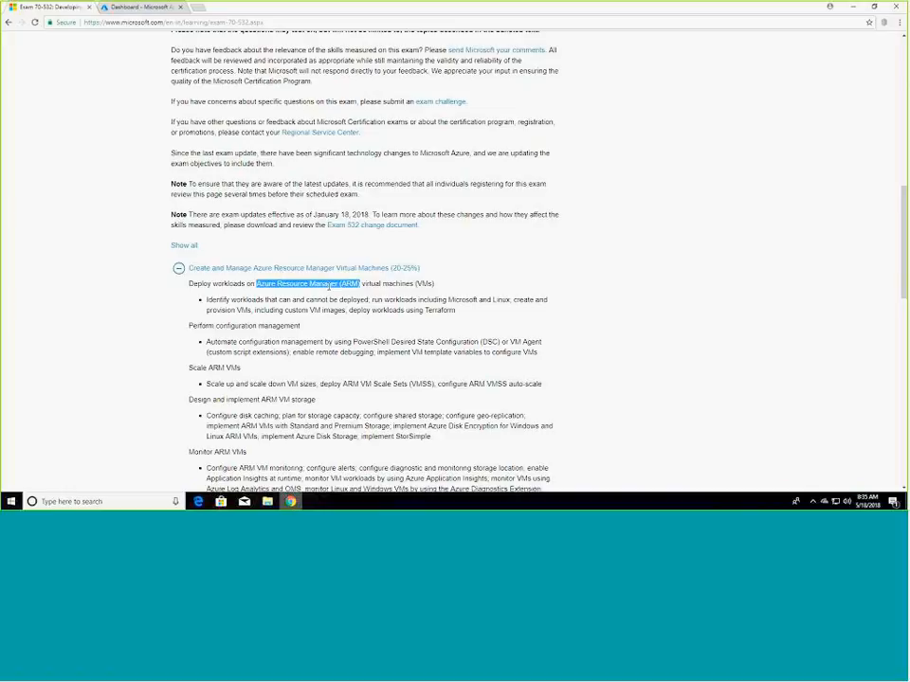
# Open the Virtual machines service in the Azure portal and highlight "Create a virtual machine that runs Linux or Windows".
pyautogui.click(123, 9)
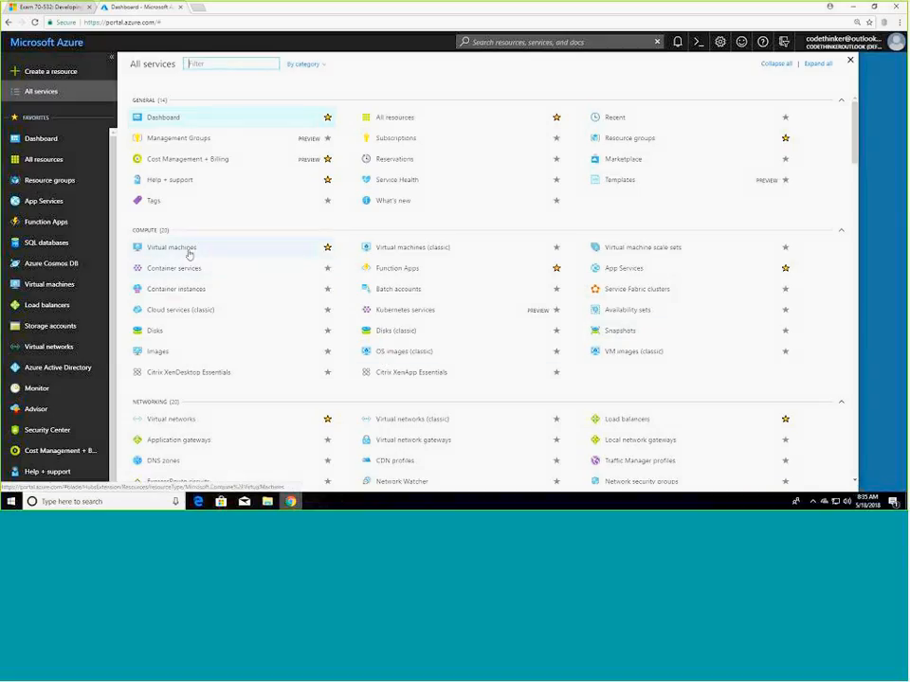
pyautogui.click(188, 253)
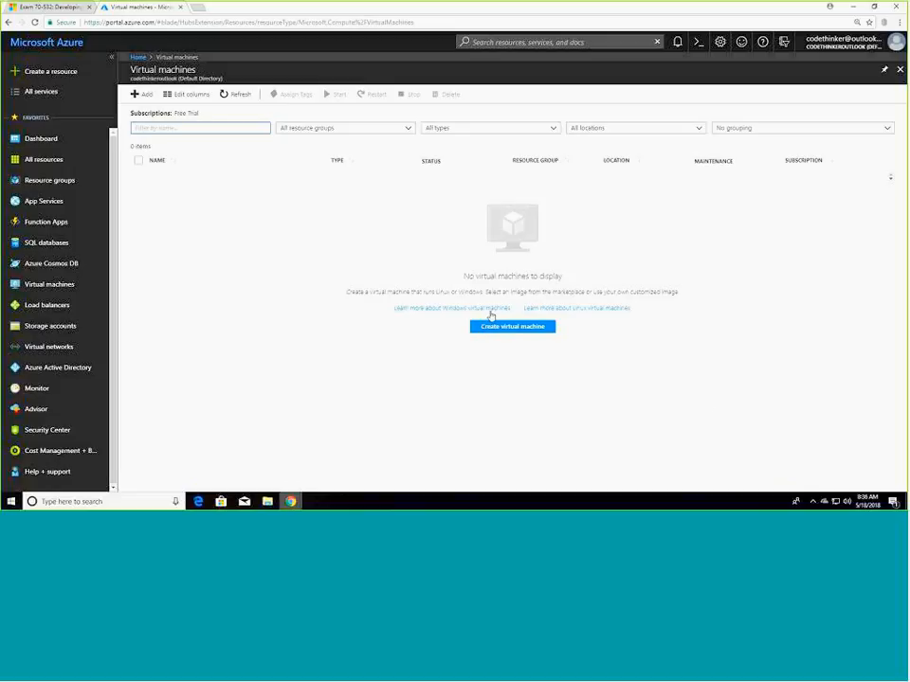
pyautogui.moveTo(346, 292); pyautogui.dragTo(489, 296)
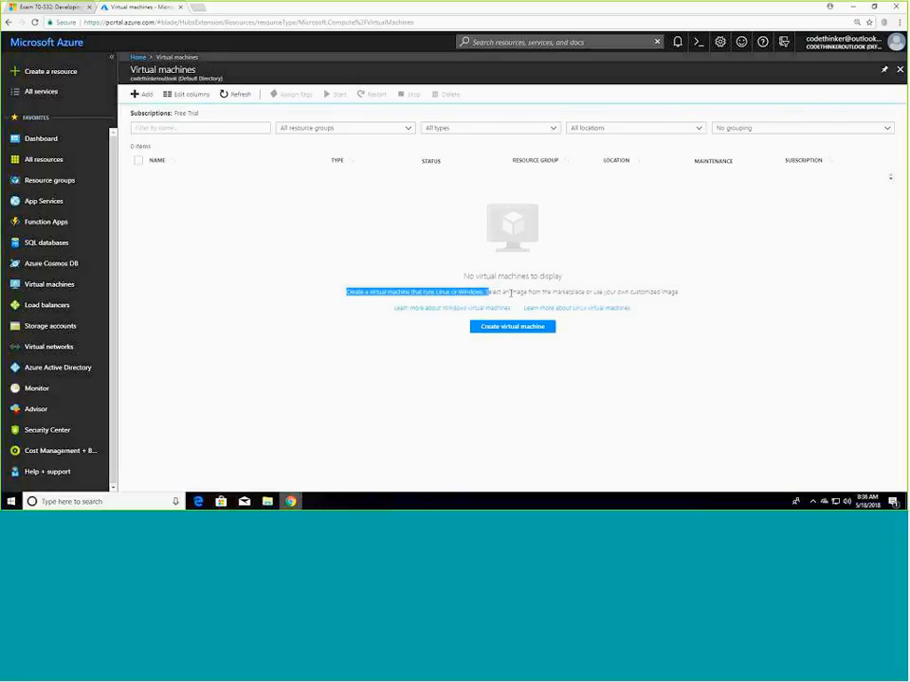
# Highlight the two image source options, "Select an image from the marketplace" and "use your own customized image", in the Virtual machines introduction.
pyautogui.click(509, 293)
pyautogui.moveTo(487, 293); pyautogui.dragTo(586, 295)
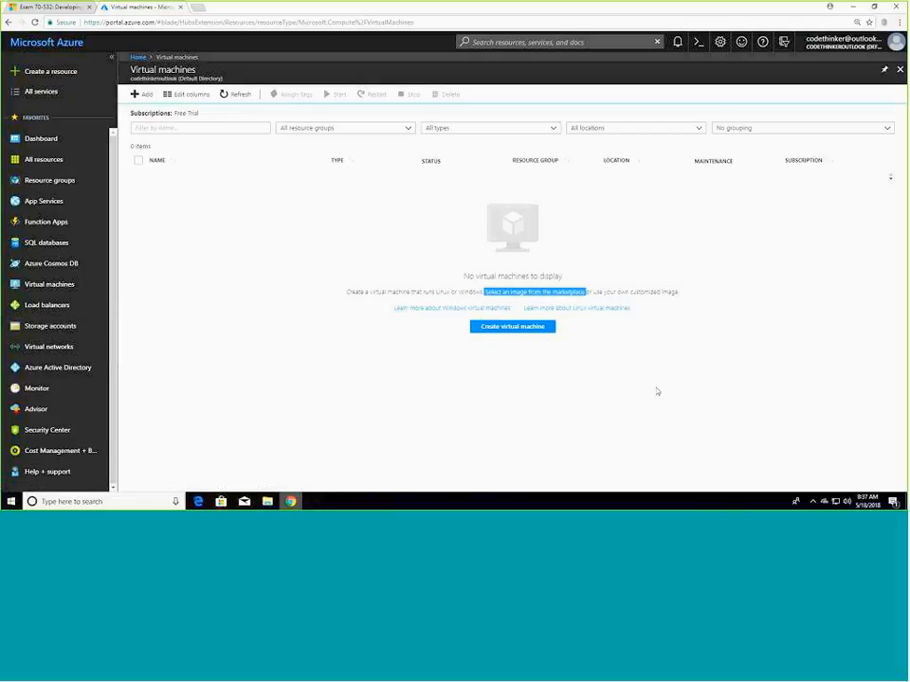
pyautogui.click(601, 291)
pyautogui.moveTo(592, 292); pyautogui.dragTo(702, 299)
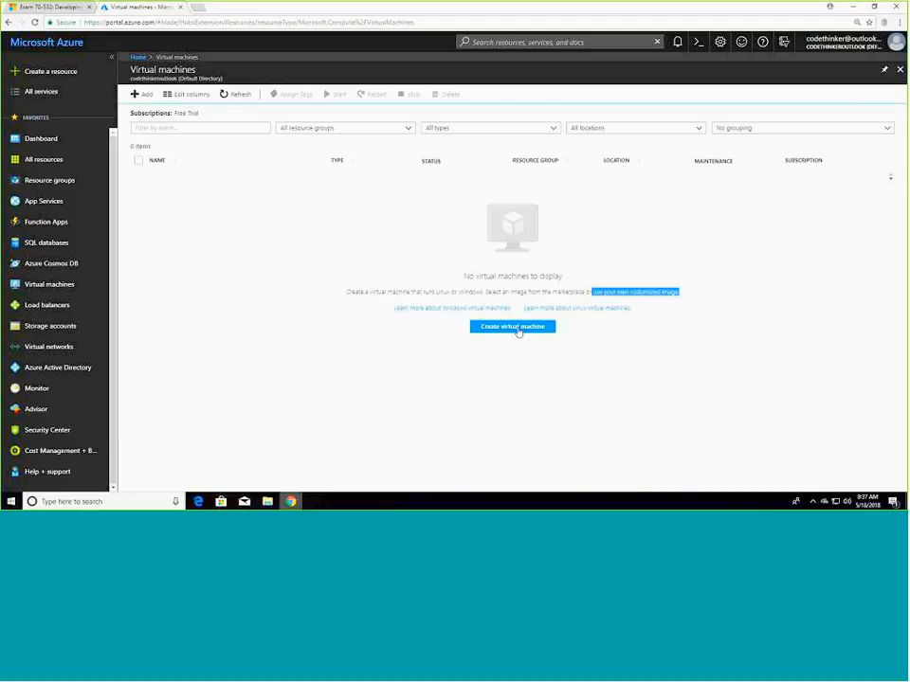
pyautogui.click(487, 293)
pyautogui.moveTo(487, 294); pyautogui.dragTo(586, 295)
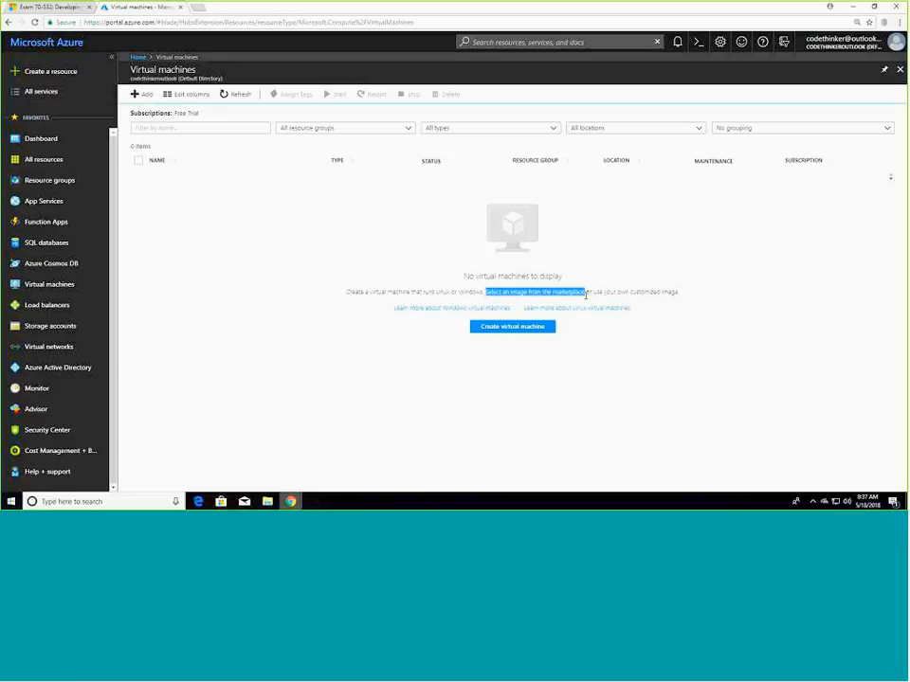
# Start creating a virtual machine and browse the image categories in the Compute marketplace.
pyautogui.click(543, 332)
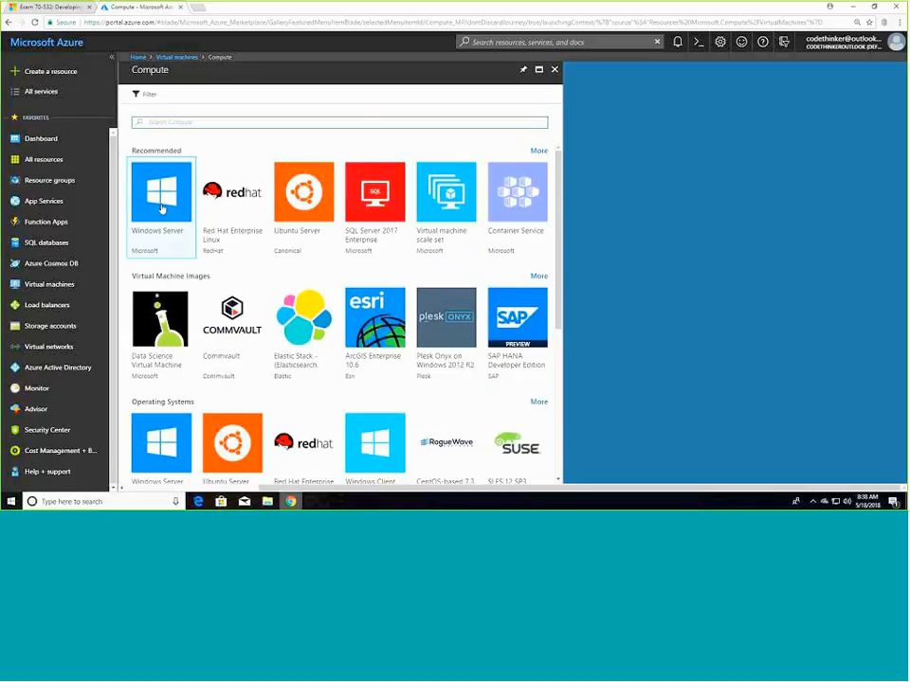
pyautogui.scroll(-3, 162, 209)
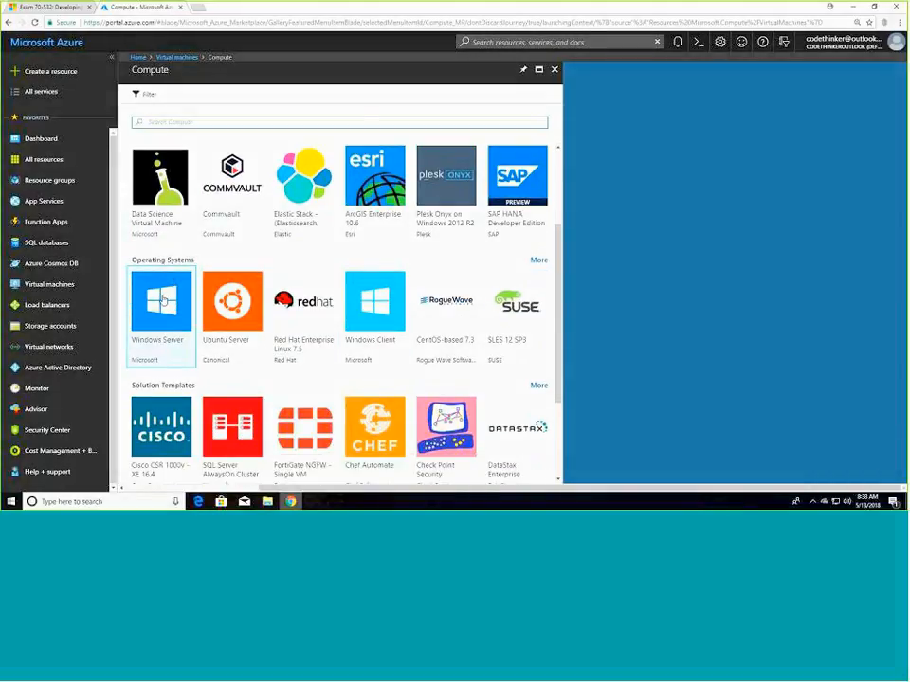
pyautogui.scroll(-2, 162, 300)
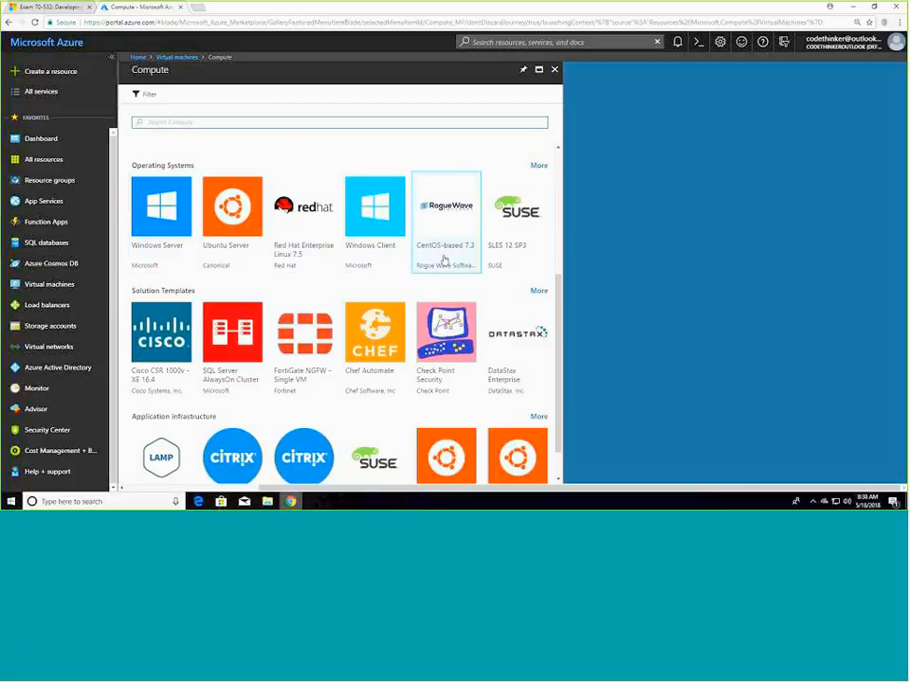
pyautogui.scroll(-1, 444, 259)
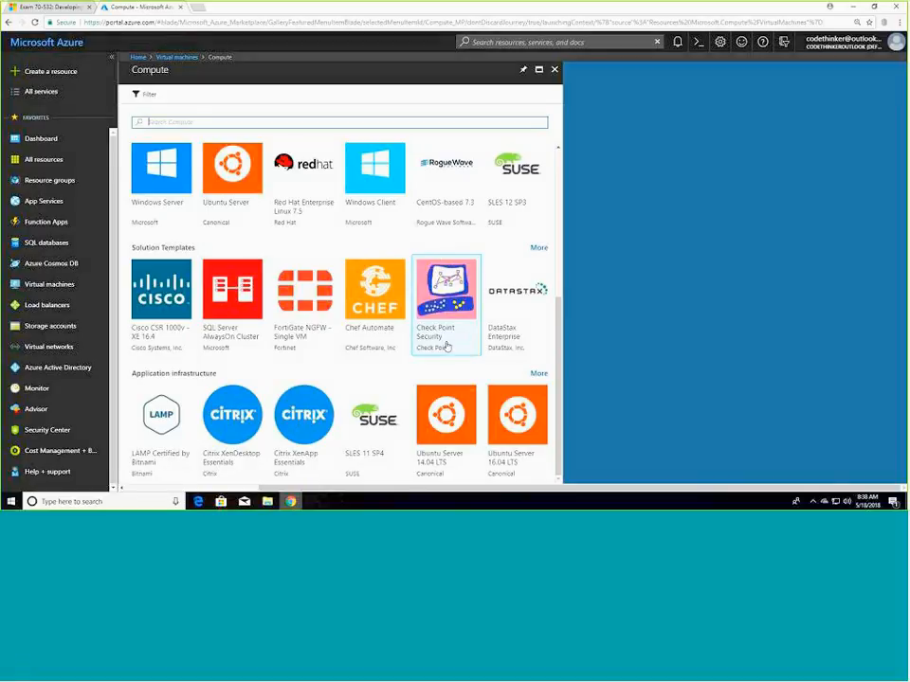
# View the recommended SQL Server 2017 Enterprise offer, then open the Virtual machine scale set offer.
pyautogui.scroll(6, 447, 347)
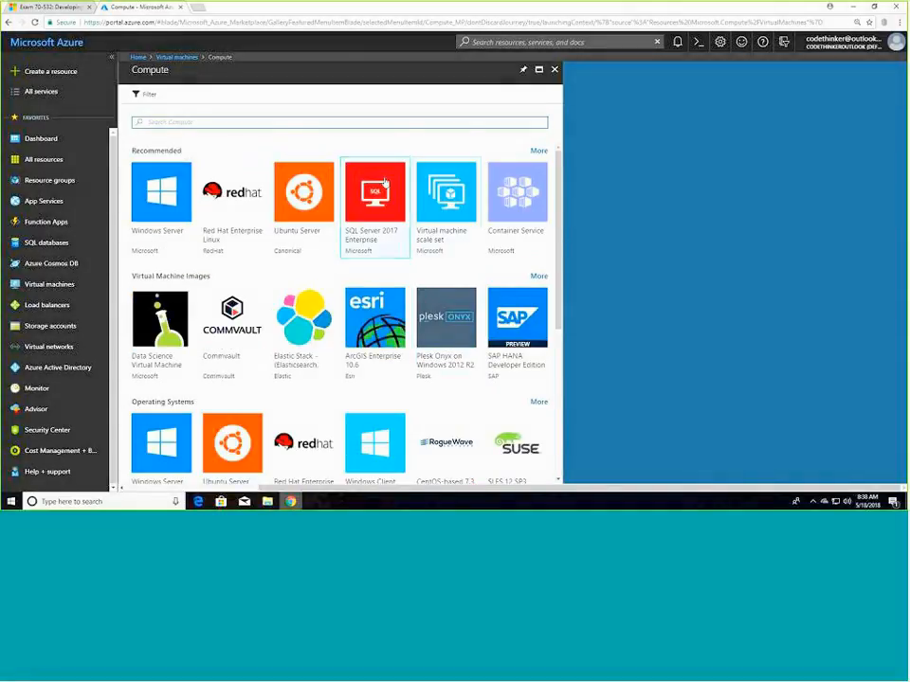
pyautogui.click(389, 250)
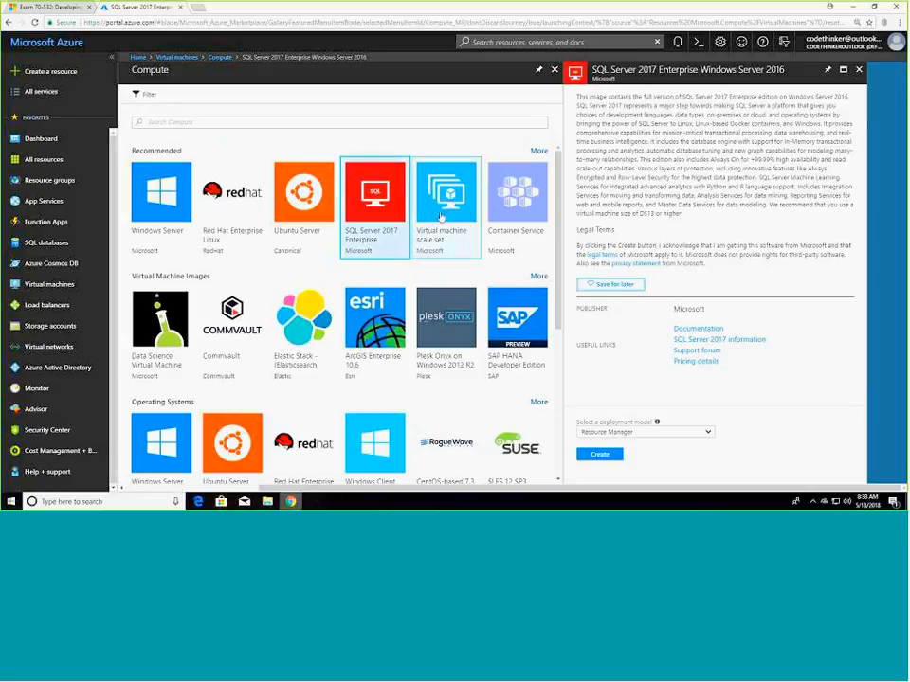
pyautogui.click(436, 228)
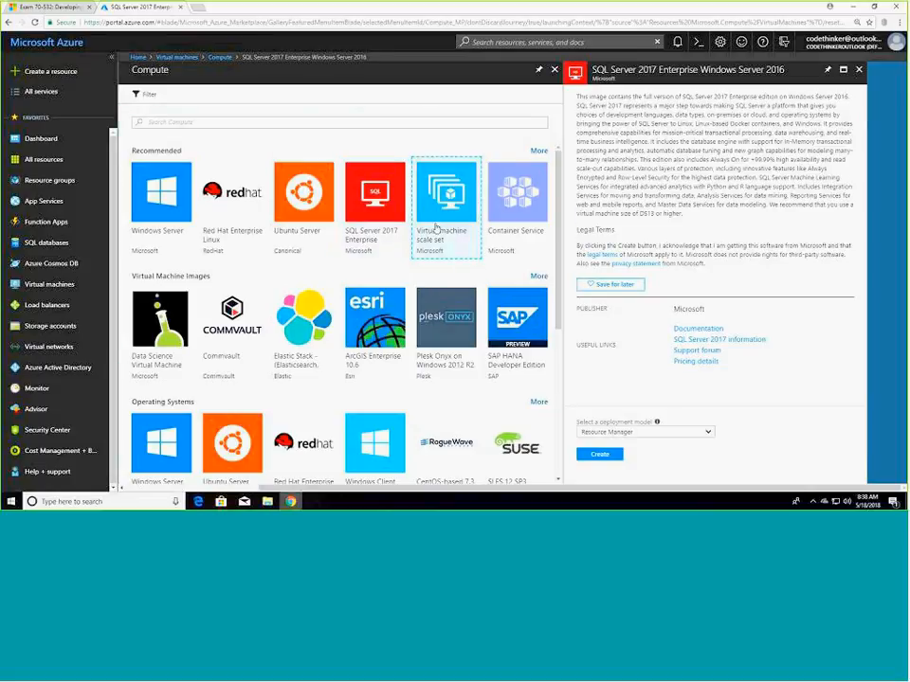
# Open the list of Windows Server images from the Operating Systems category and look over the surrounding Compute offers.
pyautogui.scroll(-3, 436, 228)
pyautogui.click(186, 330)
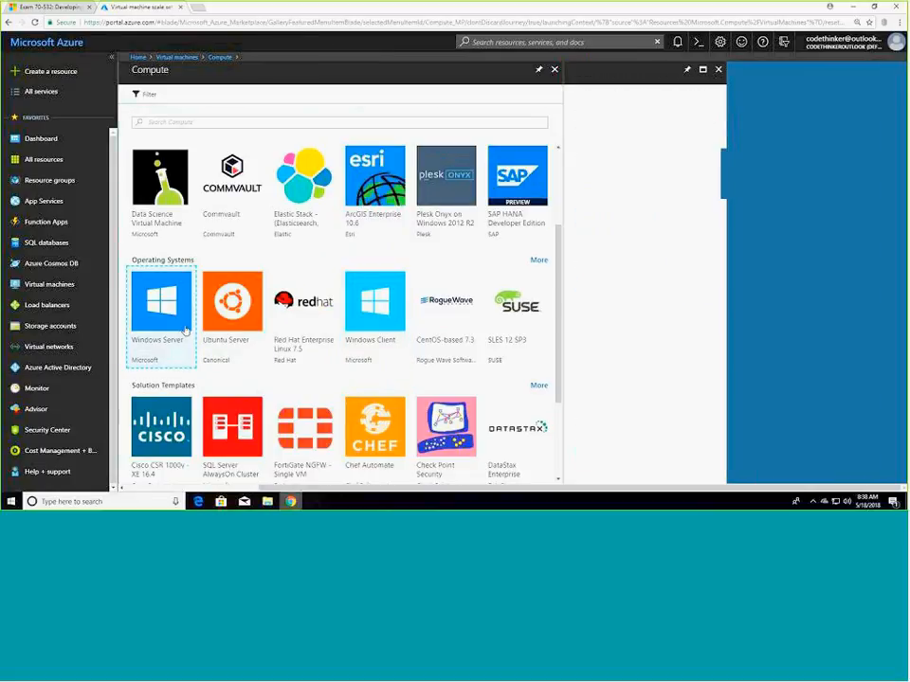
pyautogui.scroll(-3, 545, 251)
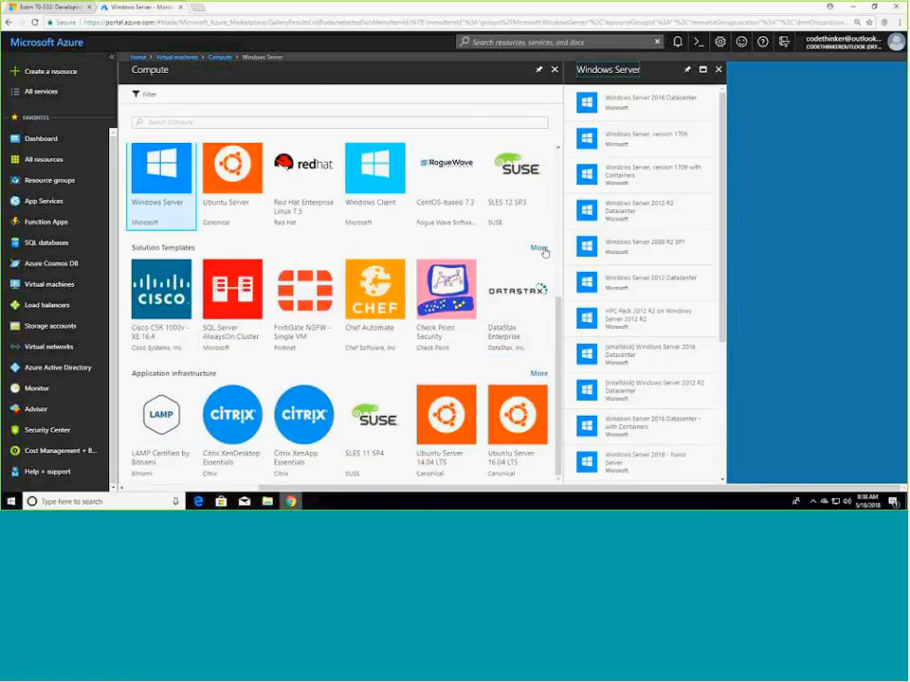
pyautogui.scroll(4, 149, 306)
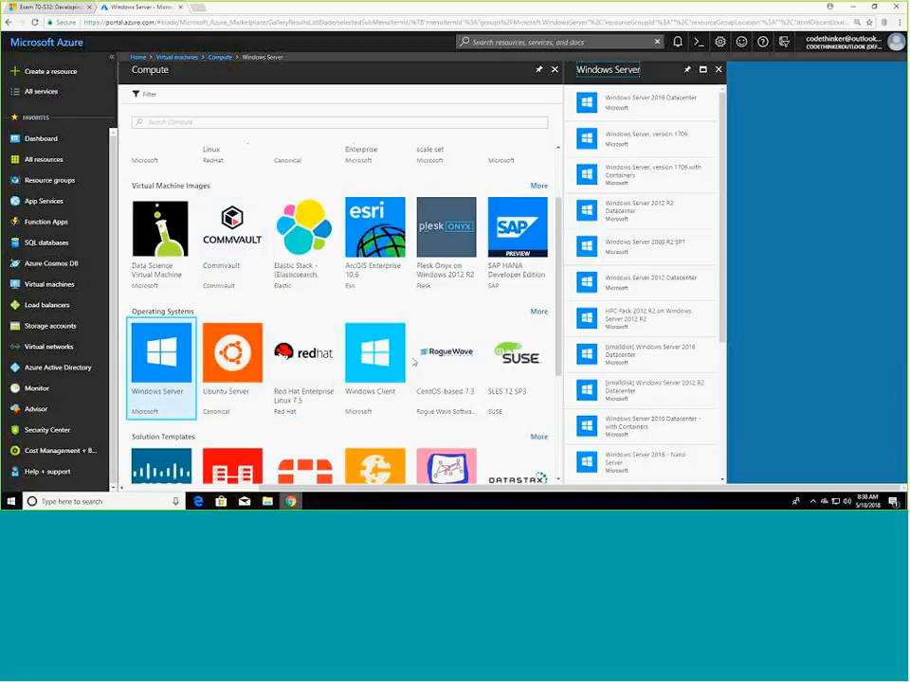
# Open the full list of Solution Templates in the Compute marketplace and look through its offers.
pyautogui.scroll(-2, 536, 345)
pyautogui.click(539, 344)
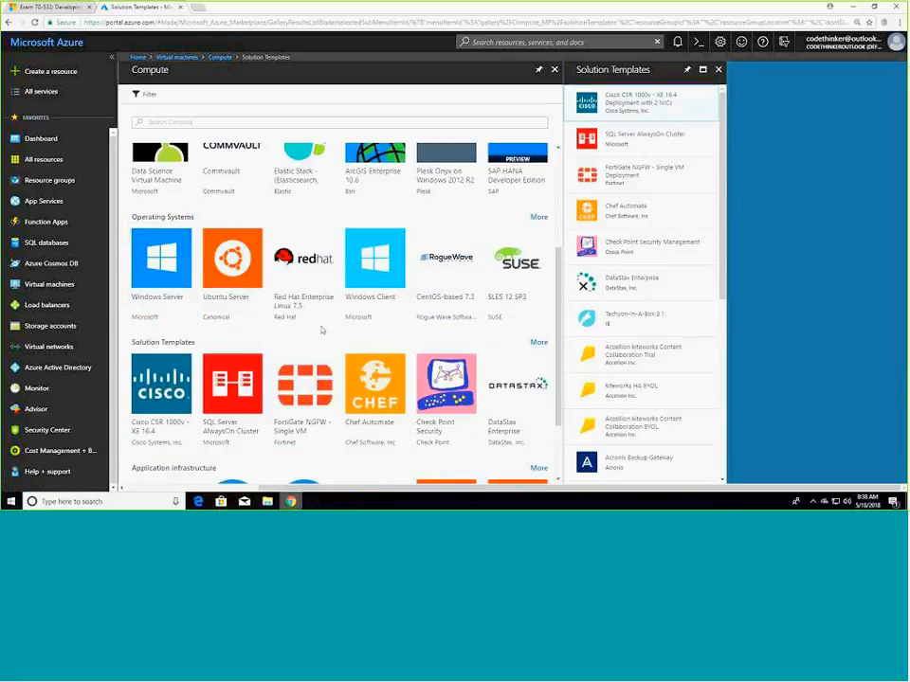
pyautogui.scroll(-1, 643, 382)
pyautogui.scroll(-5, 642, 384)
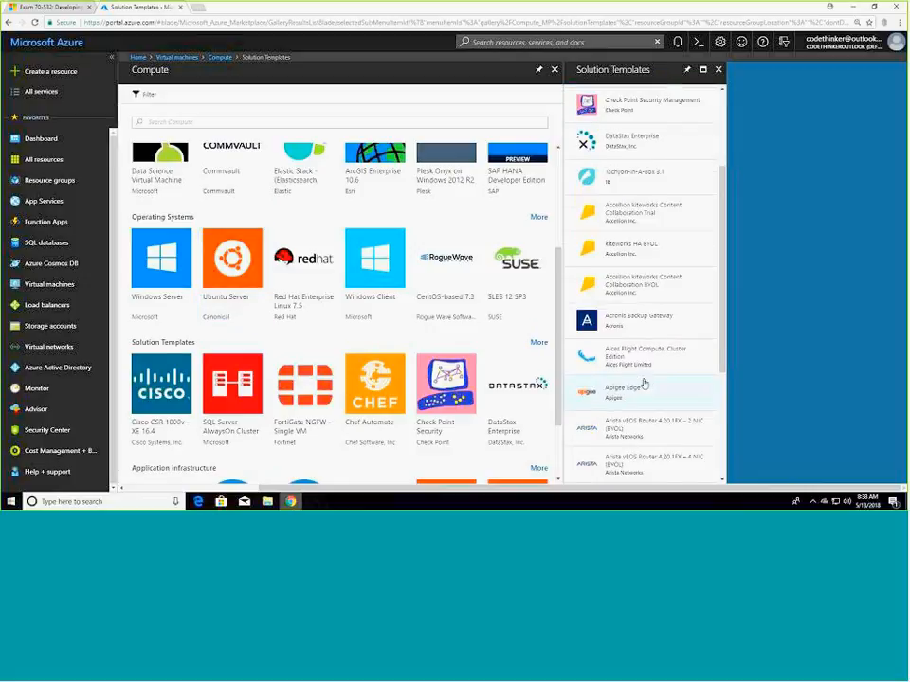
pyautogui.scroll(6, 643, 398)
pyautogui.scroll(1, 643, 405)
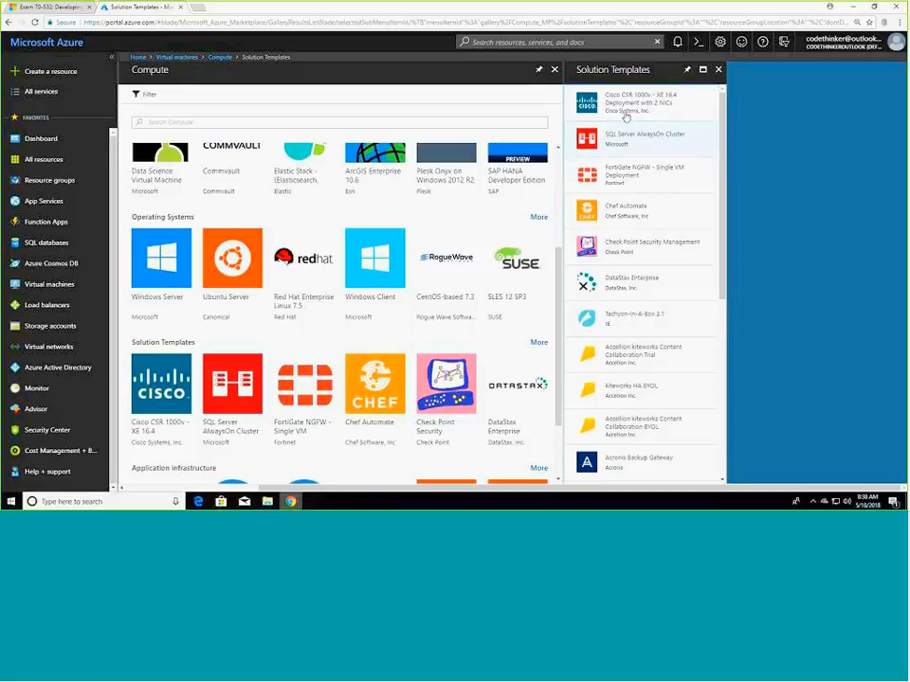
# Highlight the Solution Templates heading and review the templates from Cisco CSR 1000v down to the Arista vEOS Router entries.
pyautogui.moveTo(575, 69); pyautogui.dragTo(656, 71)
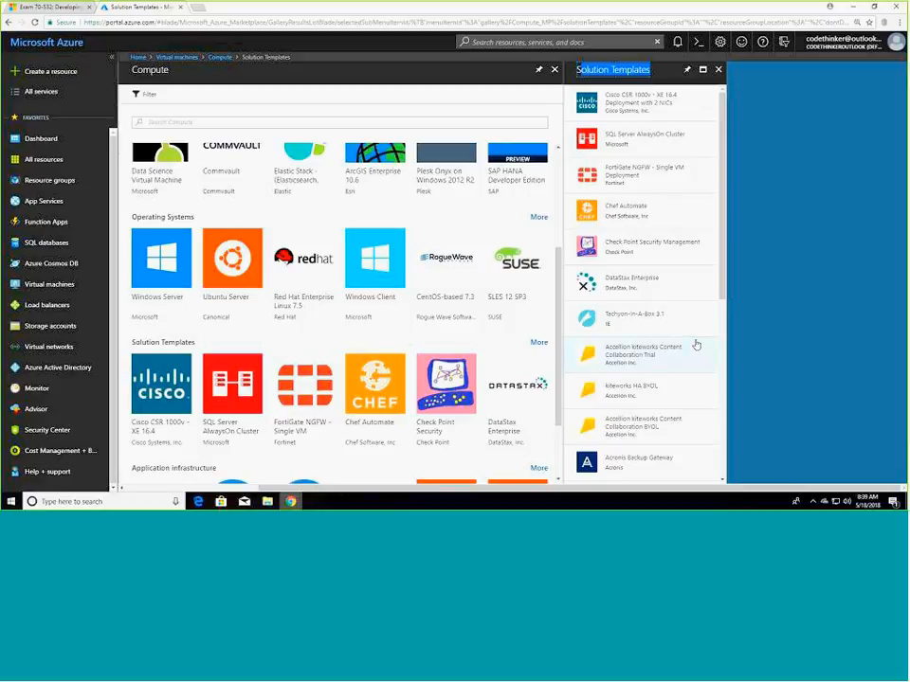
pyautogui.scroll(-1, 695, 345)
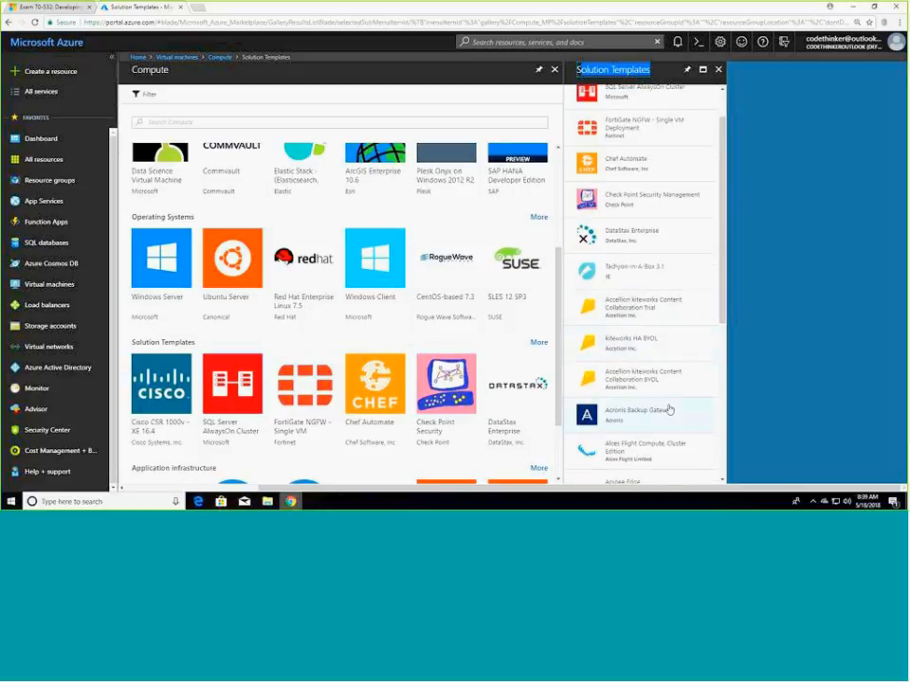
pyautogui.scroll(-3, 665, 410)
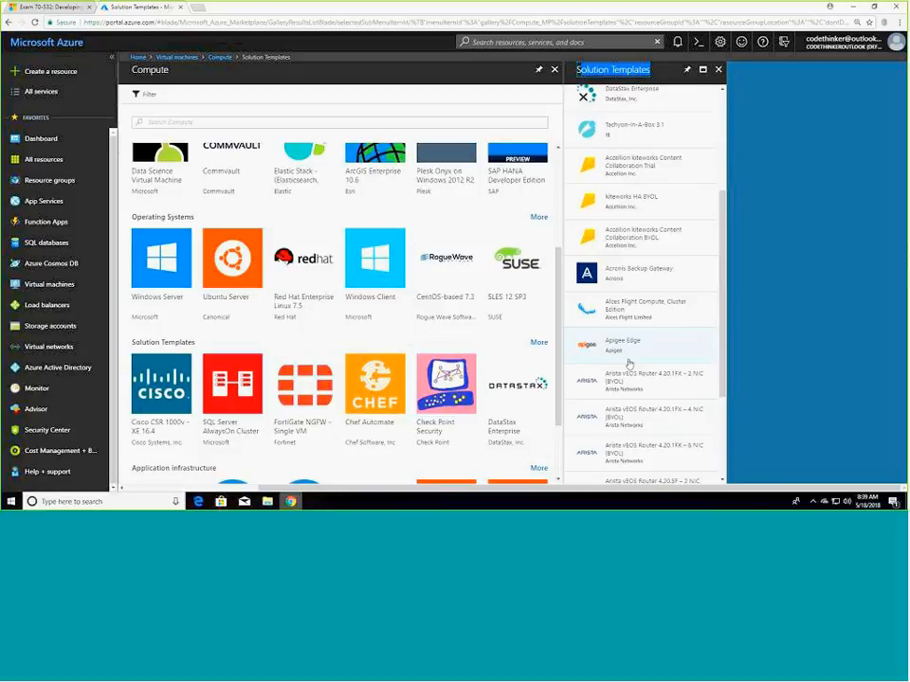
pyautogui.scroll(4, 628, 316)
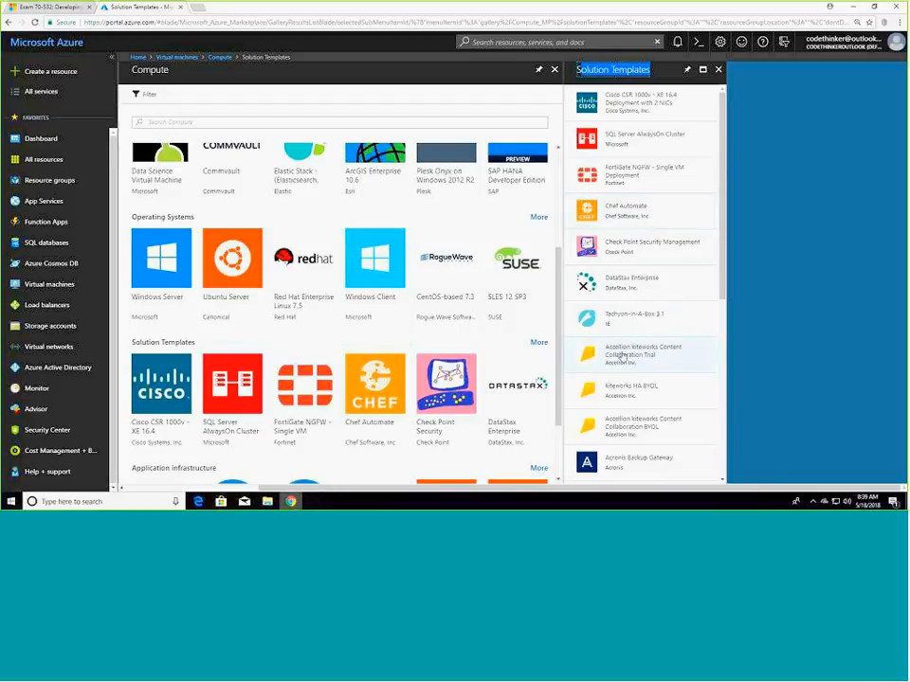
pyautogui.scroll(-4, 621, 355)
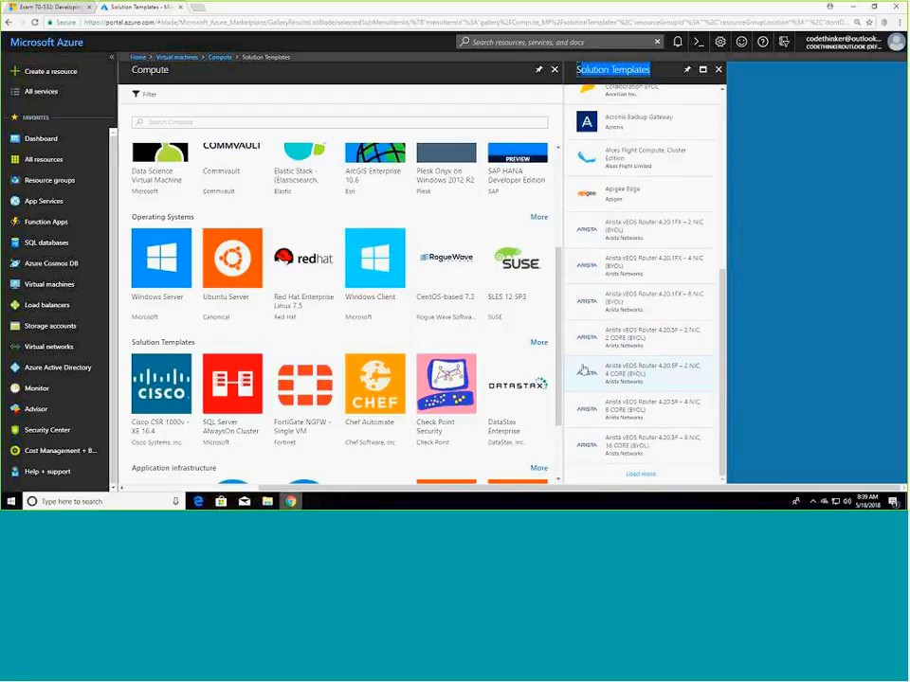
pyautogui.scroll(5, 582, 370)
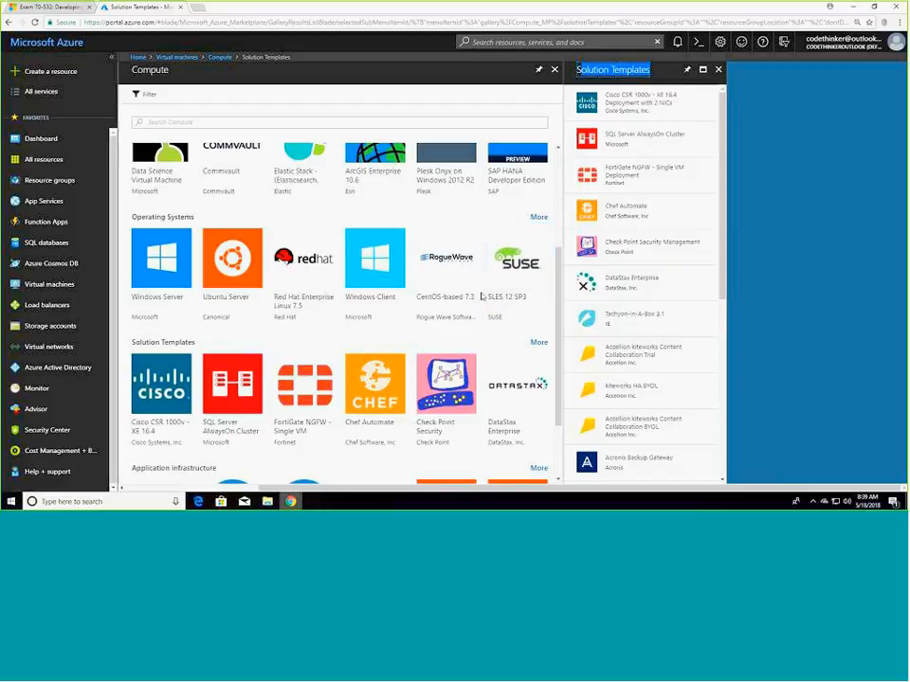
# Examine the Compute marketplace categories, from Recommended and Virtual Machine Images down to Application infrastructure.
pyautogui.scroll(-2, 481, 297)
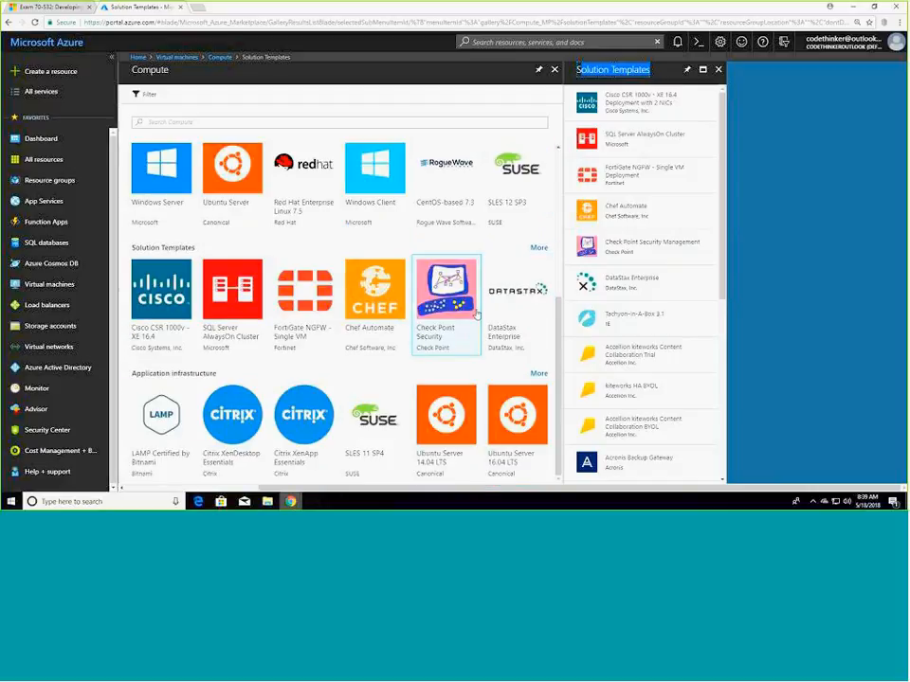
pyautogui.scroll(1, 502, 316)
pyautogui.scroll(2, 509, 315)
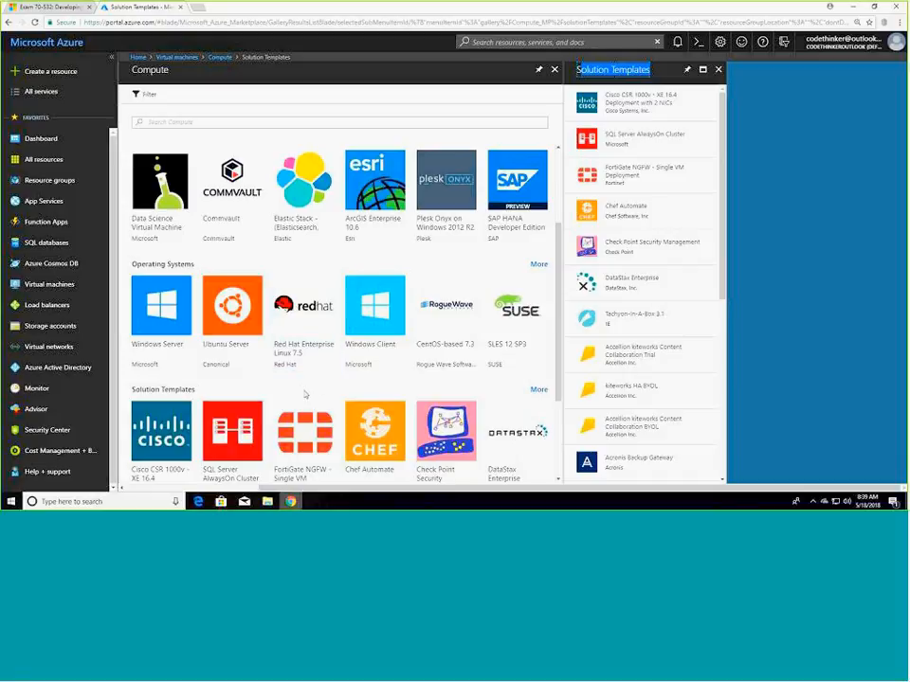
pyautogui.scroll(-1, 306, 394)
pyautogui.scroll(-4, 286, 407)
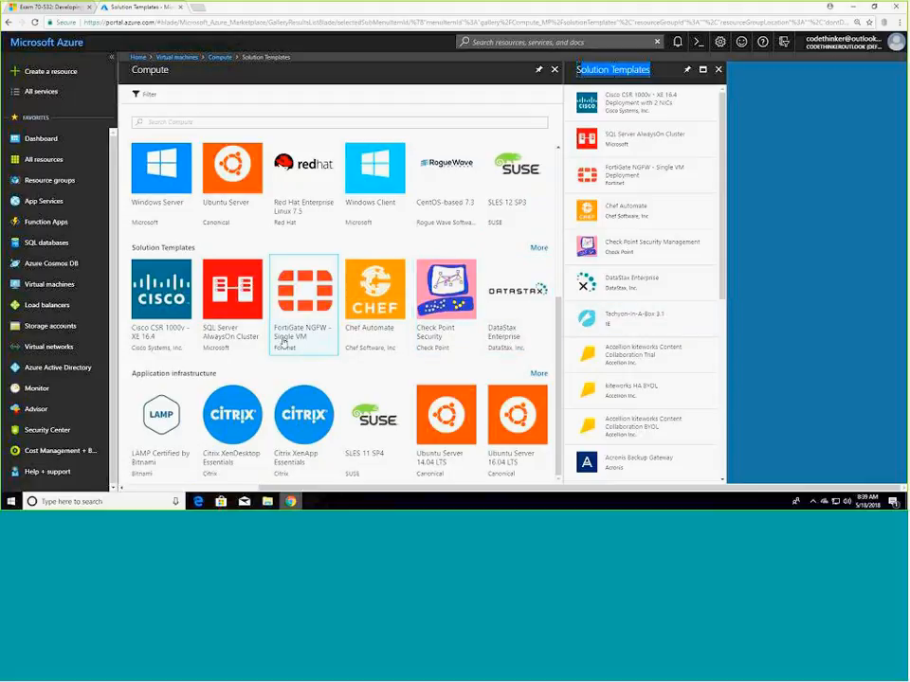
pyautogui.scroll(1, 327, 382)
pyautogui.scroll(3, 327, 382)
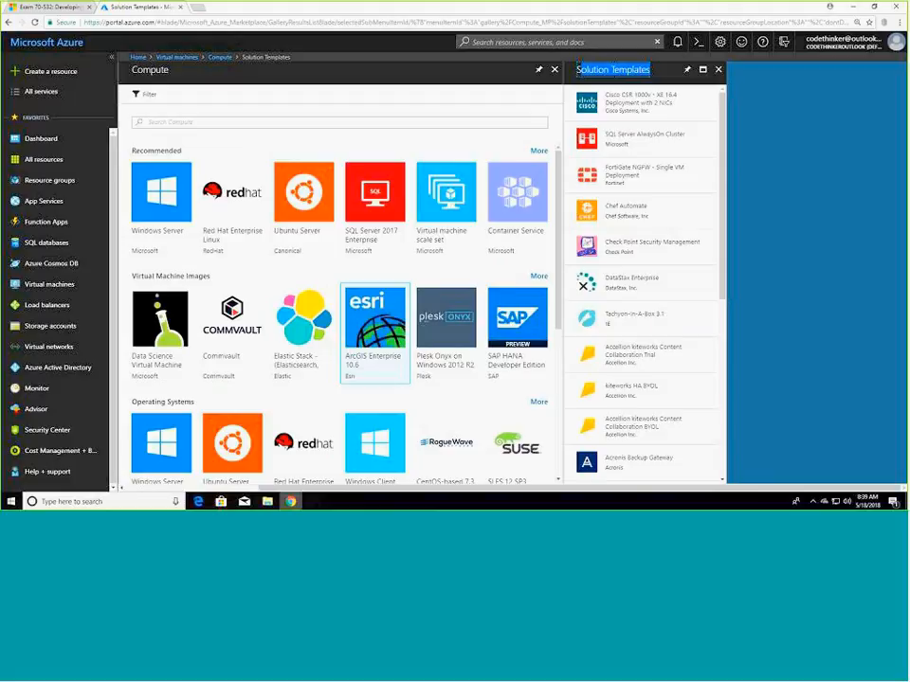
pyautogui.scroll(-1, 342, 352)
pyautogui.scroll(-3, 342, 352)
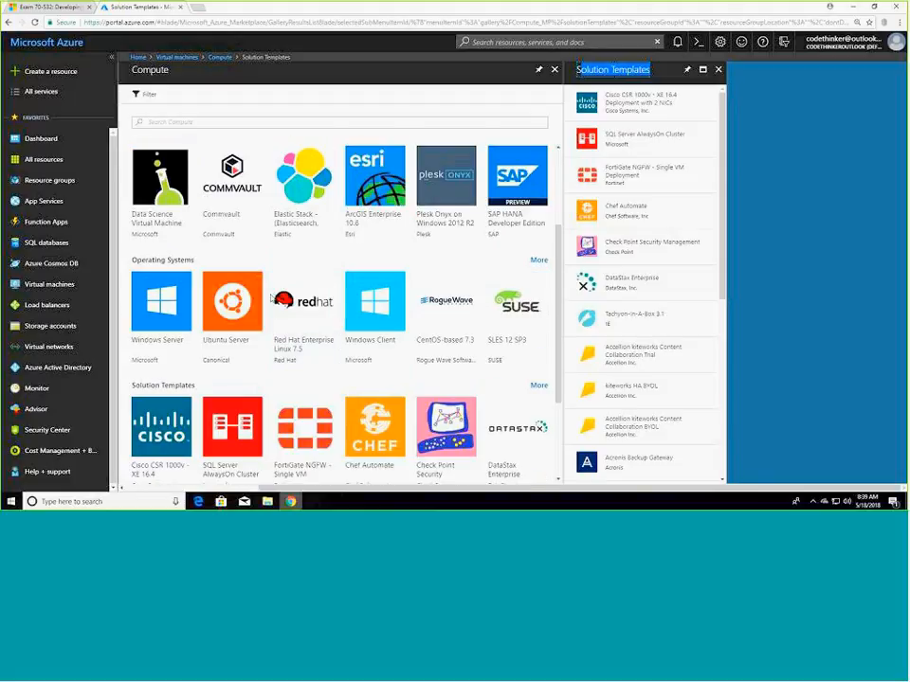
# Open the full Operating Systems list, browse the Windows Server images and select Windows Server 2008 R2 SP1.
pyautogui.click(537, 260)
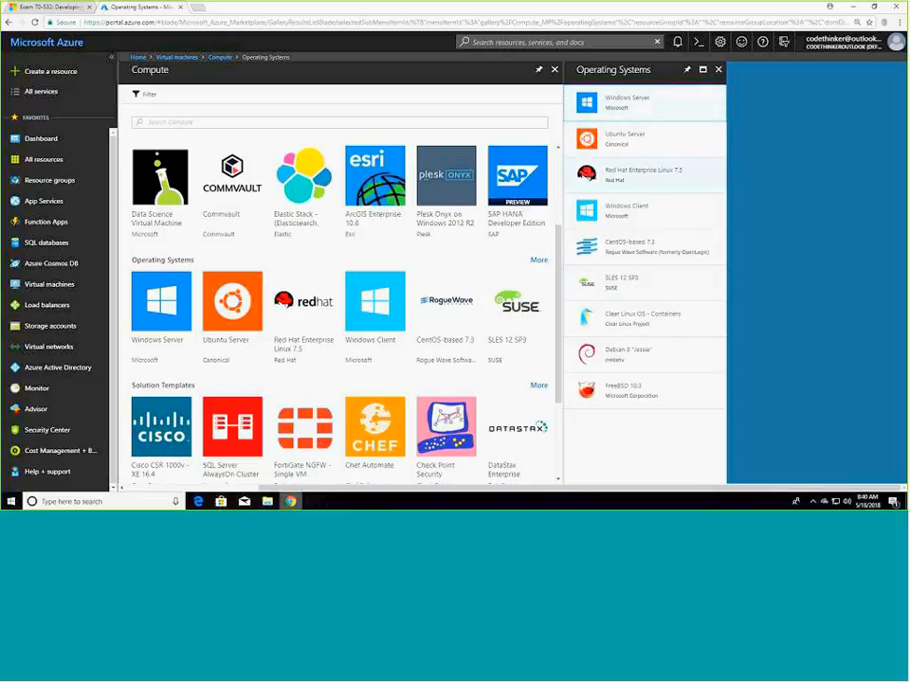
pyautogui.click(656, 116)
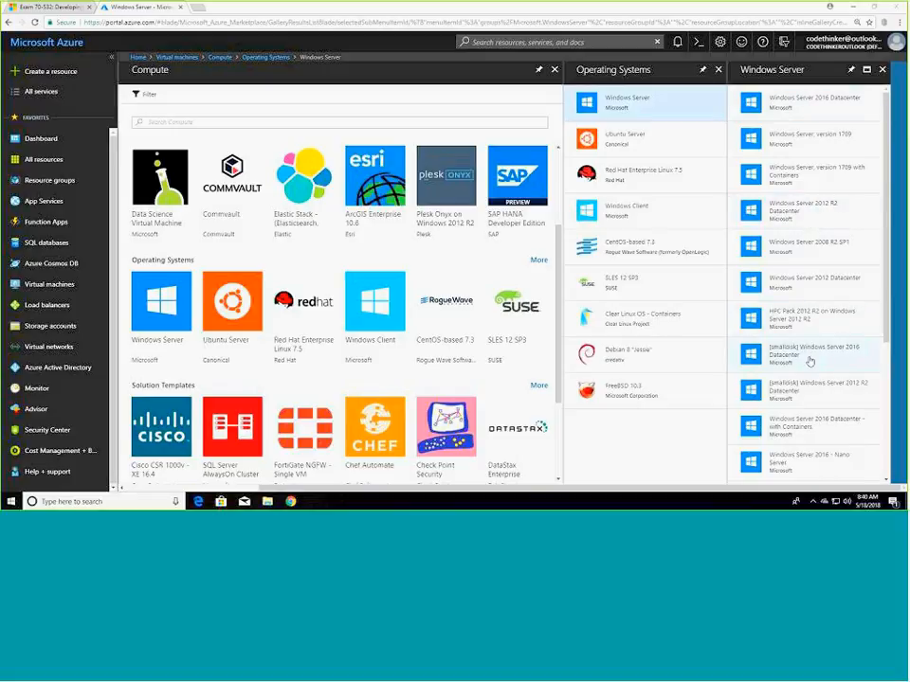
pyautogui.scroll(-5, 809, 361)
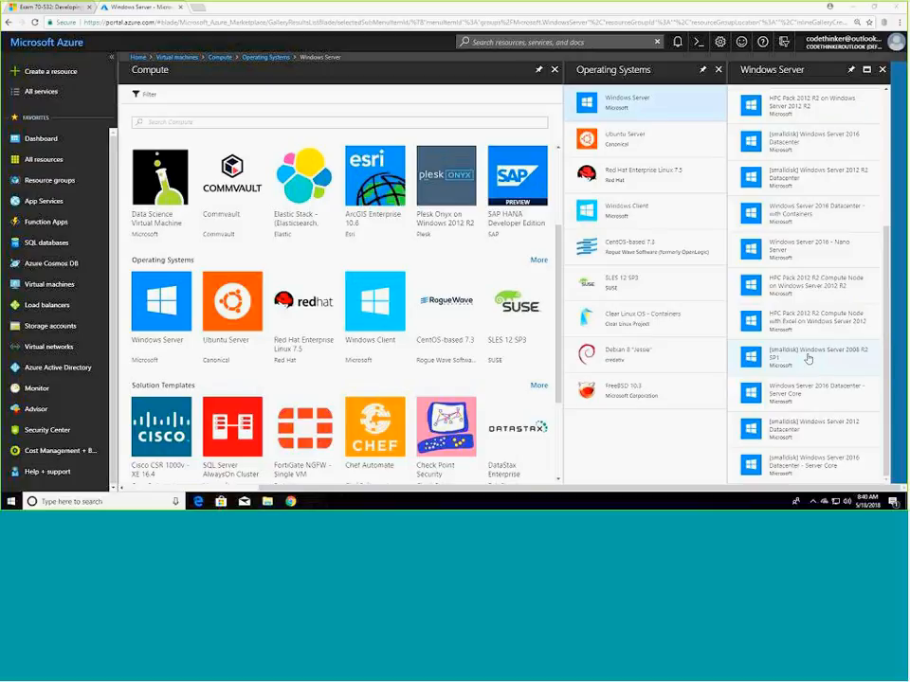
pyautogui.scroll(5, 807, 358)
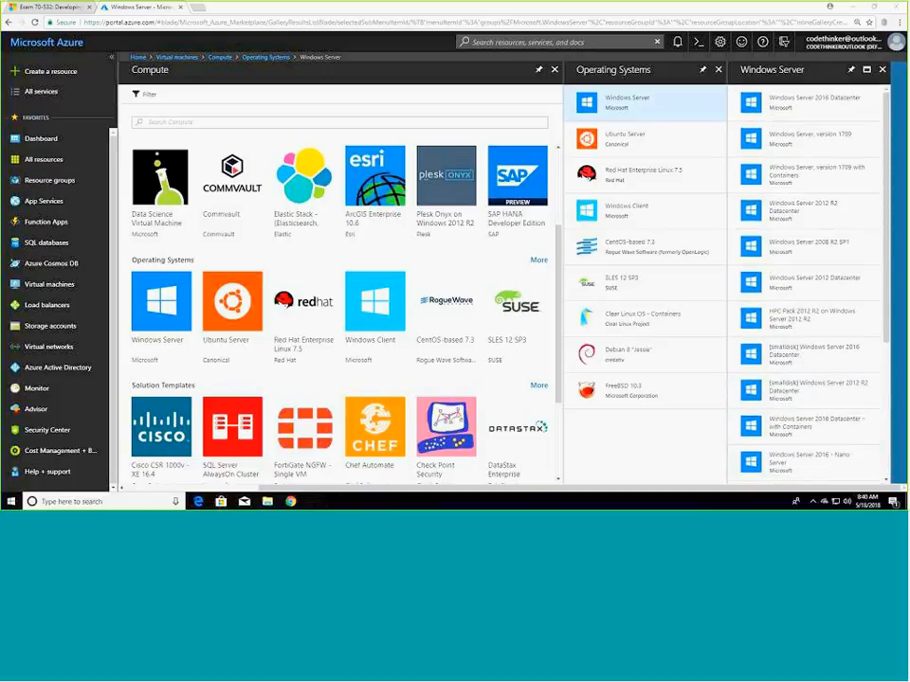
pyautogui.click(821, 253)
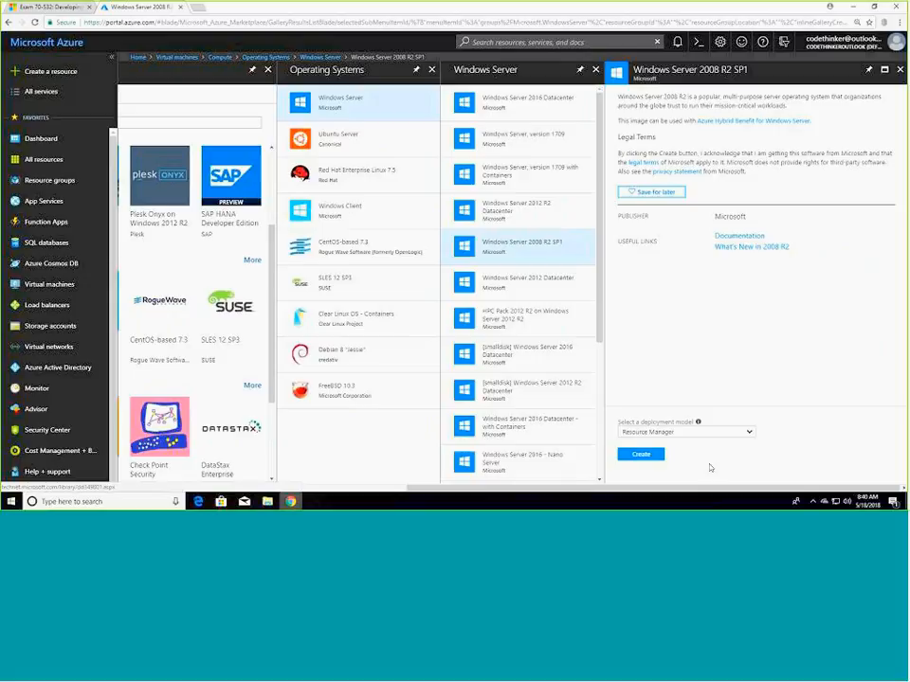
# Choose the Resource Manager deployment model for the Windows Server 2008 R2 SP1 image and start creating the virtual machine.
pyautogui.moveTo(698, 427)
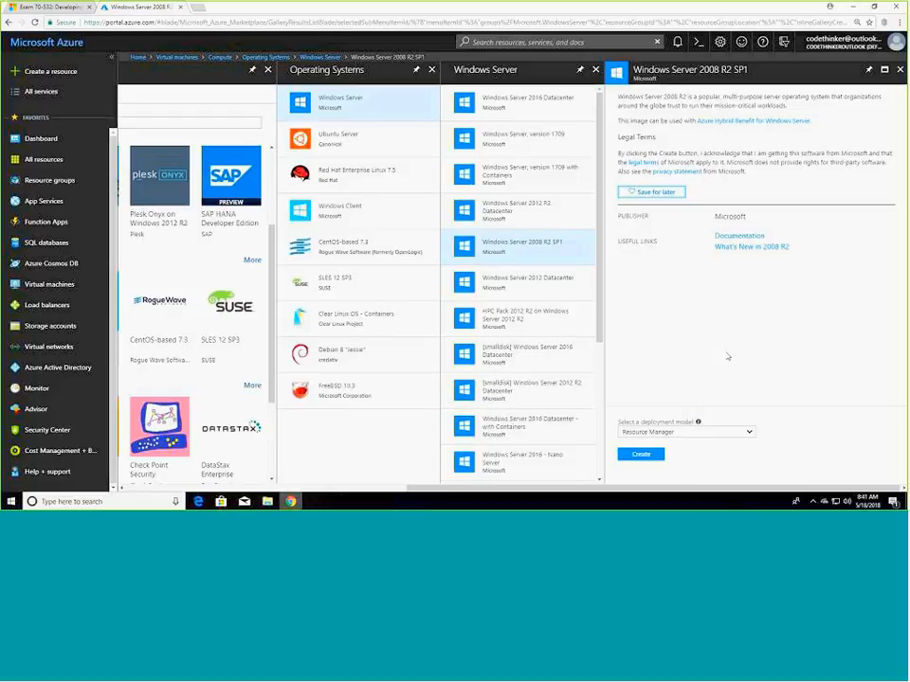
pyautogui.click(750, 431)
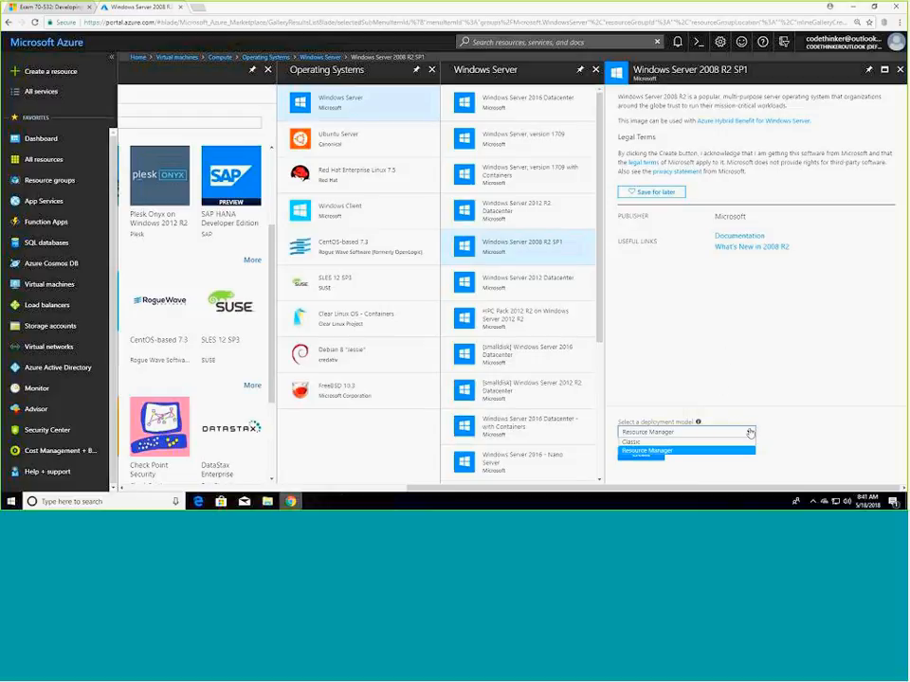
pyautogui.click(642, 450)
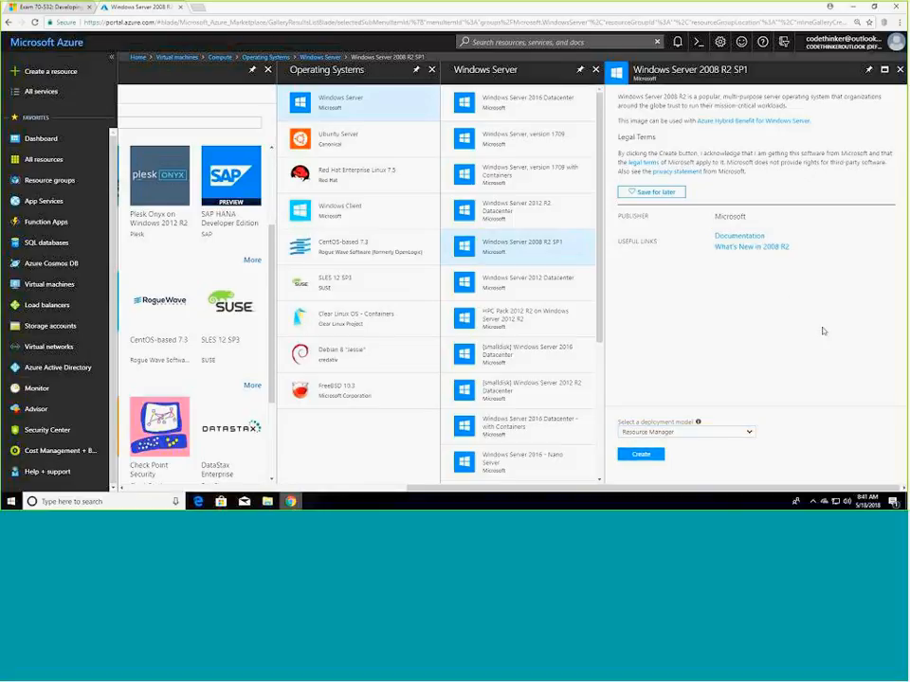
pyautogui.moveTo(637, 97); pyautogui.dragTo(716, 97)
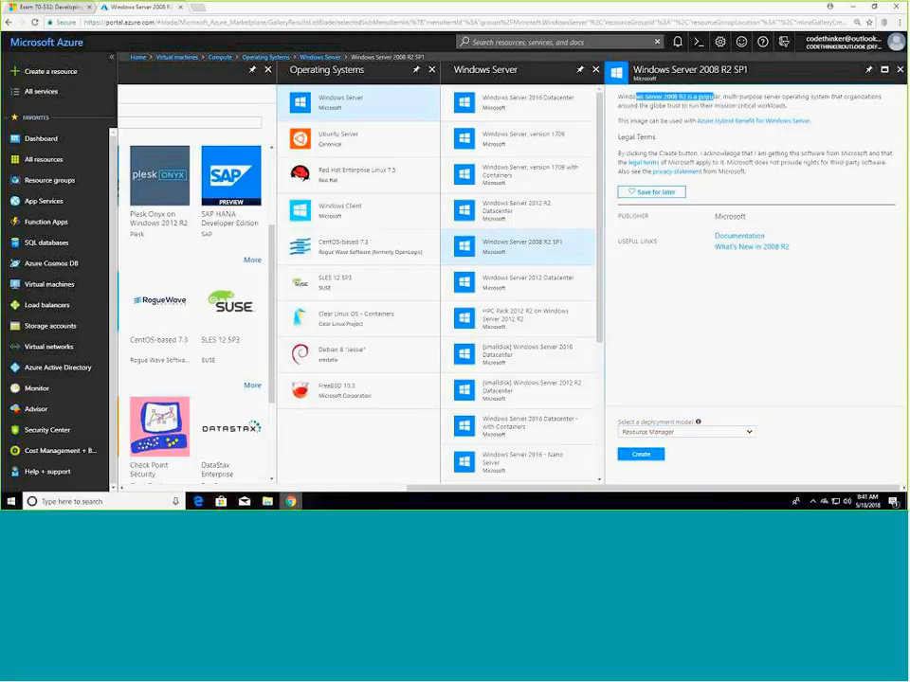
pyautogui.click(635, 458)
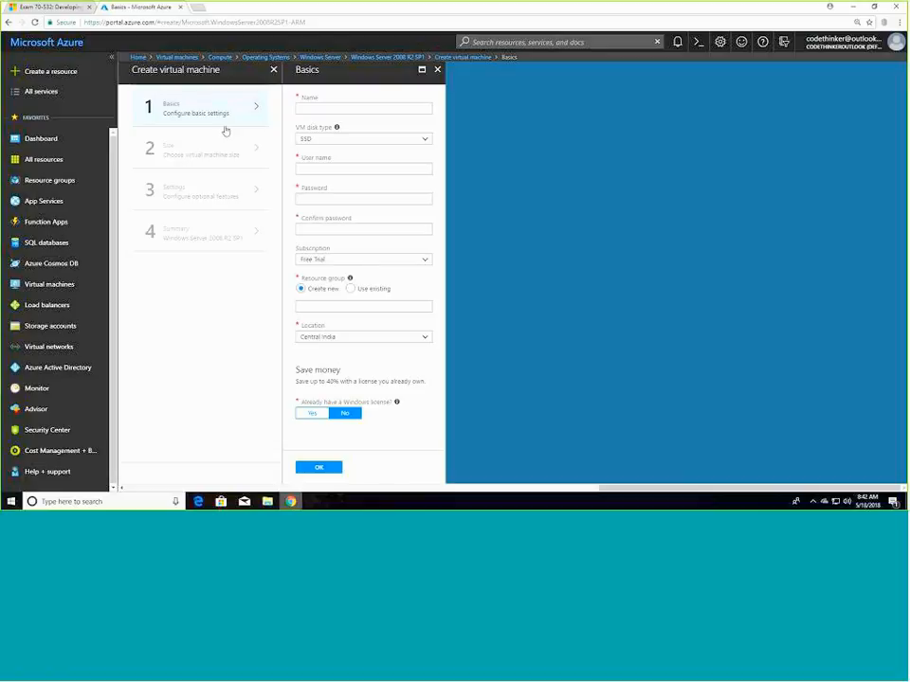
# Name the virtual machine with the owner's name followed by "vm" in the basic settings.
pyautogui.click(383, 109)
pyautogui.write('m')
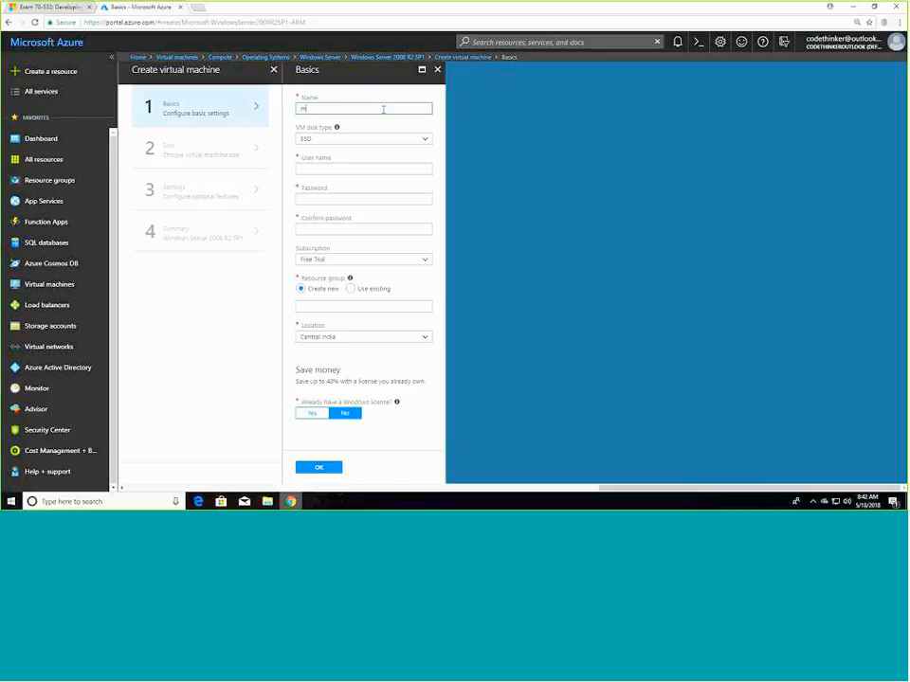
pyautogui.write('urugesanVM')
pyautogui.press('BackSpace')
pyautogui.press('BackSpace')
pyautogui.write('vm')
pyautogui.press('Tab')
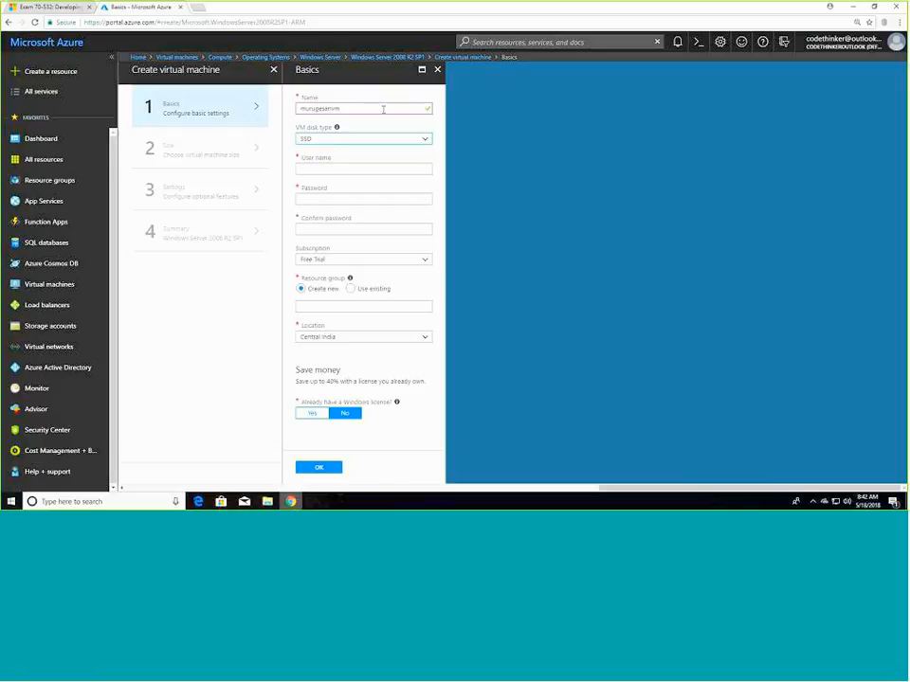
# Show the VM disk type options and search Google for "ssd vs hdd" in a new browser tab.
pyautogui.click(425, 142)
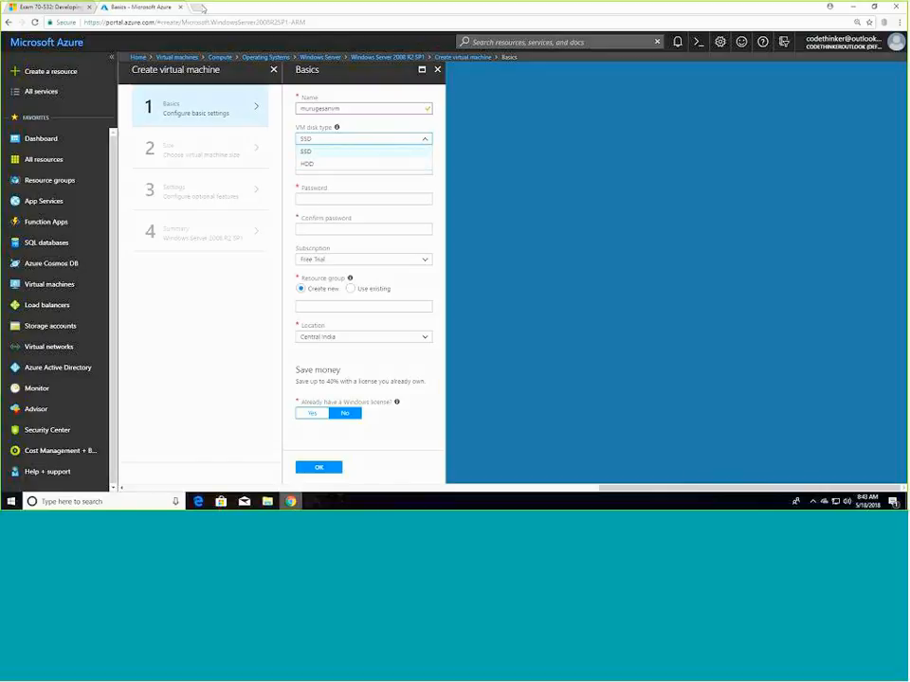
pyautogui.click(199, 7)
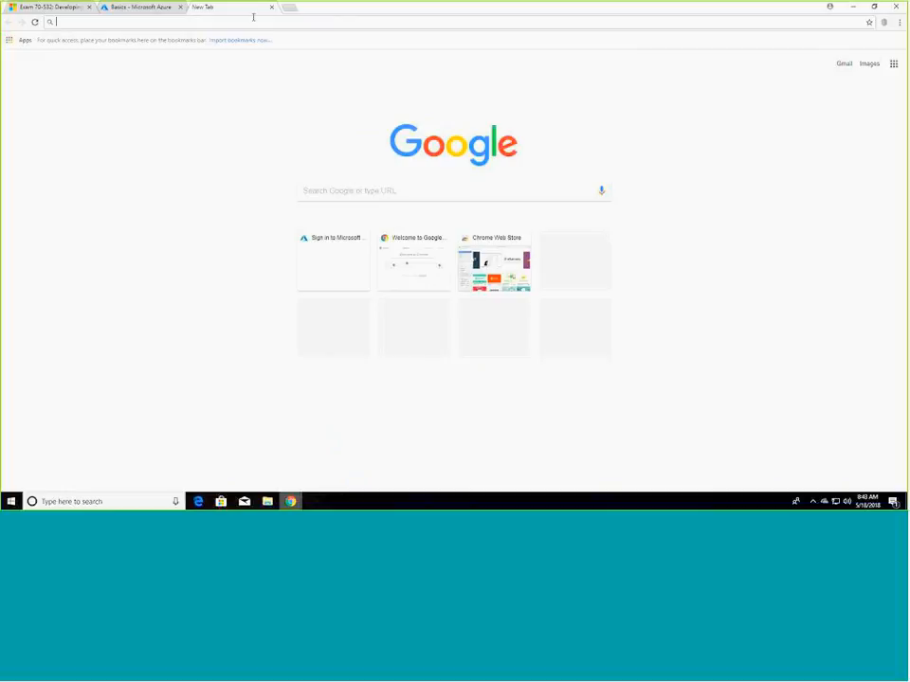
pyautogui.write('SSD')
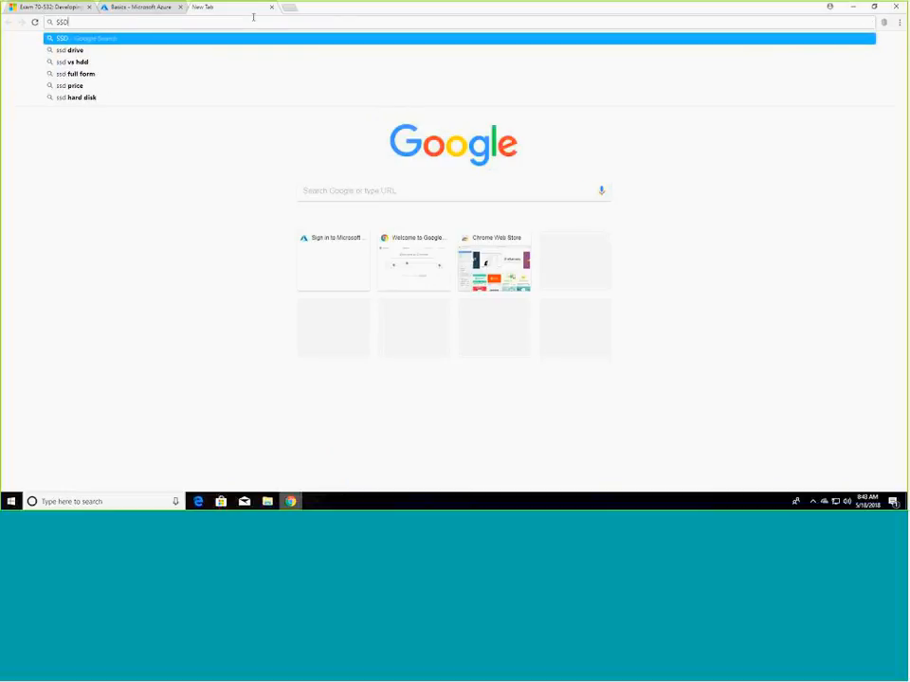
pyautogui.write(' VS h')
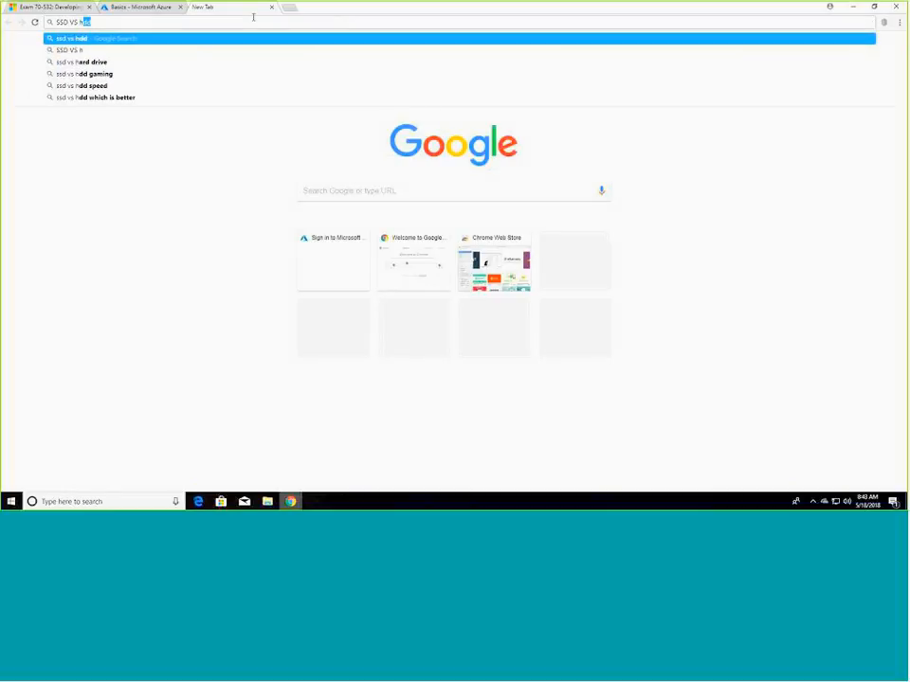
pyautogui.press('Return')
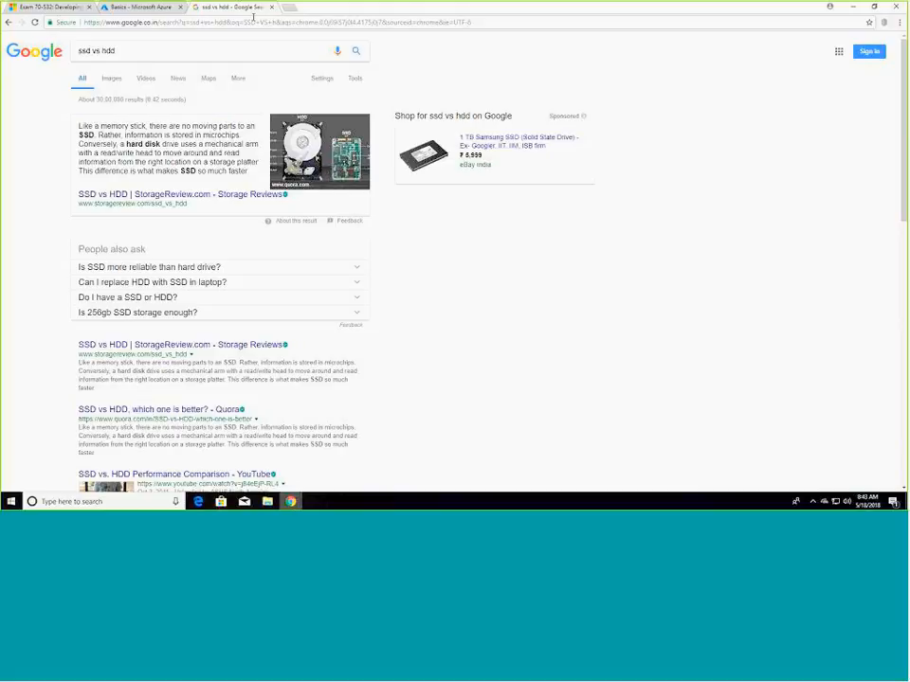
# Open the StorageReview.com "SSD vs HDD" article and read its explanations of SSDs and hard disk drives.
pyautogui.click(233, 345)
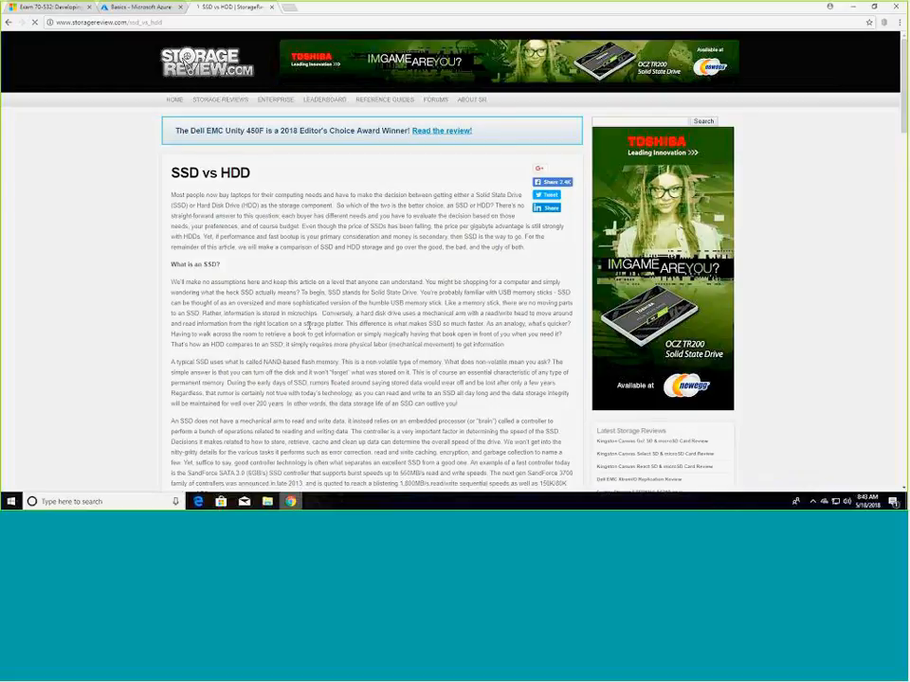
pyautogui.scroll(-4, 310, 333)
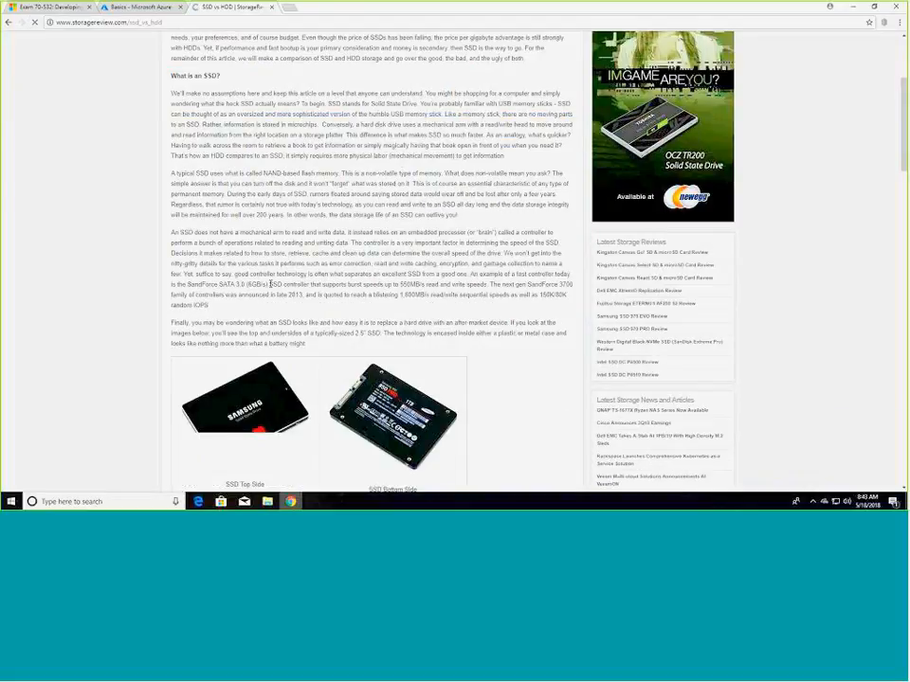
pyautogui.scroll(-5, 271, 284)
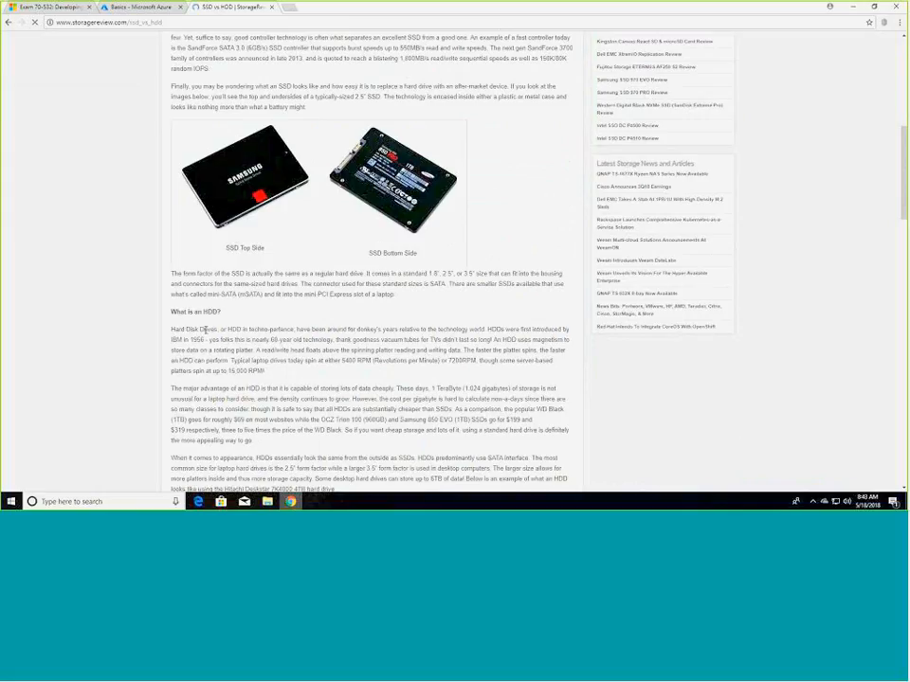
pyautogui.moveTo(219, 331); pyautogui.dragTo(173, 331)
pyautogui.scroll(9, 360, 342)
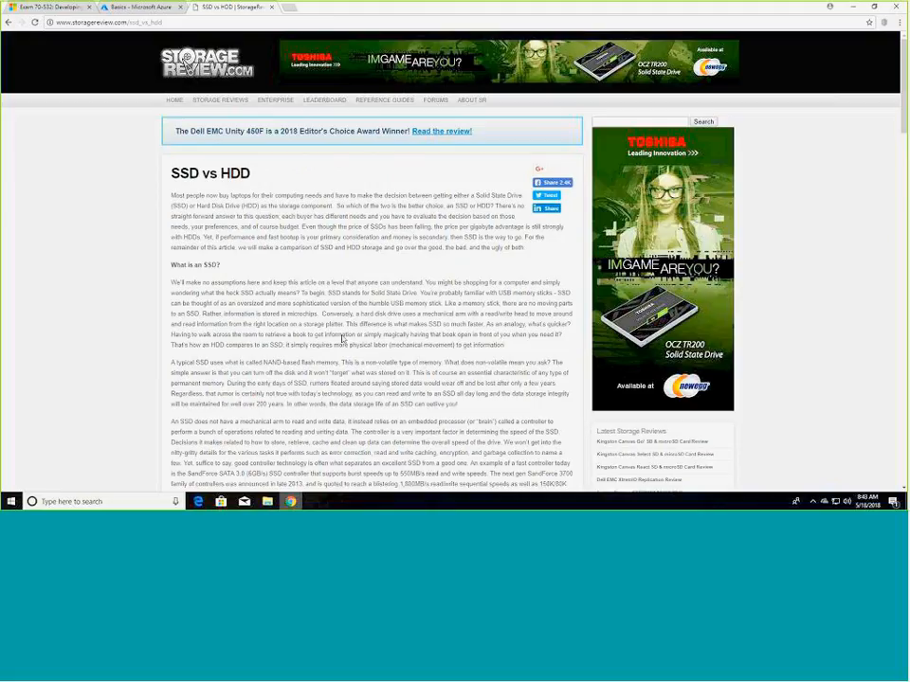
# Read the rest of the SSD vs HDD article, including its table comparing power draw, cost, capacity and speed.
pyautogui.moveTo(478, 196); pyautogui.dragTo(495, 195)
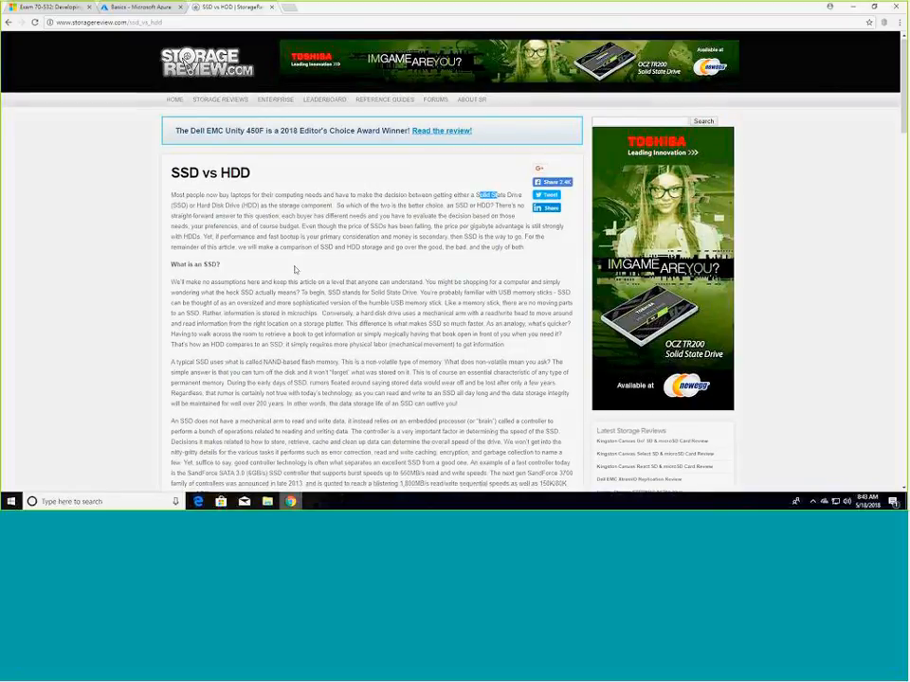
pyautogui.scroll(-10, 302, 282)
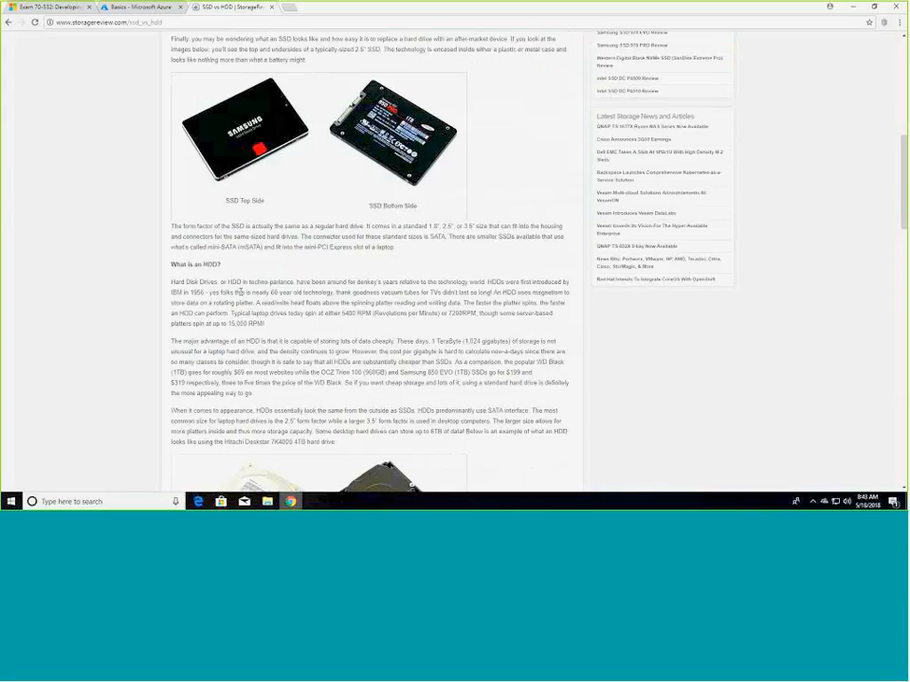
pyautogui.scroll(-5, 363, 382)
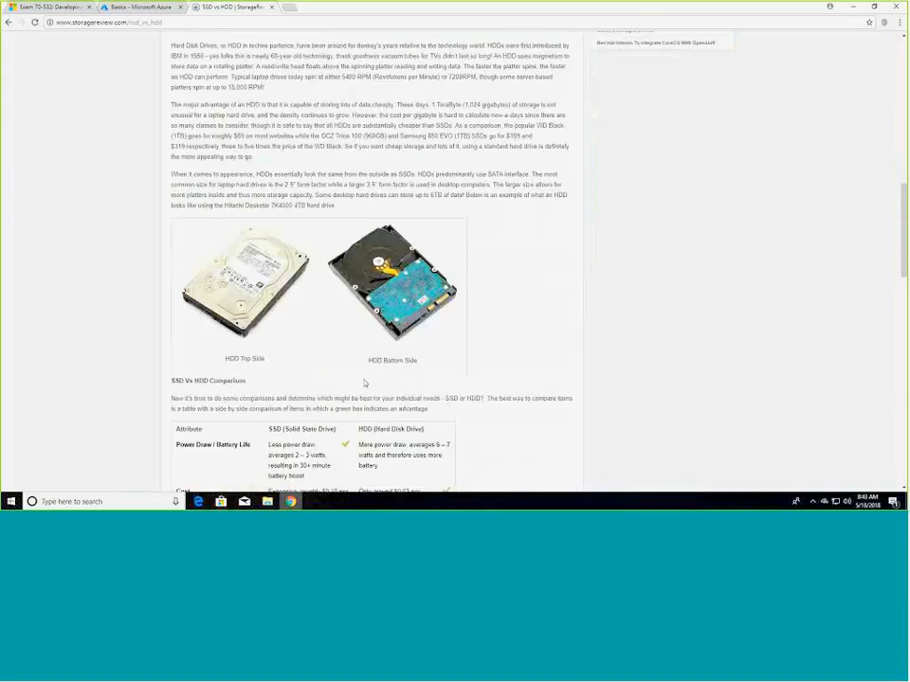
pyautogui.scroll(-5, 364, 383)
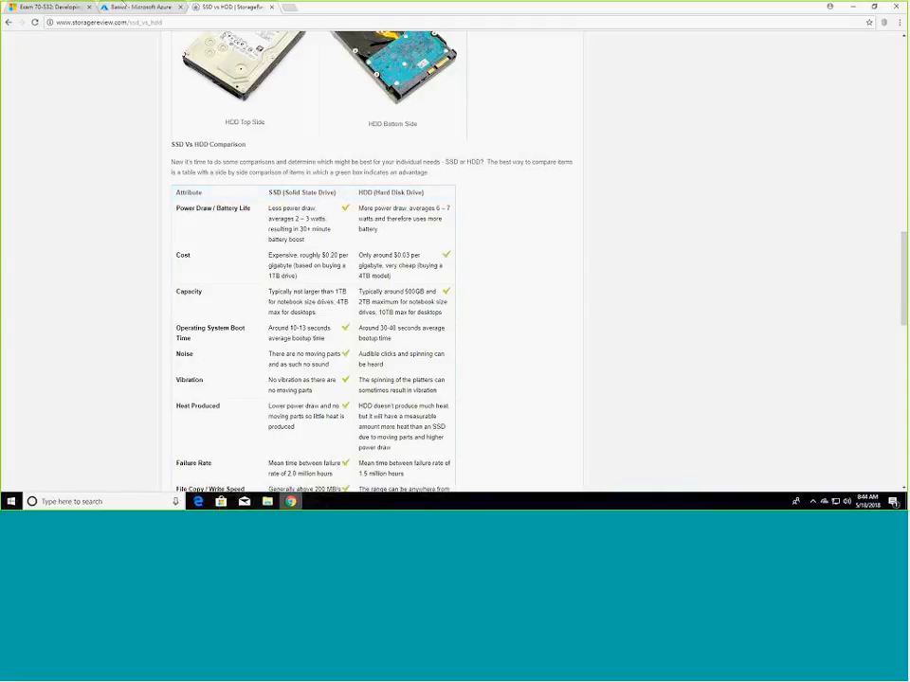
# Return to the Azure portal's virtual machine basics, set the VM disk type to SSD and enter the administrator's user name.
pyautogui.click(121, 6)
pyautogui.click(309, 167)
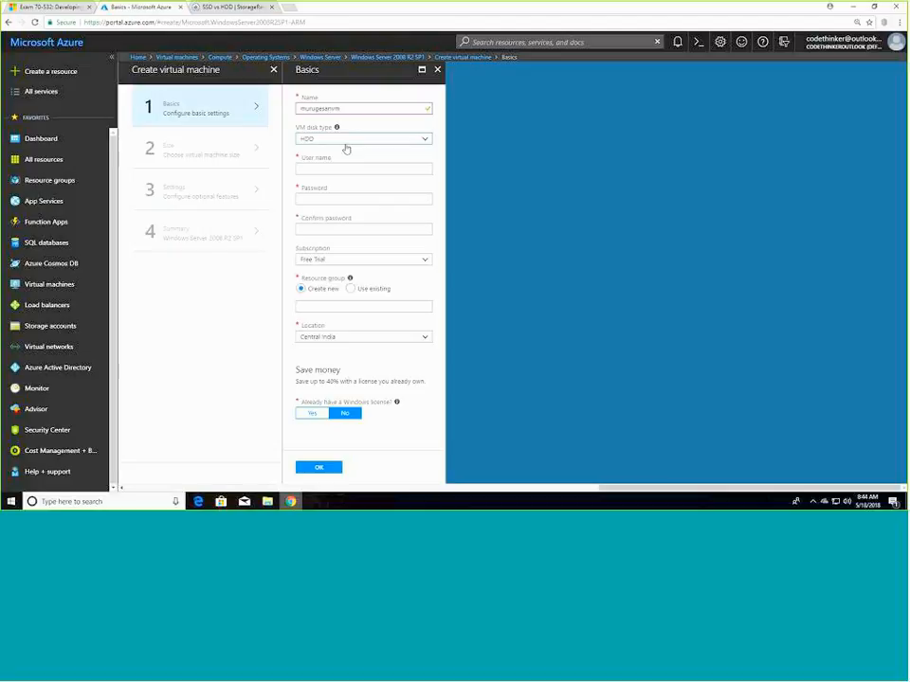
pyautogui.click(346, 142)
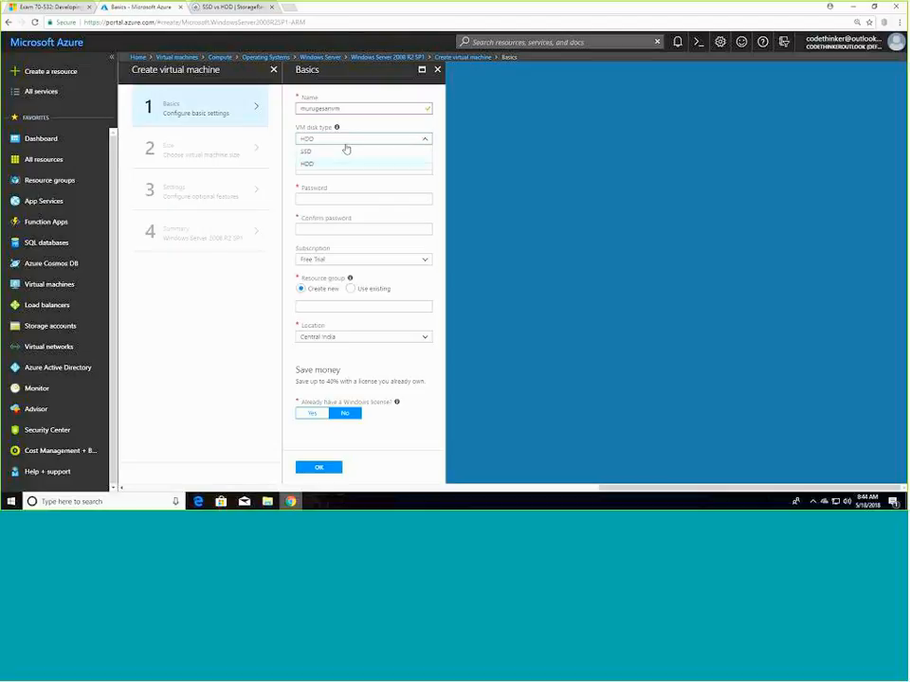
pyautogui.click(341, 152)
pyautogui.click(351, 169)
pyautogui.write('Murugesan')
pyautogui.press('Tab')
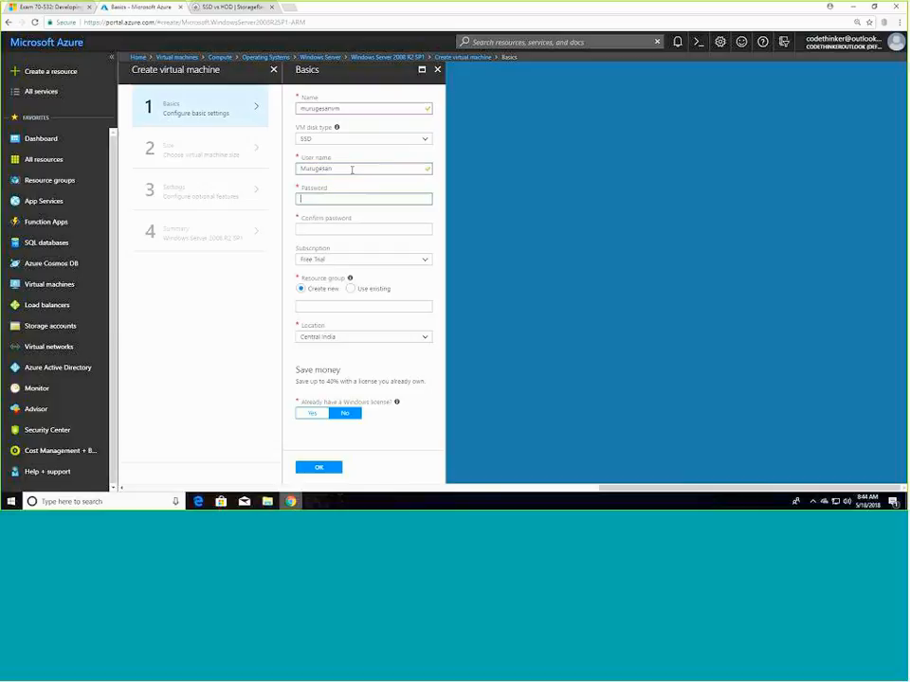
# Enter an administrator password that meets the complexity rules and repeat it in the confirmation field.
pyautogui.write('•••••••••')
pyautogui.press('Tab')
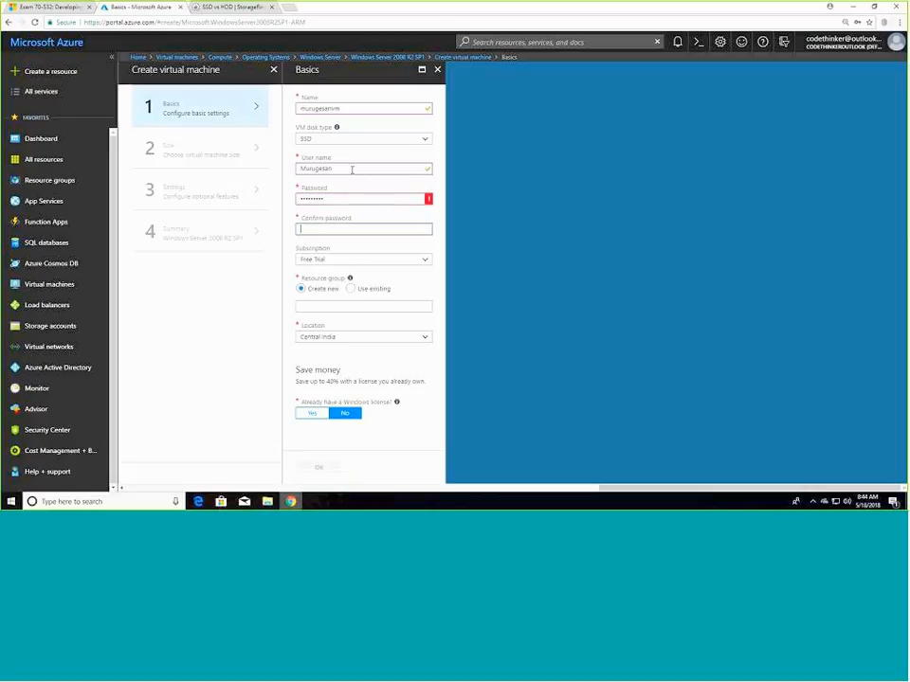
pyautogui.click(360, 196)
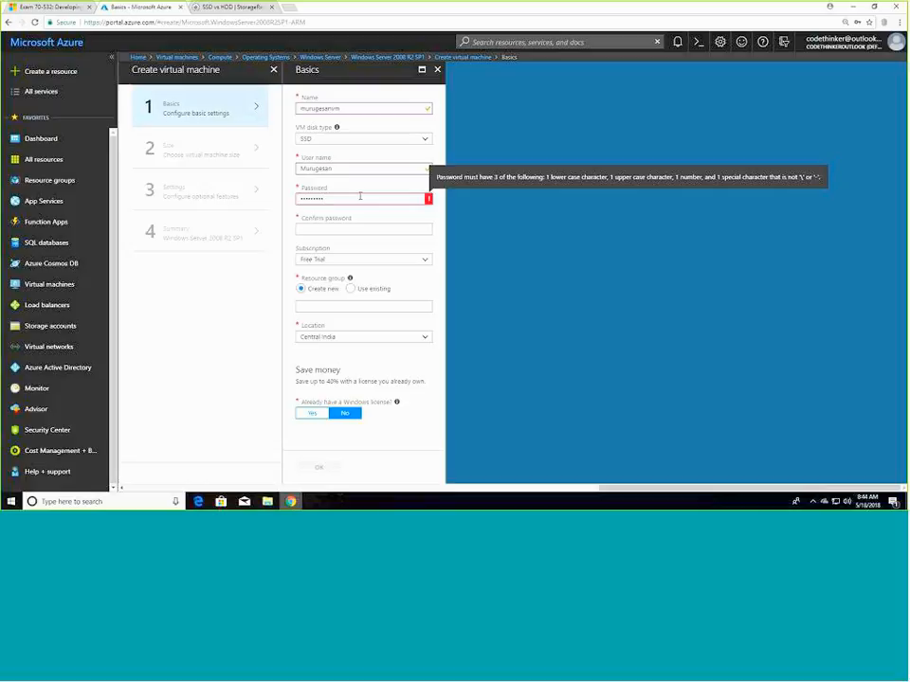
pyautogui.doubleClick(360, 196)
pyautogui.write('•••••••••••••')
pyautogui.press('Tab')
pyautogui.write('•••••••••')
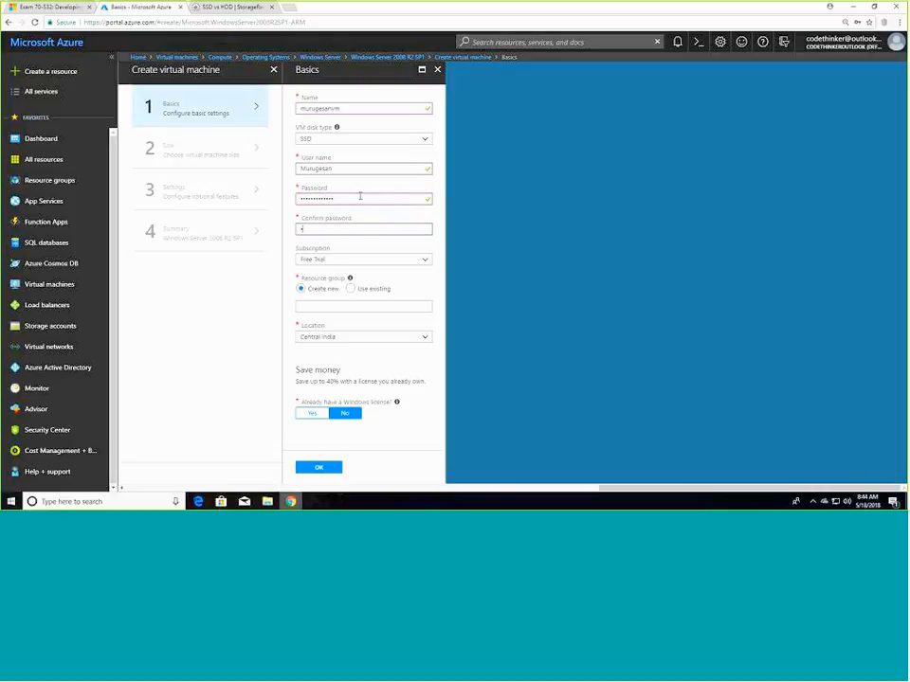
pyautogui.write('••••')
# Keep the Free Trial subscription and Central India location, and name a new resource group with the owner's name followed by "group".
pyautogui.click(425, 260)
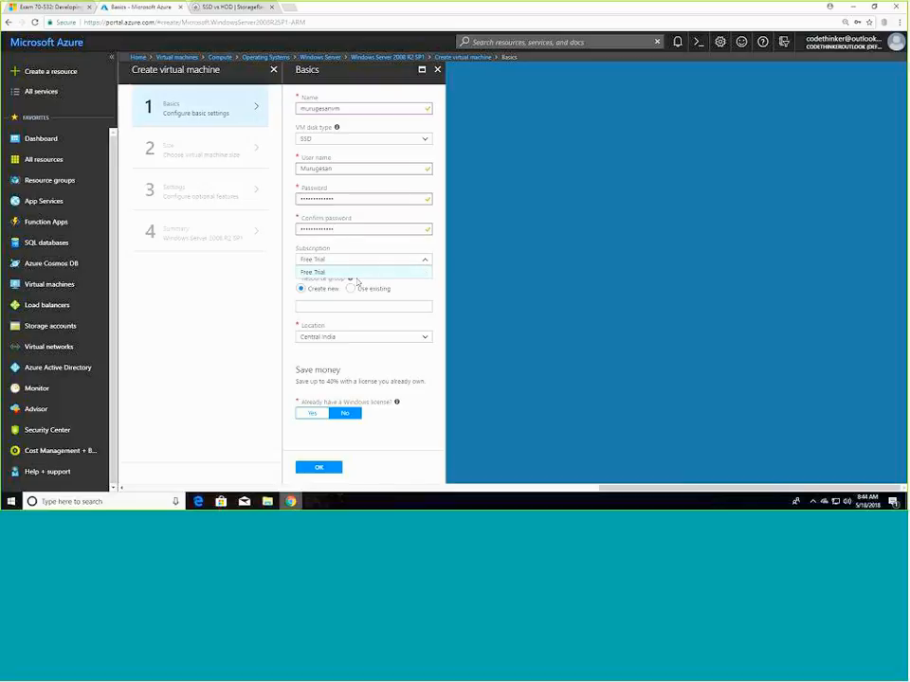
pyautogui.click(422, 297)
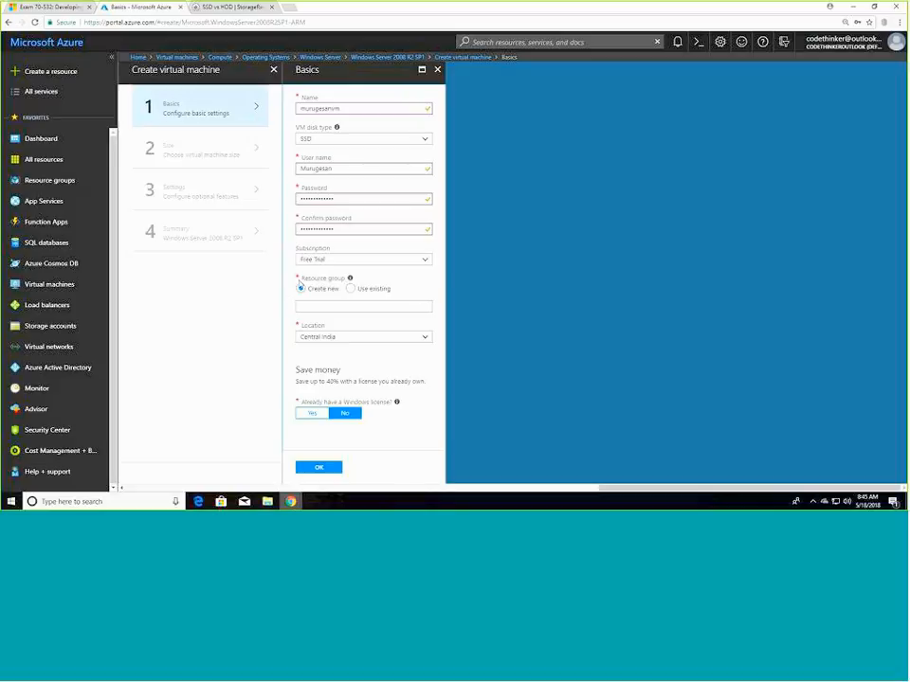
pyautogui.moveTo(351, 280)
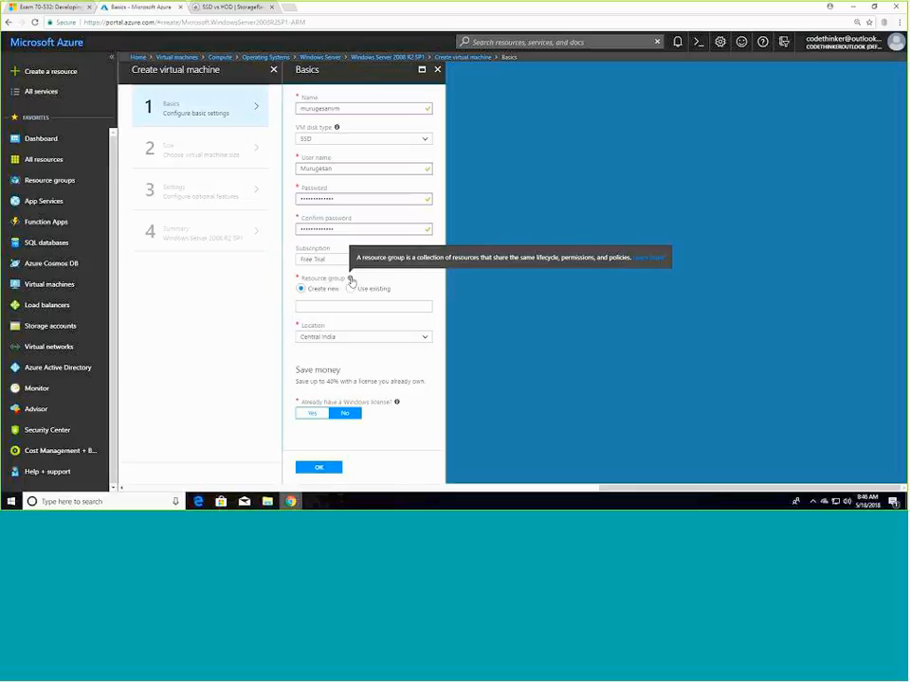
pyautogui.click(385, 303)
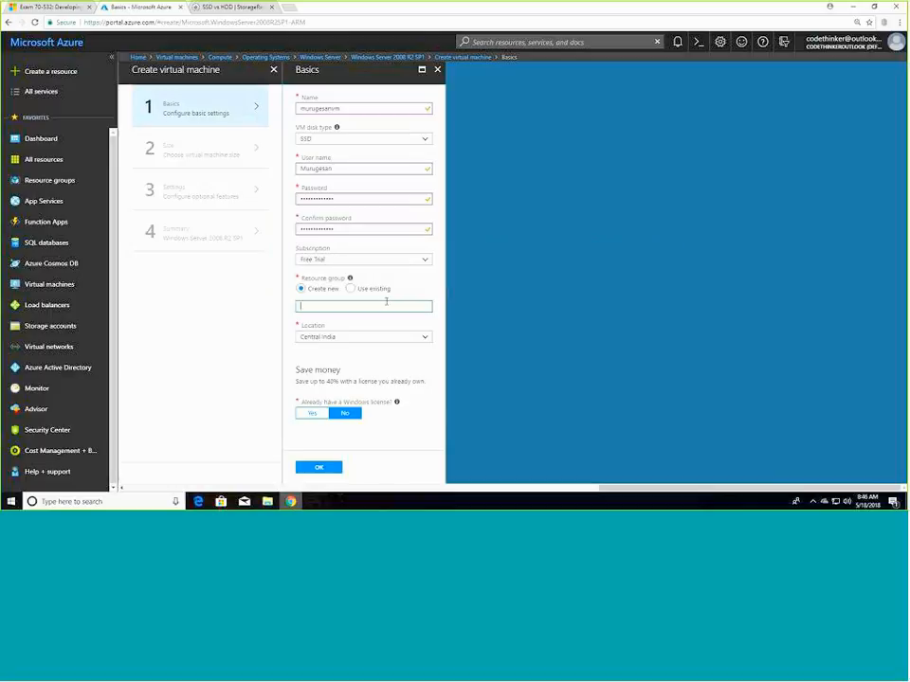
pyautogui.write('murugesanrgroup')
pyautogui.click(420, 341)
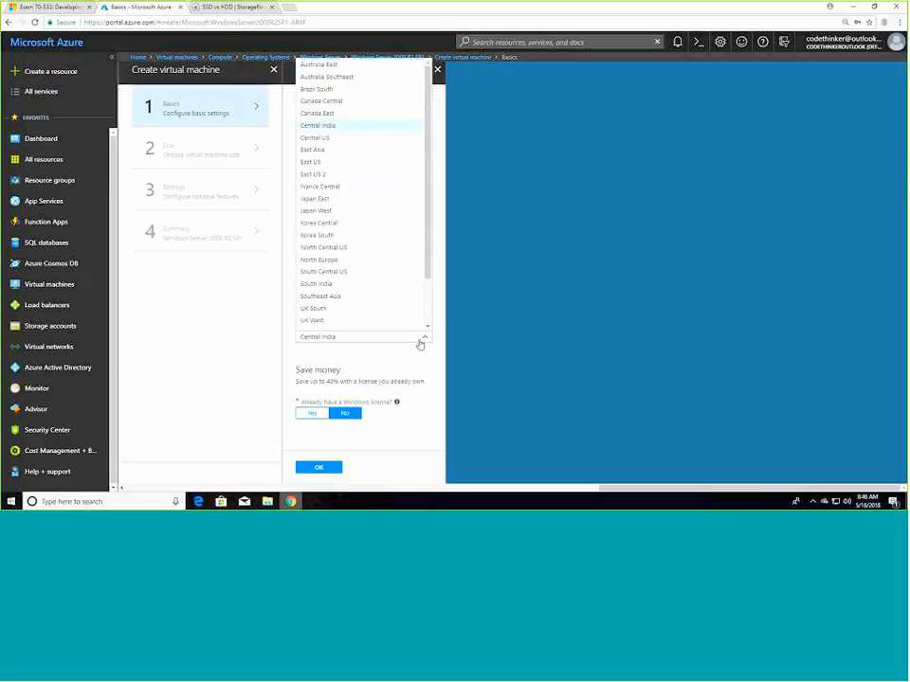
pyautogui.click(420, 341)
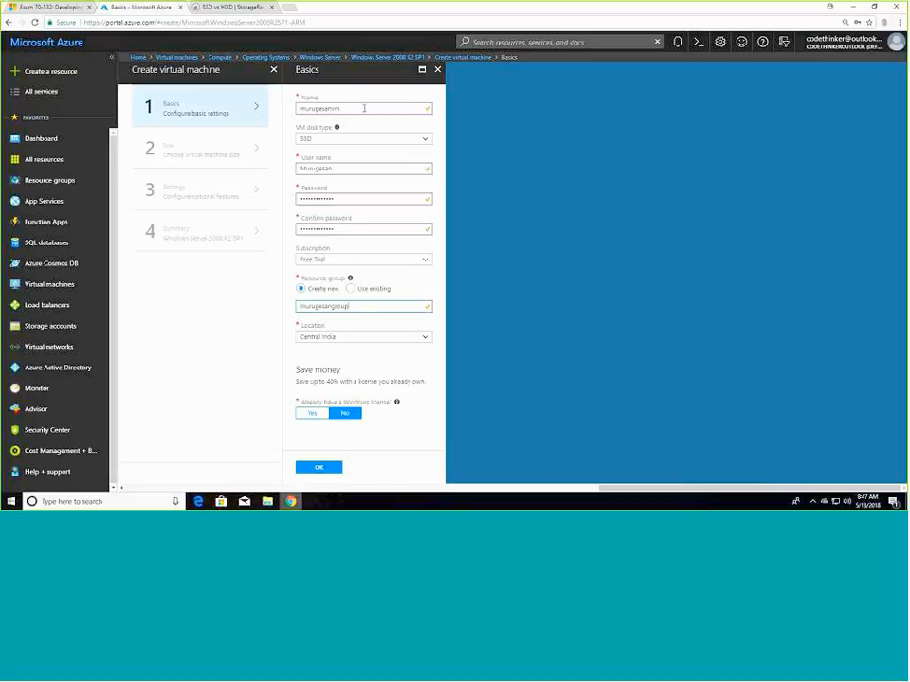
# Set the VM disk type to HDD and submit the basic settings, declining to have the browser save the password.
pyautogui.moveTo(334, 131)
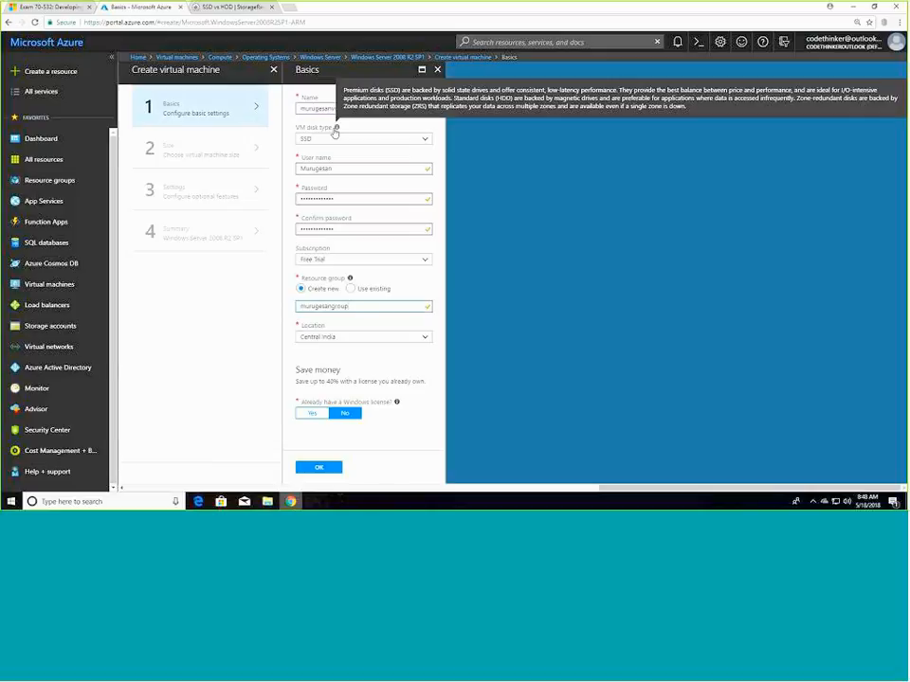
pyautogui.click(424, 140)
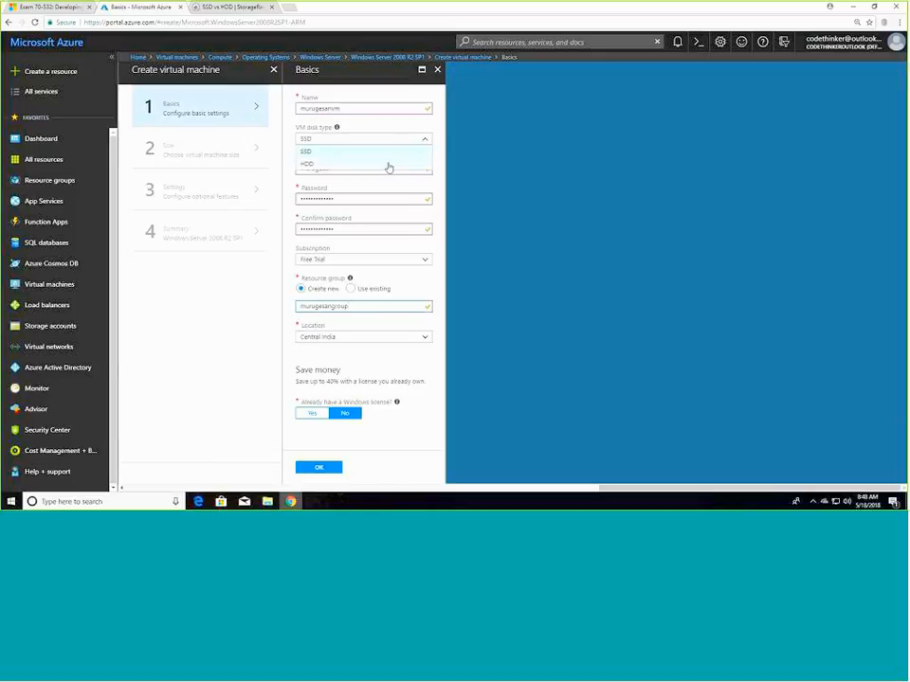
pyautogui.click(382, 165)
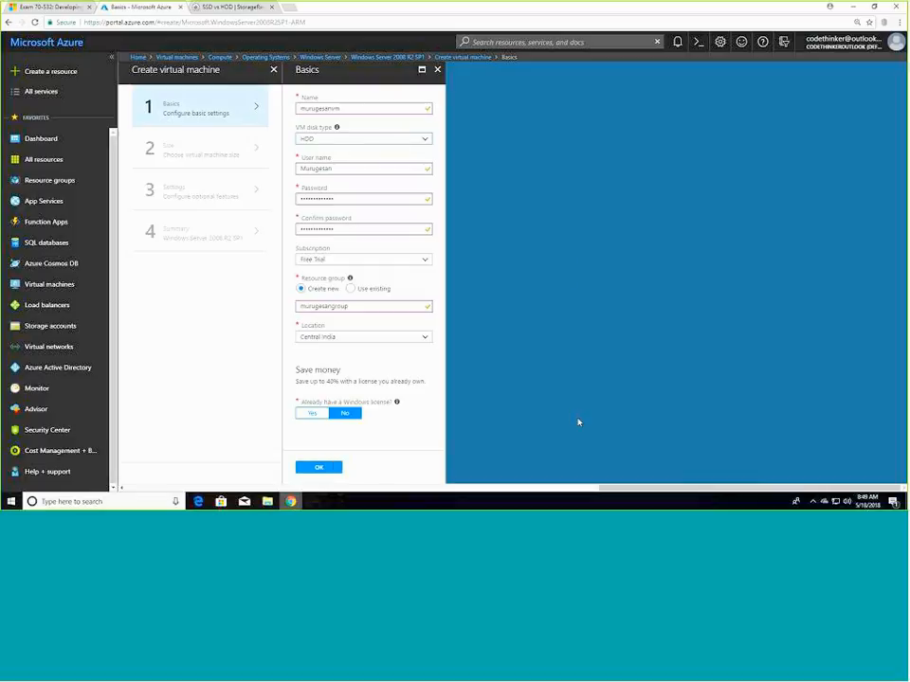
pyautogui.click(320, 468)
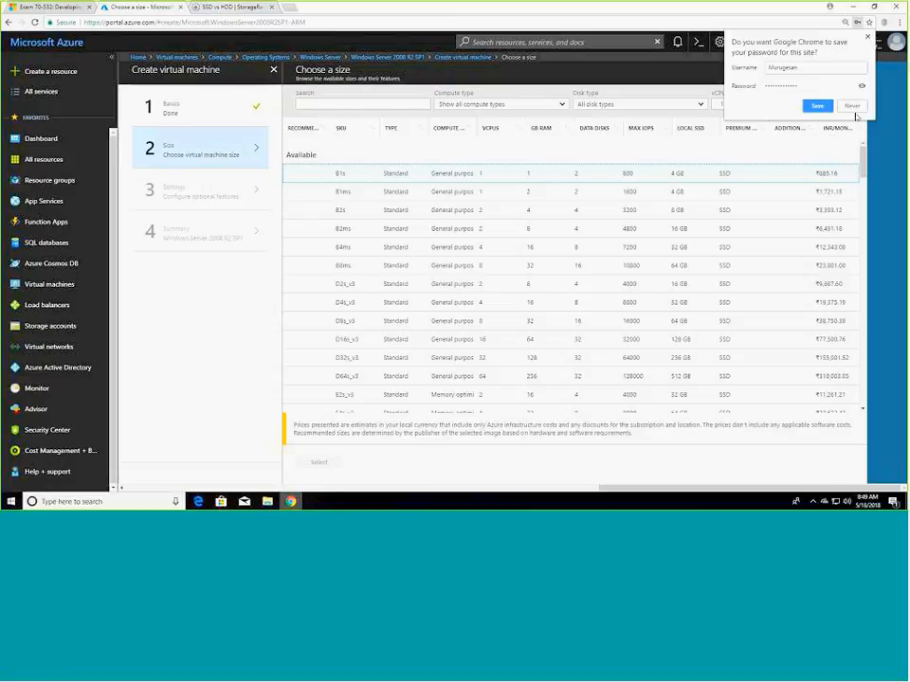
pyautogui.click(849, 106)
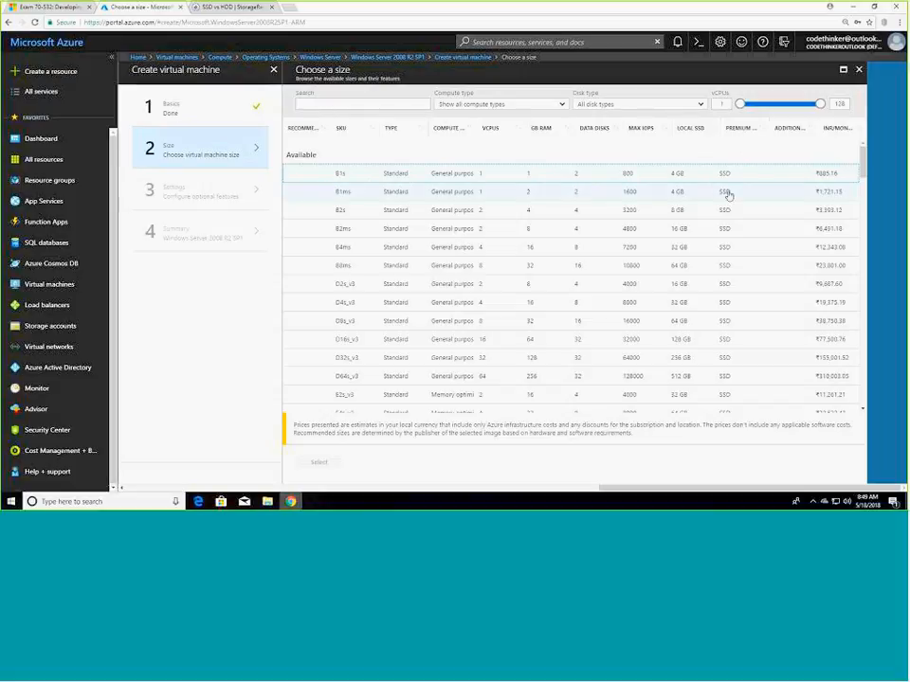
# Examine the available virtual machine sizes, comparing their vCPUs, RAM, data disks, max IOPS, disk type and monthly price.
pyautogui.scroll(-10, 726, 285)
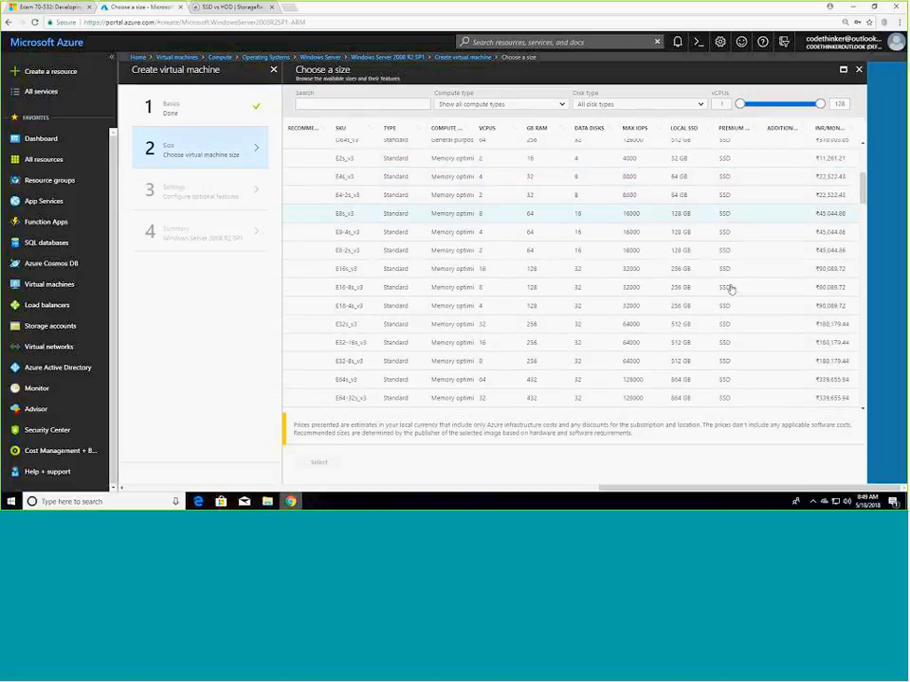
pyautogui.scroll(3, 752, 286)
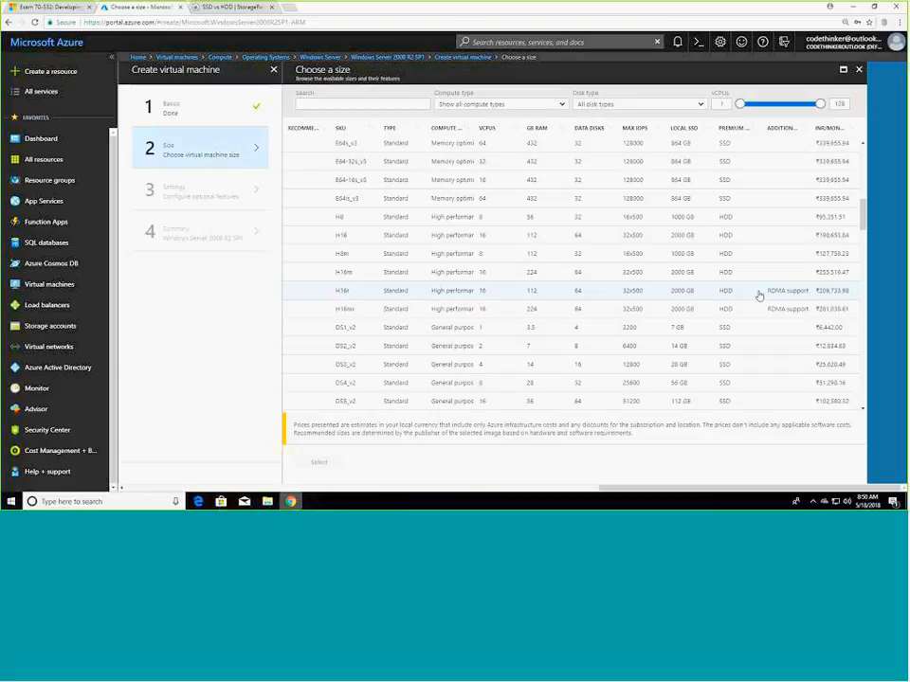
pyautogui.scroll(10, 758, 295)
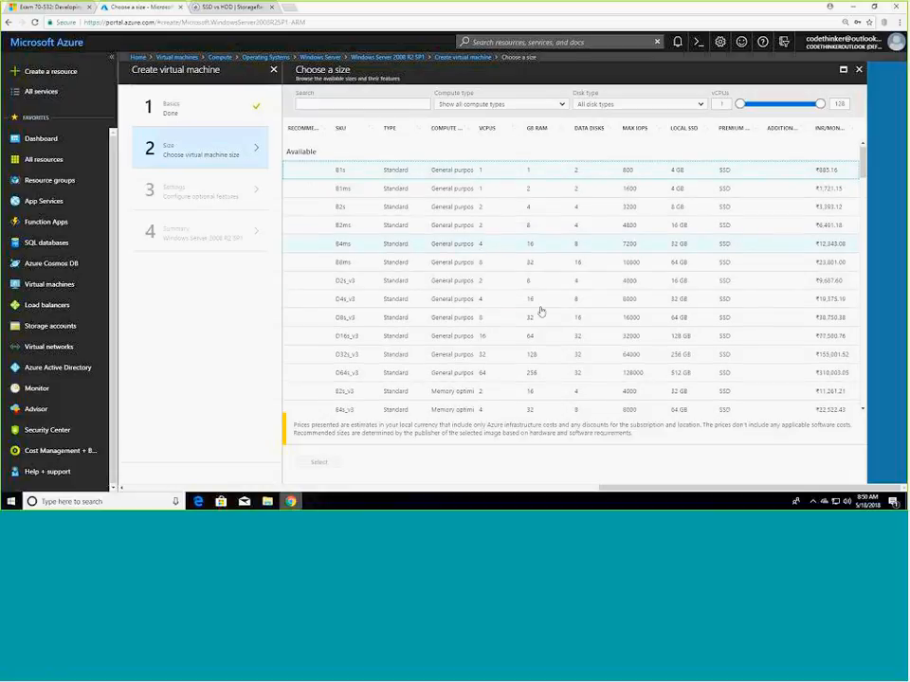
pyautogui.scroll(-3, 480, 356)
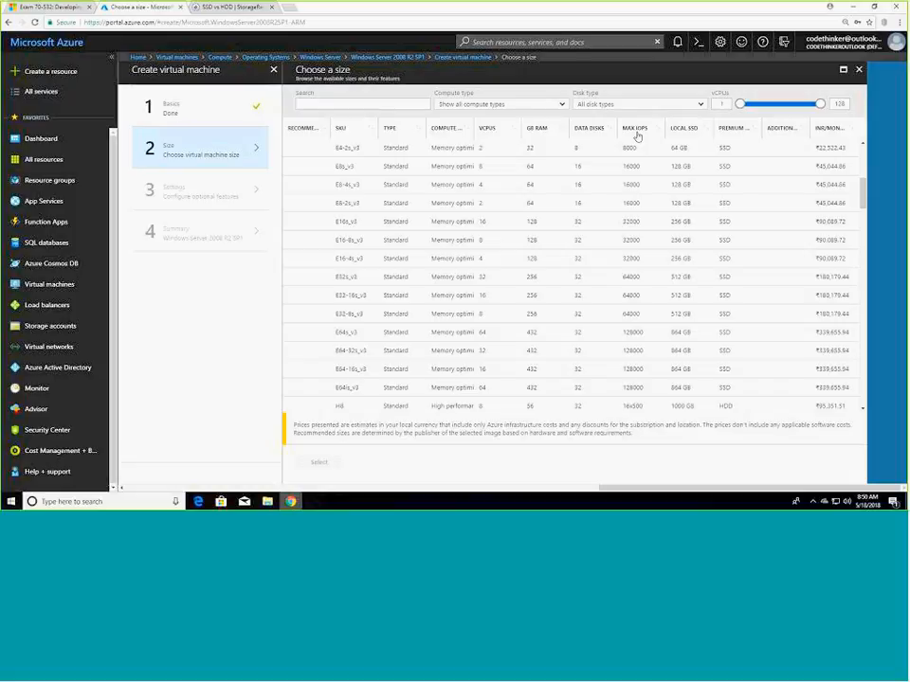
pyautogui.scroll(-3, 540, 328)
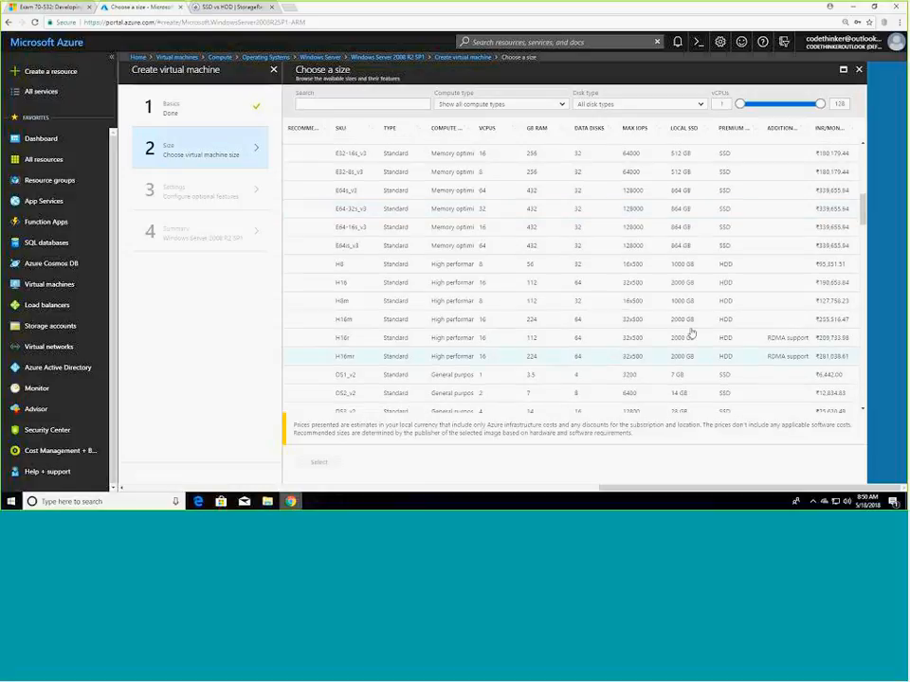
pyautogui.scroll(3, 695, 323)
pyautogui.scroll(-6, 695, 323)
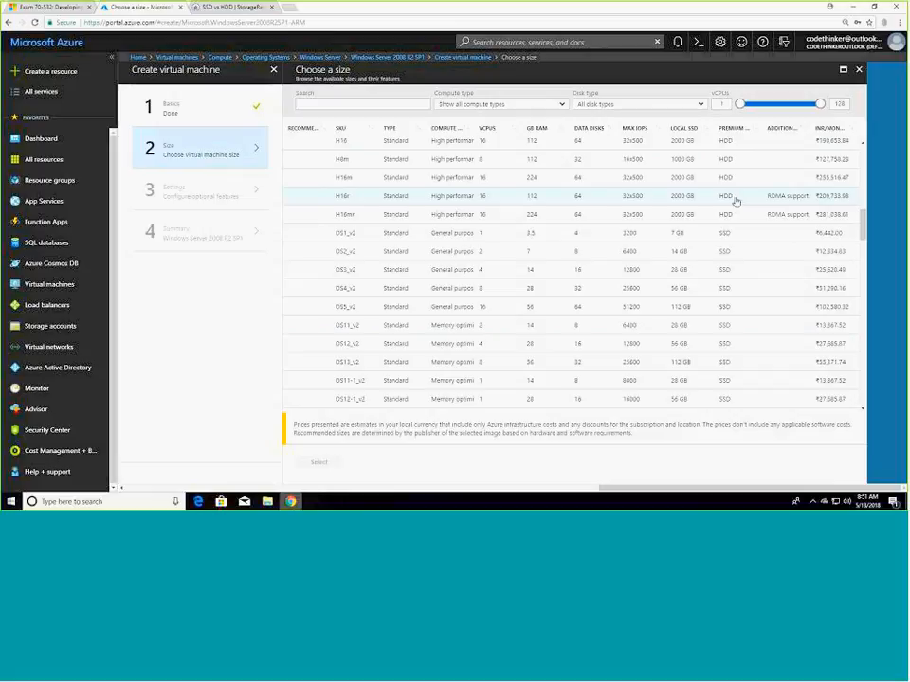
pyautogui.scroll(4, 735, 199)
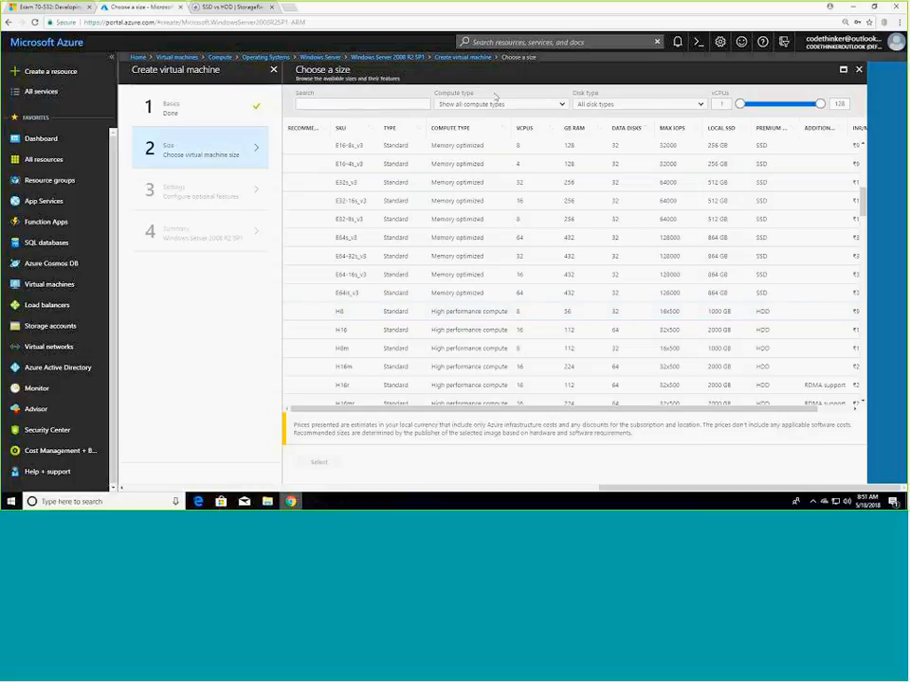
# Sort the virtual machine sizes by compute type and widen the Data Disks column.
pyautogui.click(502, 132)
pyautogui.click(502, 133)
pyautogui.click(502, 138)
pyautogui.scroll(10, 515, 236)
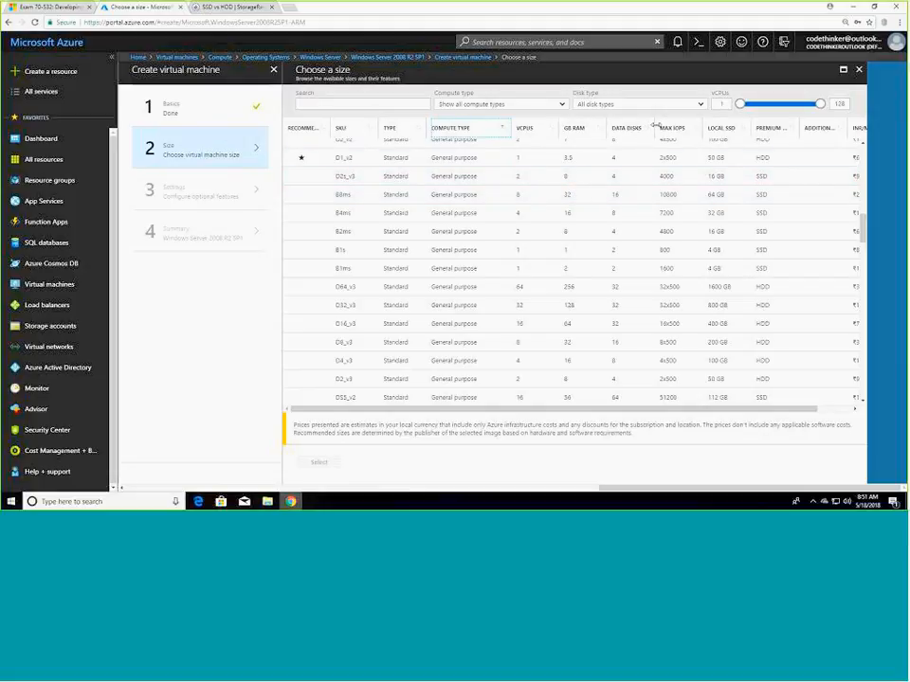
pyautogui.moveTo(614, 194); pyautogui.dragTo(623, 200)
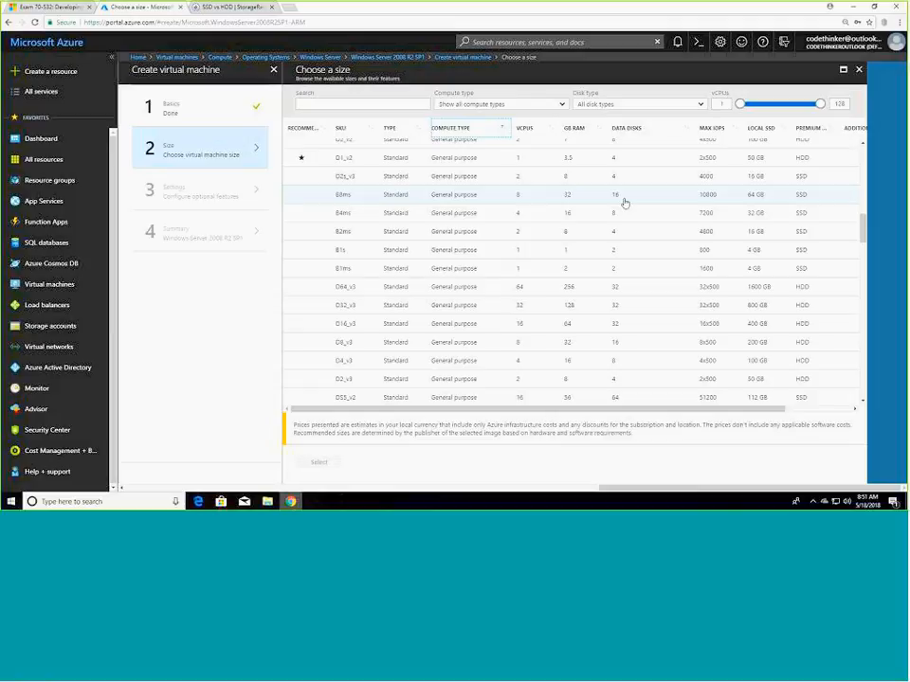
pyautogui.scroll(5, 624, 202)
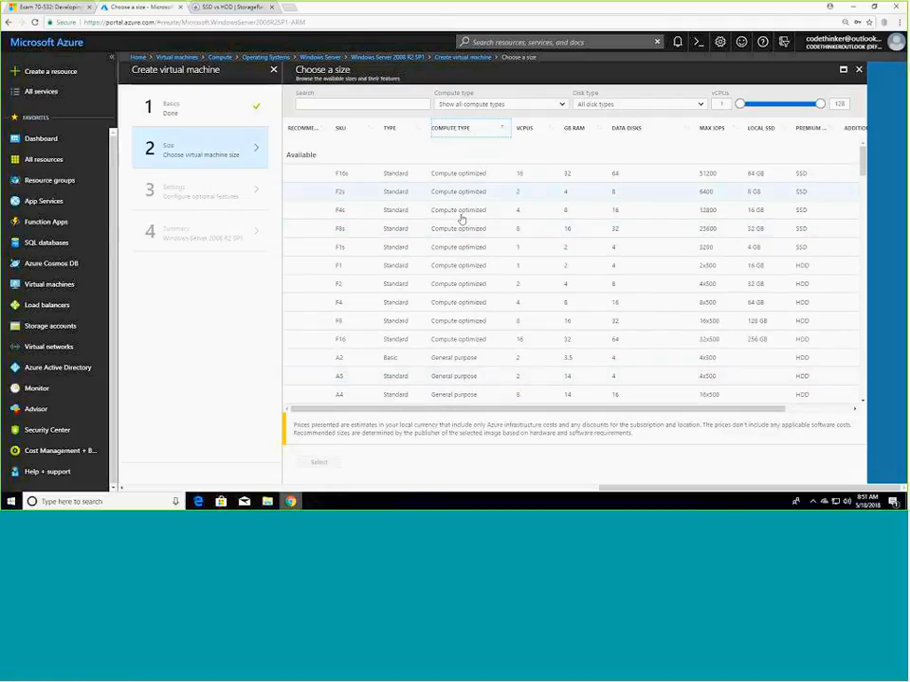
# Choose the A3 Standard general purpose size for the virtual machine and continue to the optional settings.
pyautogui.click(412, 359)
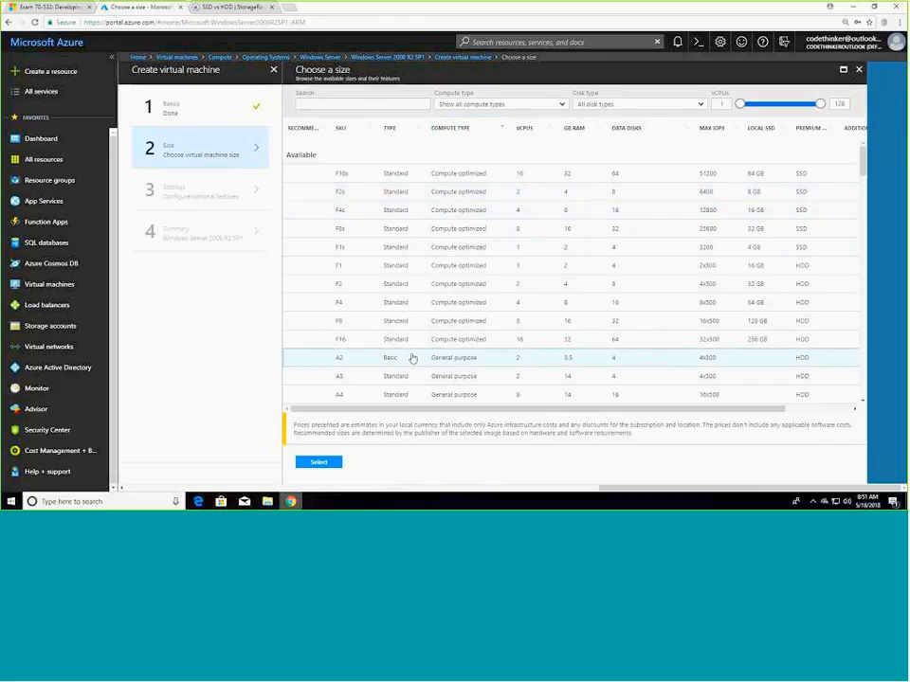
pyautogui.scroll(-2, 412, 358)
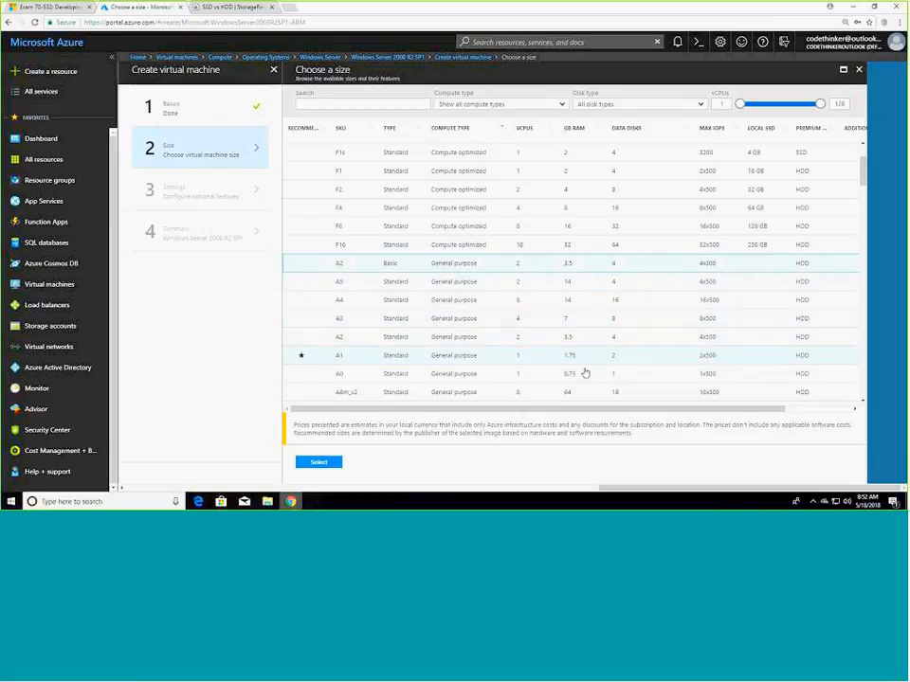
pyautogui.click(578, 323)
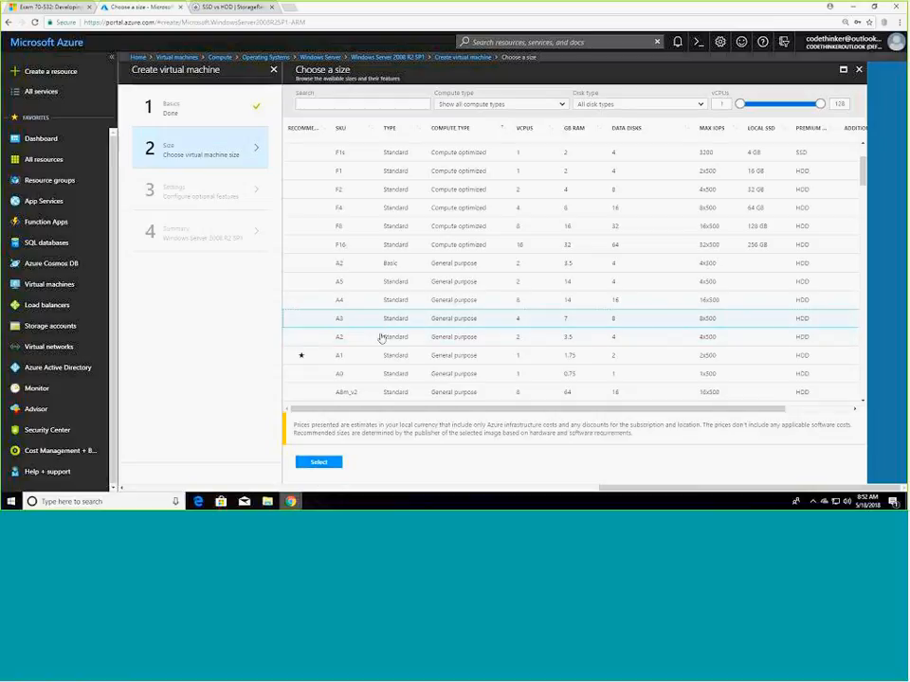
pyautogui.click(330, 464)
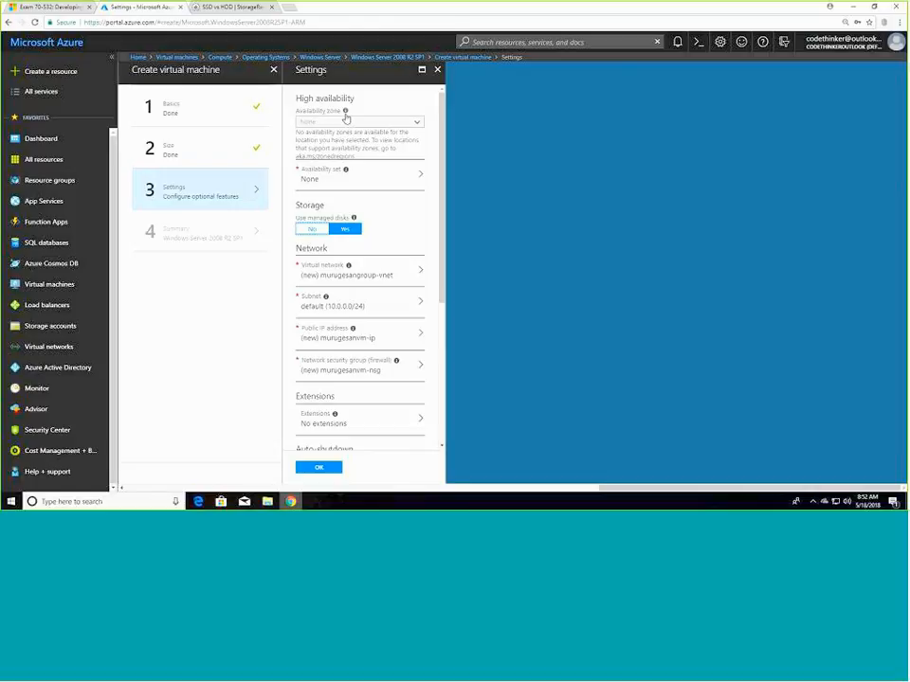
# Examine the optional availability zone, availability set, managed disks, network and extensions settings of the virtual machine.
pyautogui.moveTo(346, 115)
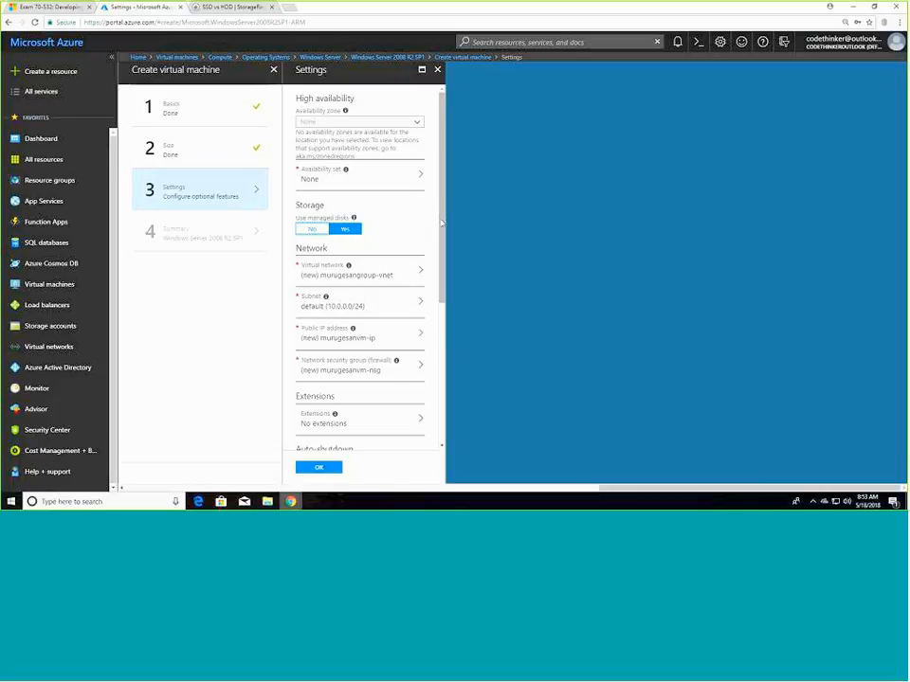
pyautogui.moveTo(442, 222); pyautogui.dragTo(445, 236)
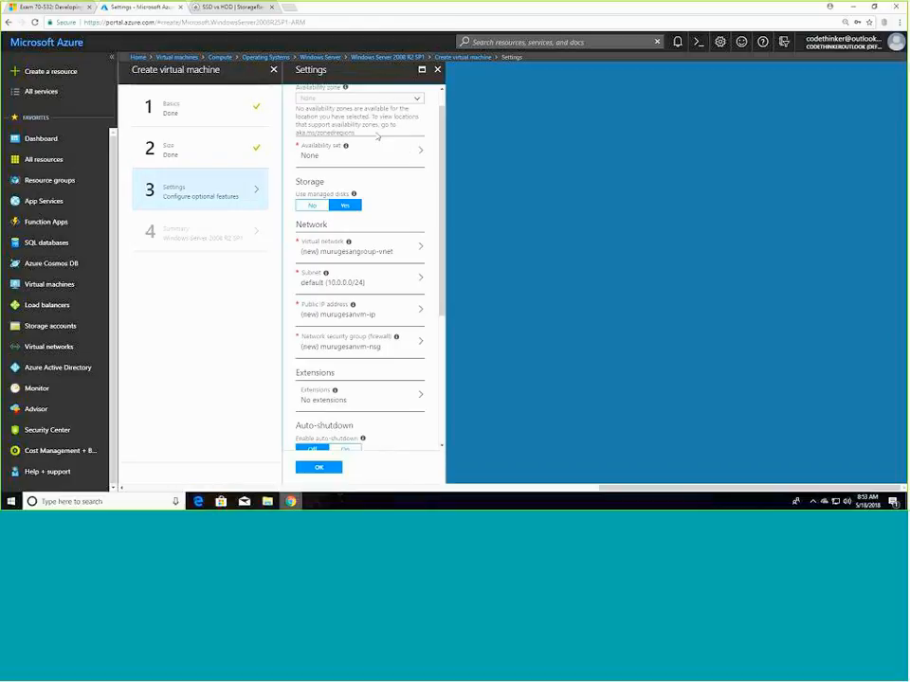
pyautogui.scroll(1, 390, 131)
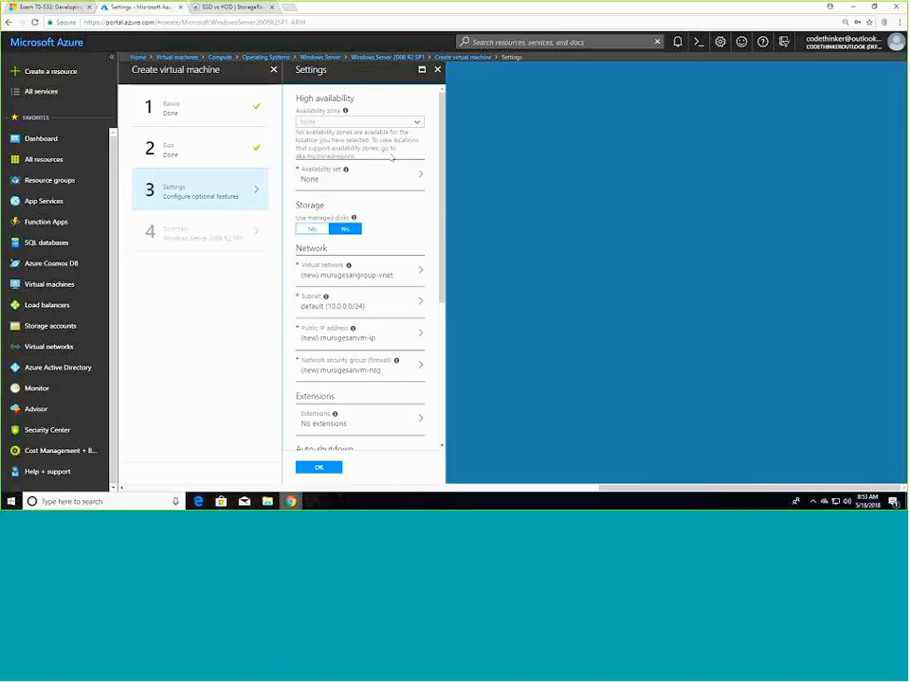
pyautogui.scroll(-2, 412, 186)
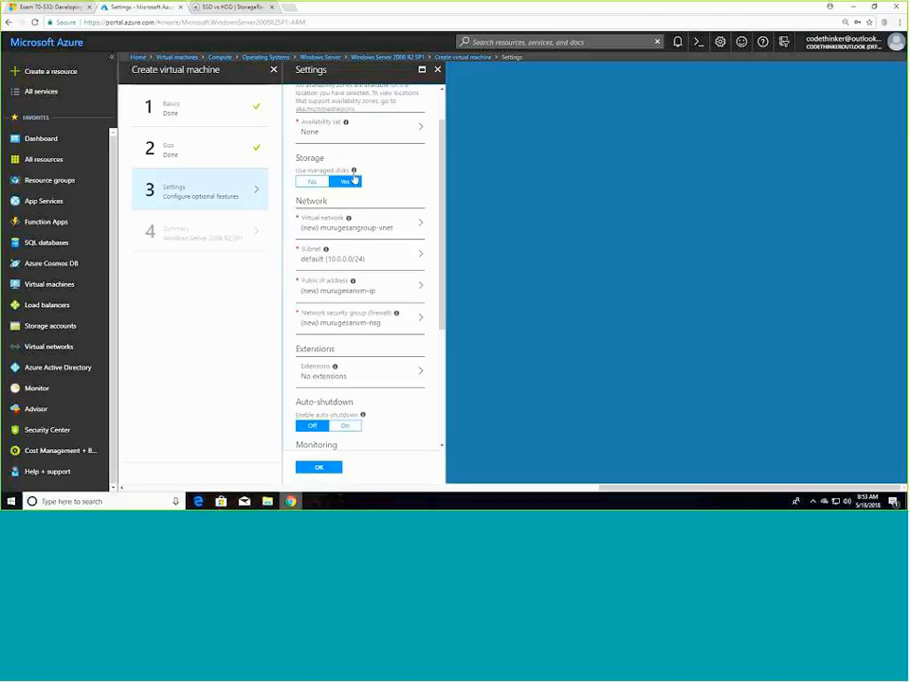
pyautogui.moveTo(355, 178)
pyautogui.scroll(1, 444, 210)
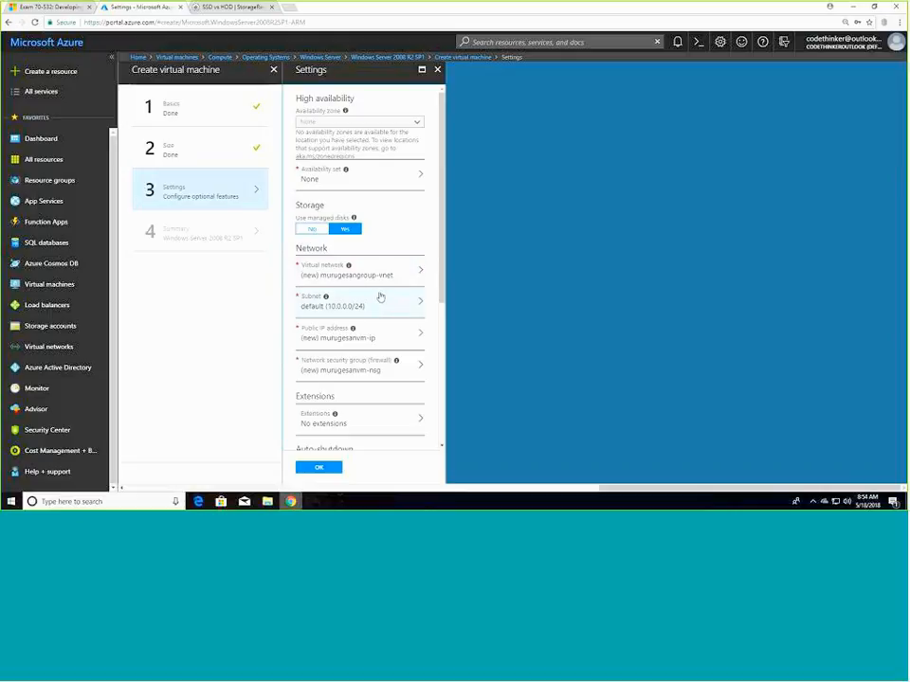
pyautogui.scroll(-1, 379, 298)
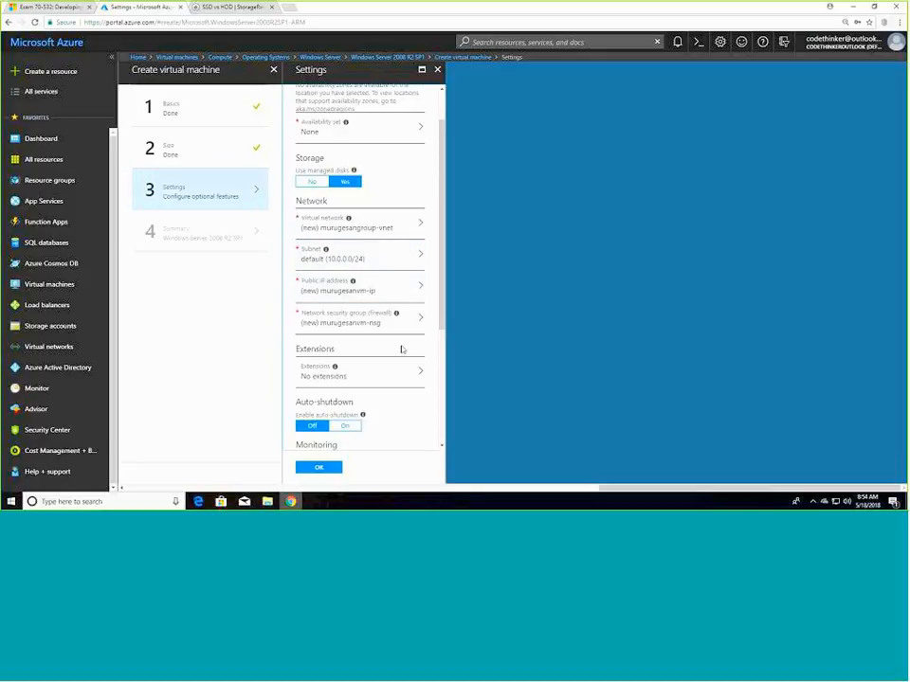
pyautogui.scroll(-1, 404, 349)
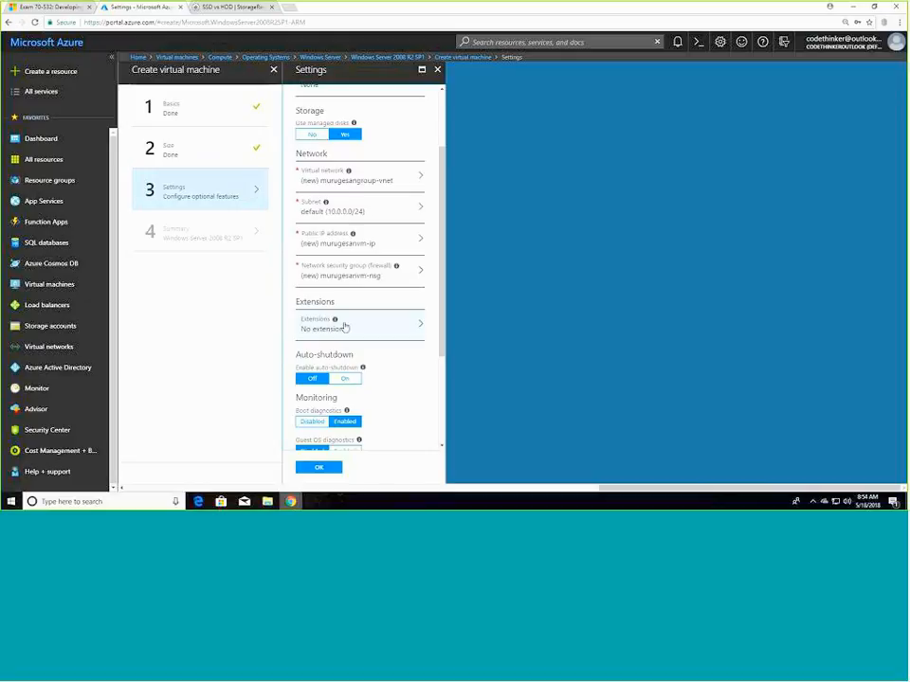
pyautogui.moveTo(335, 323)
# Review the auto-shutdown, monitoring, diagnostics storage, managed service identity and backup options together with the network settings.
pyautogui.scroll(-3, 379, 380)
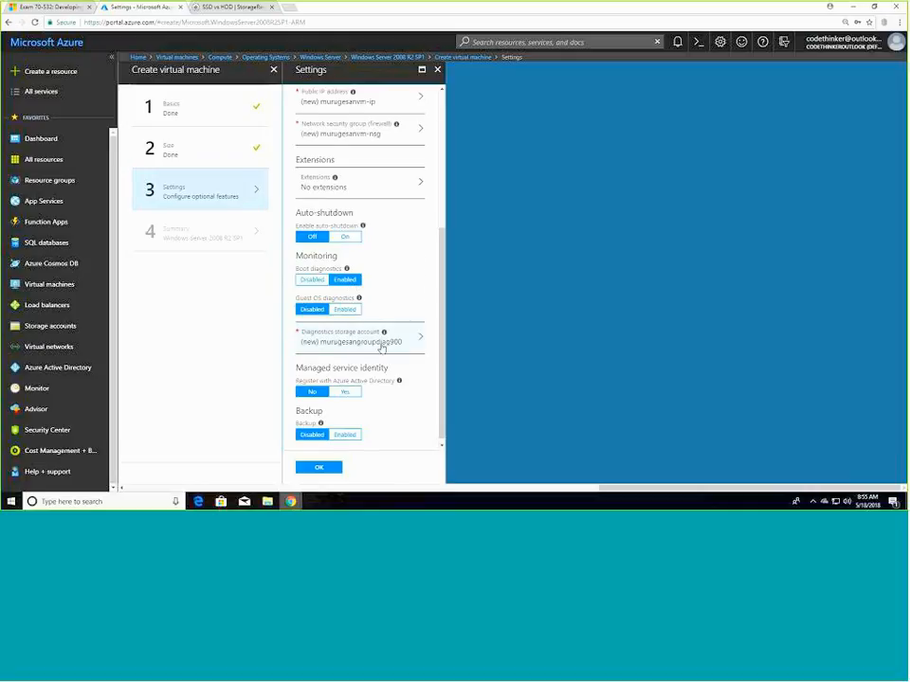
pyautogui.scroll(5, 379, 345)
pyautogui.scroll(-2, 381, 348)
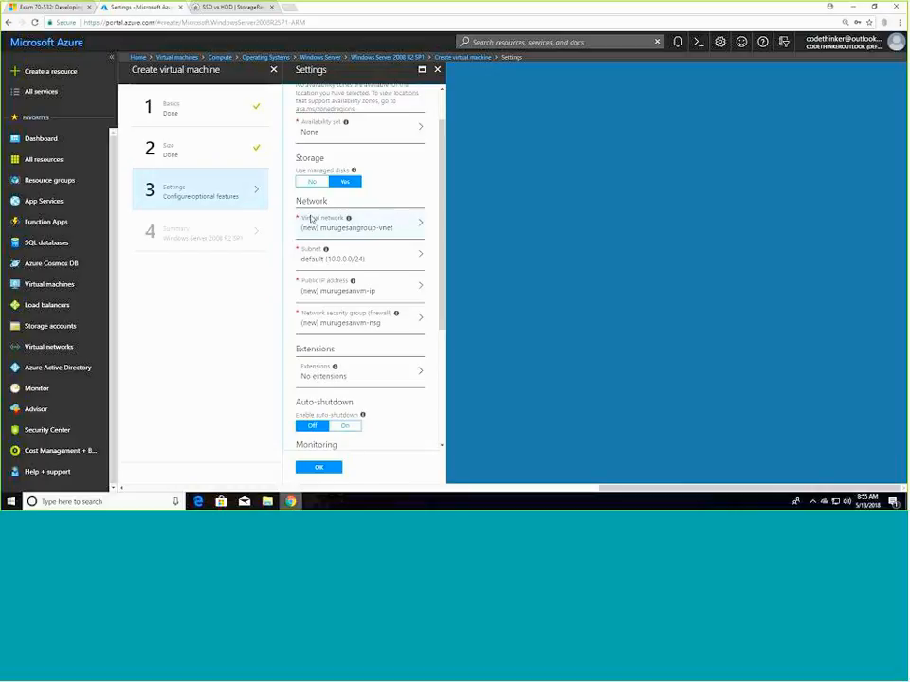
pyautogui.scroll(1, 369, 180)
pyautogui.scroll(2, 356, 195)
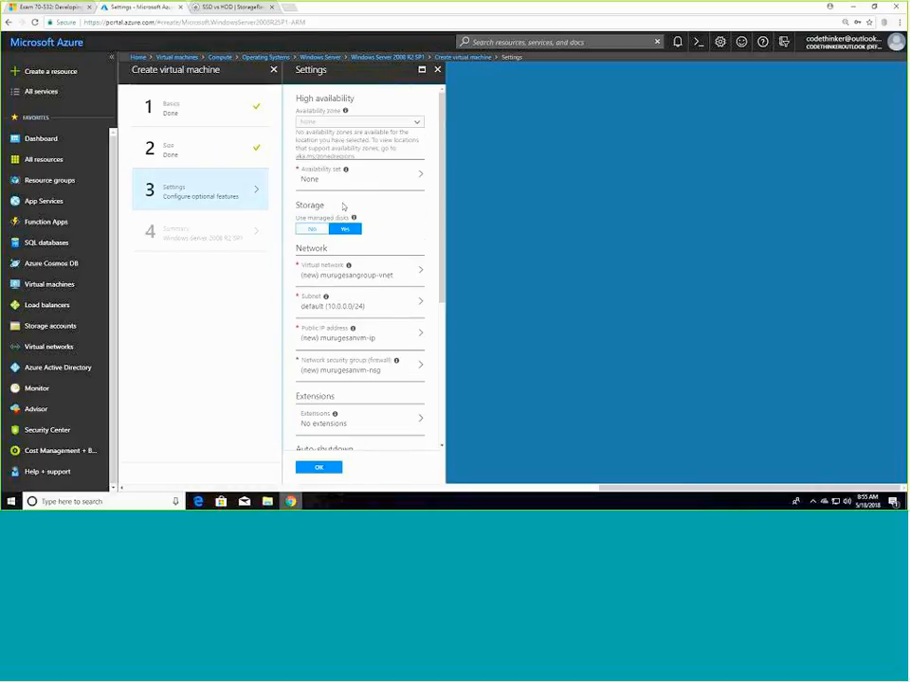
pyautogui.scroll(-5, 345, 231)
pyautogui.scroll(5, 345, 231)
pyautogui.scroll(-3, 417, 227)
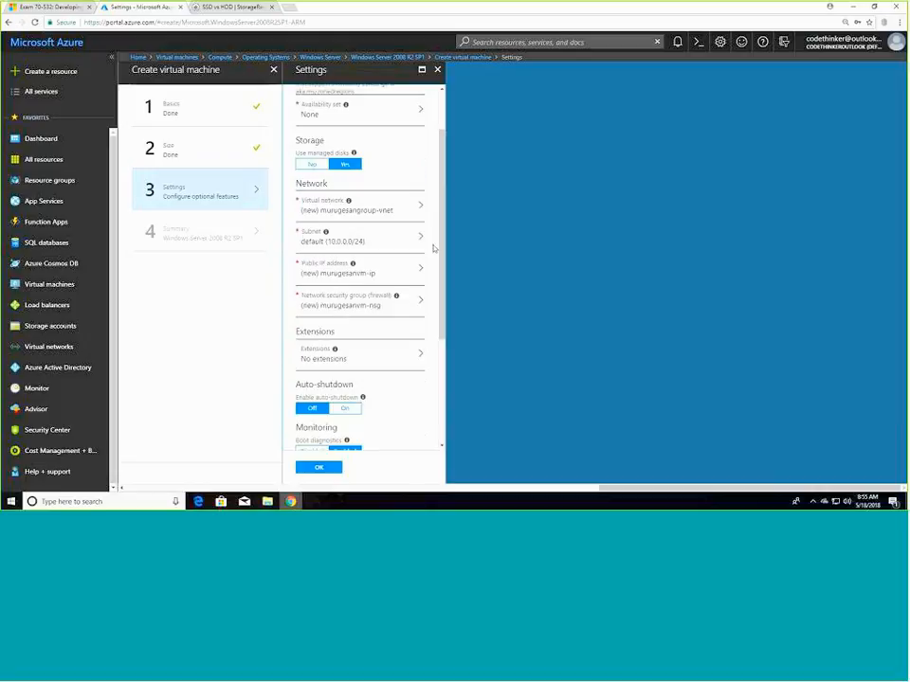
pyautogui.scroll(-5, 433, 248)
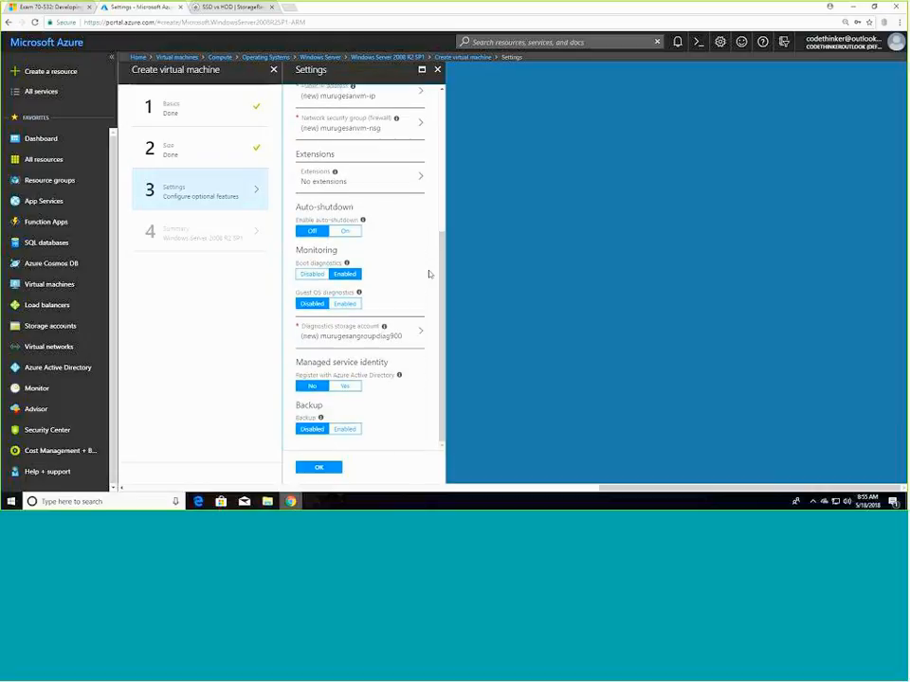
pyautogui.scroll(4, 428, 273)
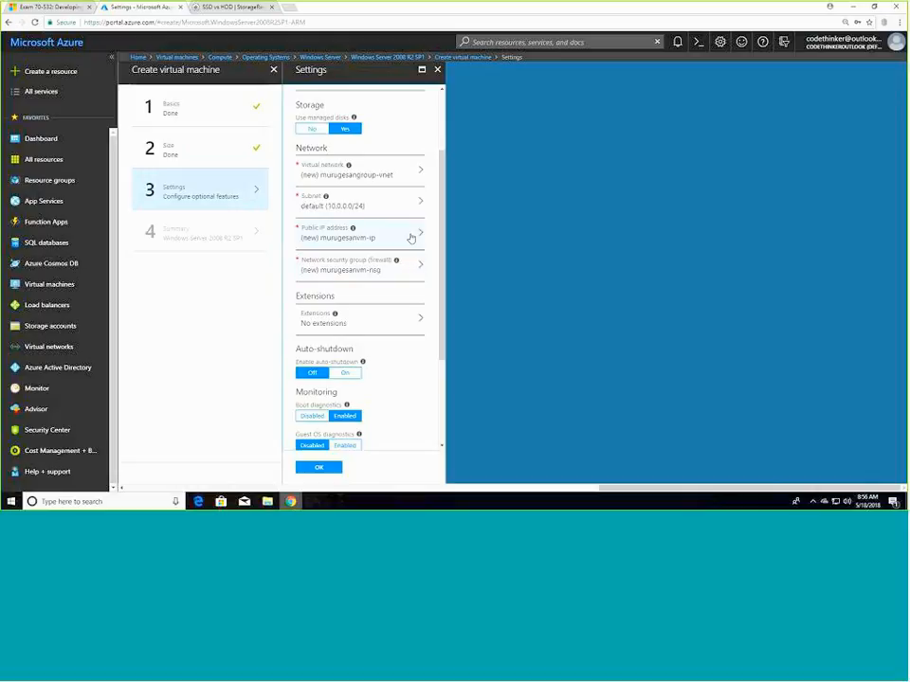
pyautogui.scroll(-3, 410, 379)
pyautogui.scroll(5, 407, 379)
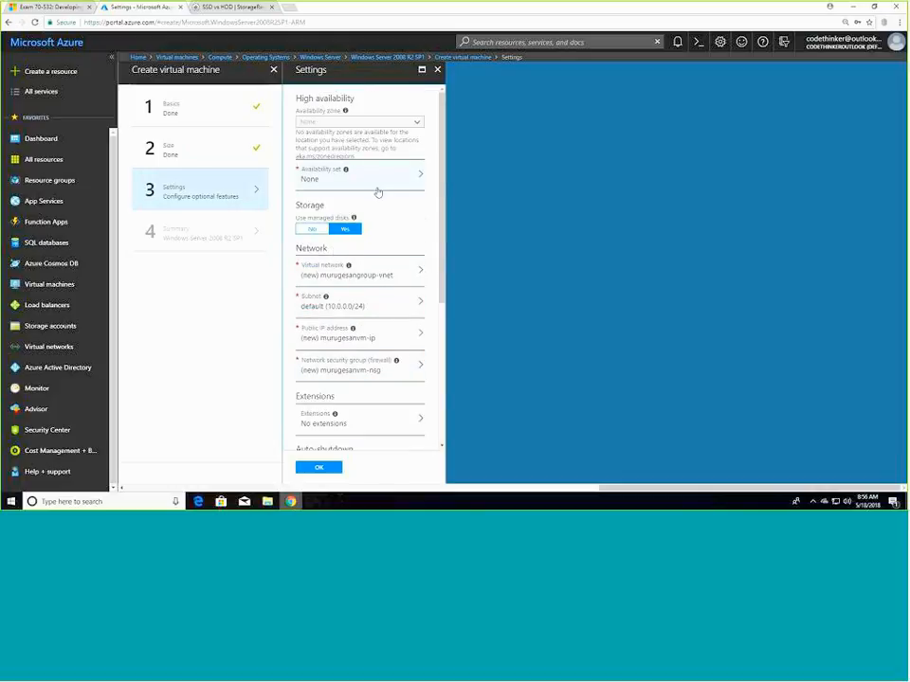
pyautogui.scroll(-5, 379, 209)
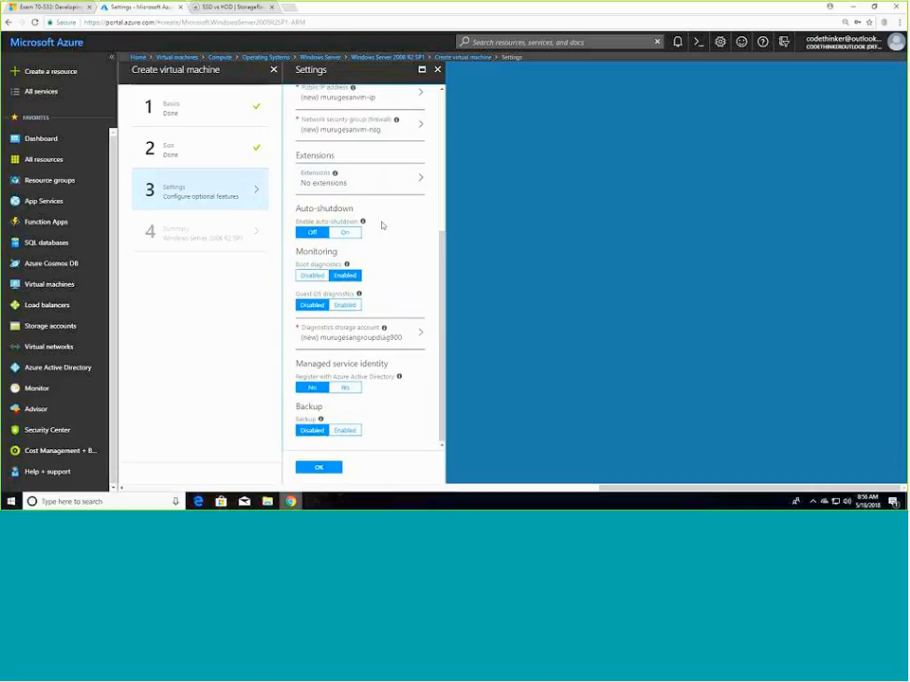
pyautogui.scroll(2, 382, 225)
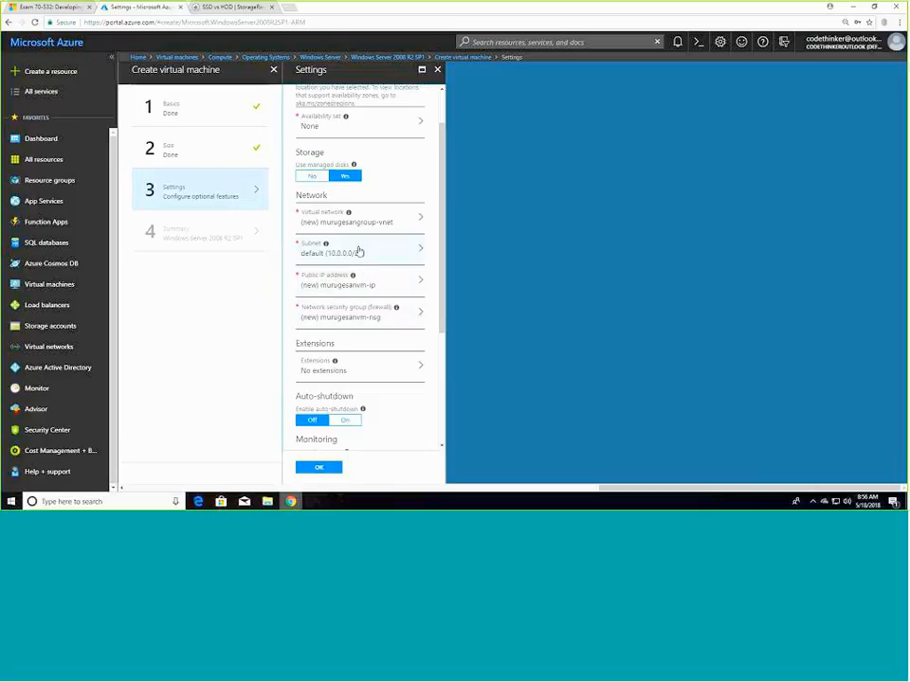
pyautogui.scroll(2, 358, 251)
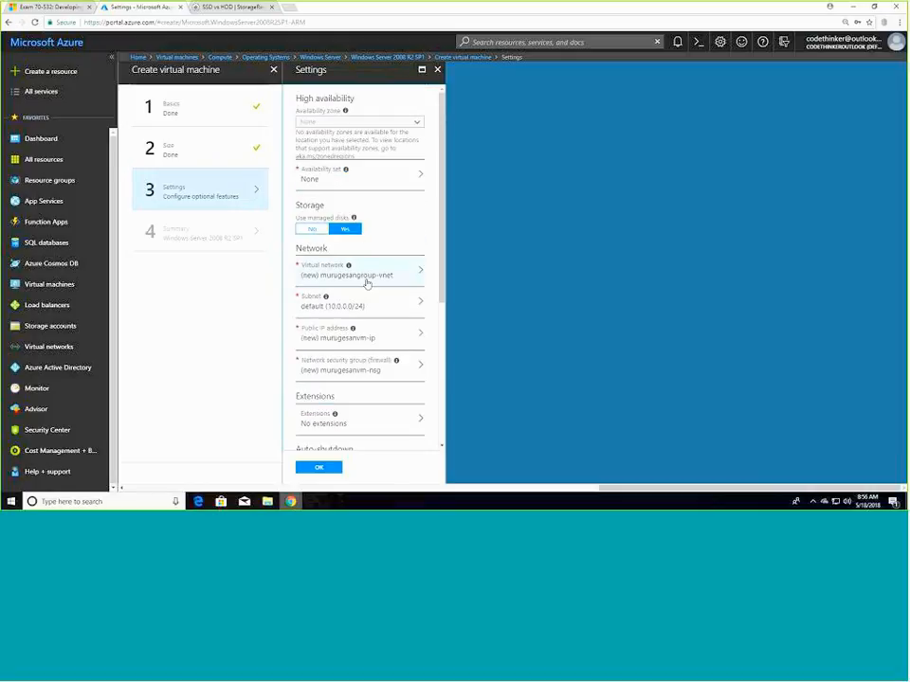
pyautogui.scroll(-5, 367, 283)
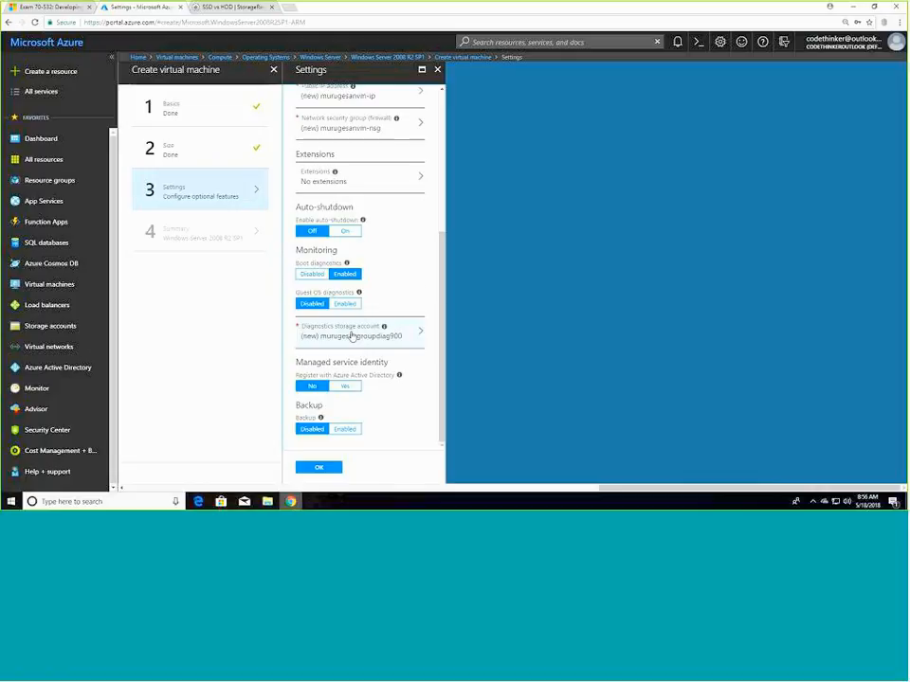
# Accept the optional settings as they are and check the hourly price in the Standard A3 offer details.
pyautogui.click(328, 468)
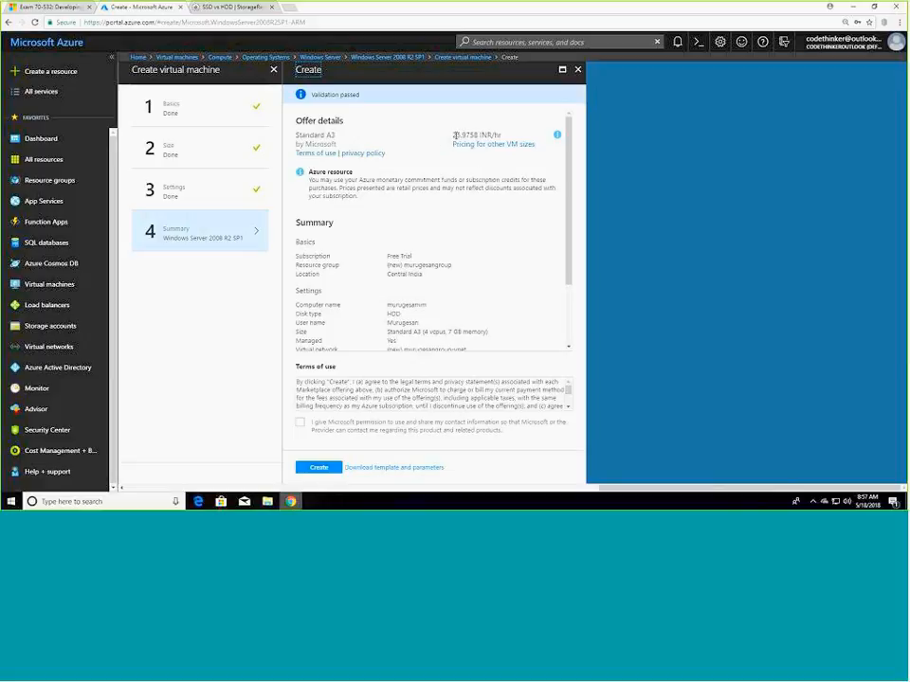
pyautogui.moveTo(453, 135); pyautogui.dragTo(503, 136)
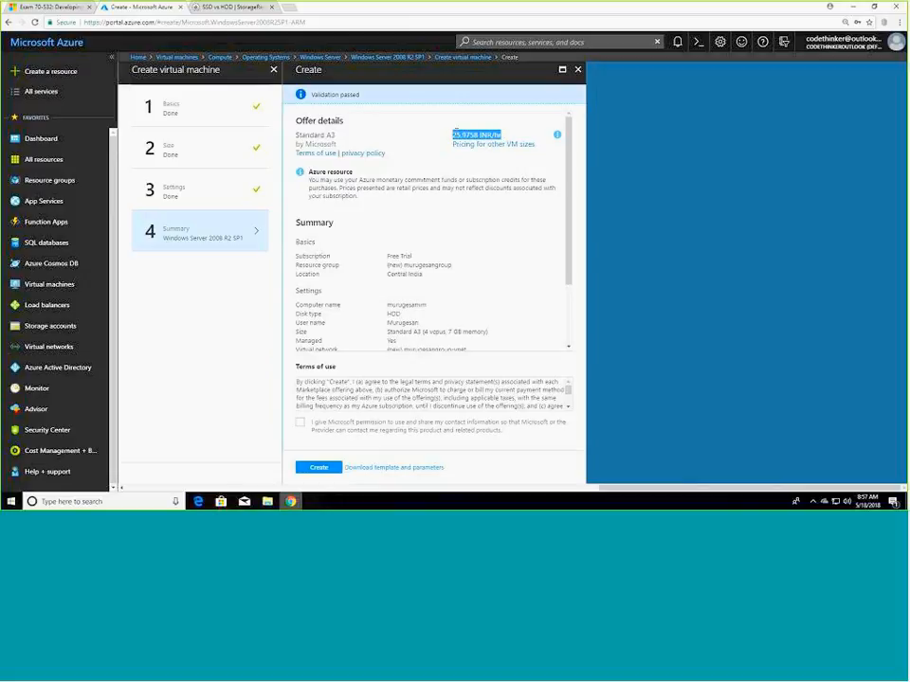
pyautogui.click(437, 129)
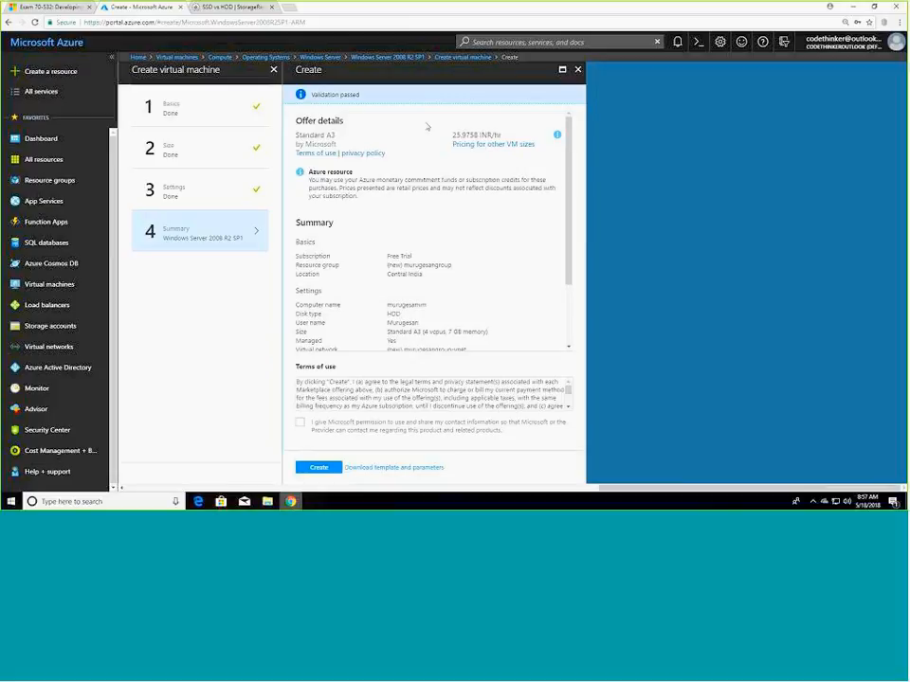
# Review the virtual machine summary, covering both its basics and its settings down to the backup entry.
pyautogui.scroll(-1, 424, 169)
pyautogui.scroll(1, 455, 186)
pyautogui.scroll(-3, 426, 190)
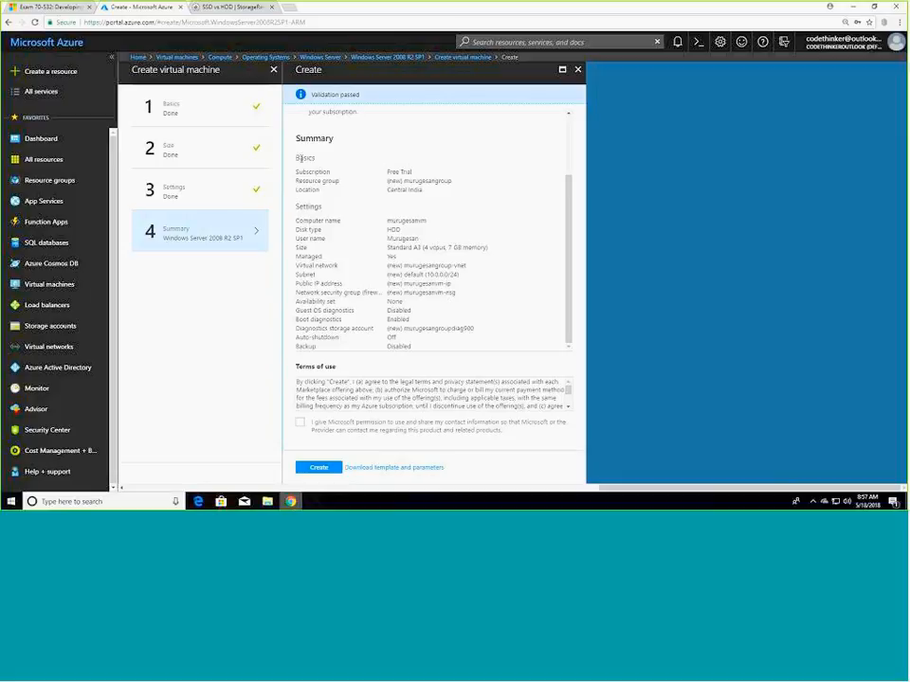
pyautogui.moveTo(301, 158); pyautogui.dragTo(375, 155)
pyautogui.click(319, 262)
pyautogui.moveTo(307, 292); pyautogui.dragTo(364, 295)
pyautogui.click(375, 320)
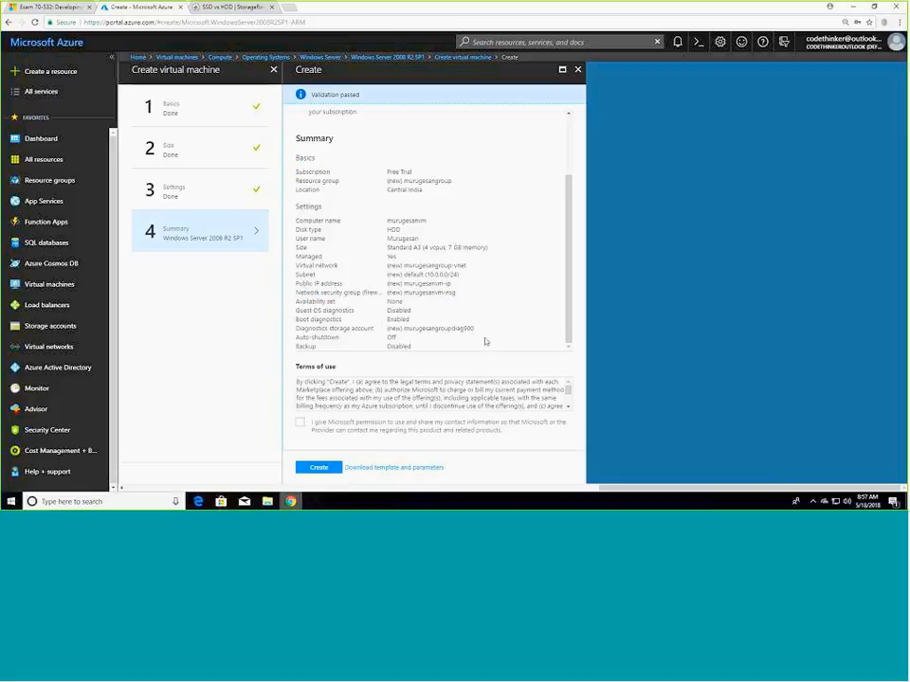
# Give Microsoft permission to use and share the contact information, and recheck the offer and summary.
pyautogui.click(300, 424)
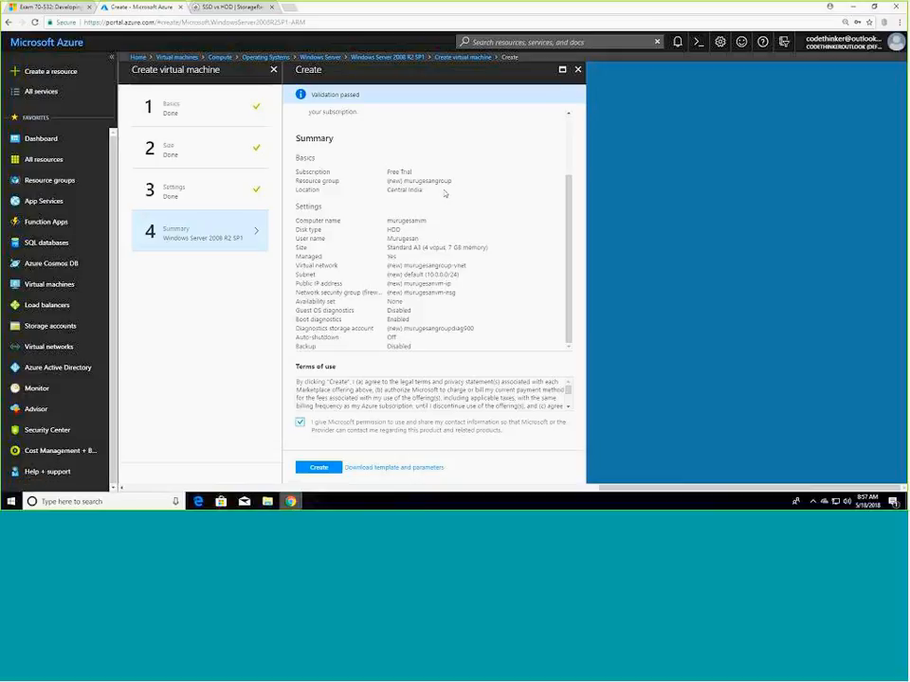
pyautogui.scroll(1, 444, 194)
pyautogui.scroll(-1, 416, 152)
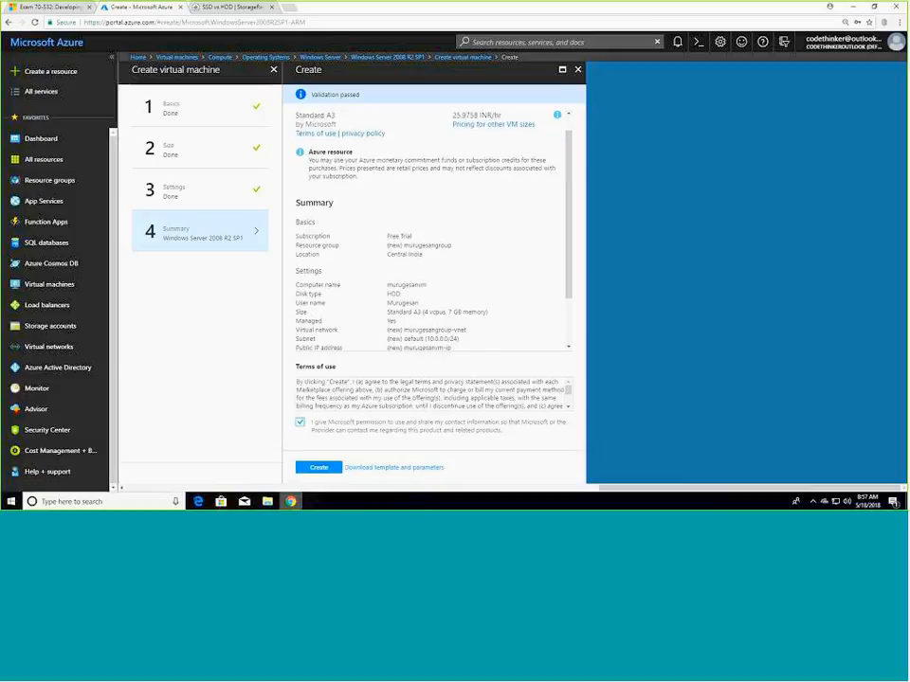
# Open the virtual machine's deployment template and read through its parameters, variables and resource definitions.
pyautogui.click(420, 468)
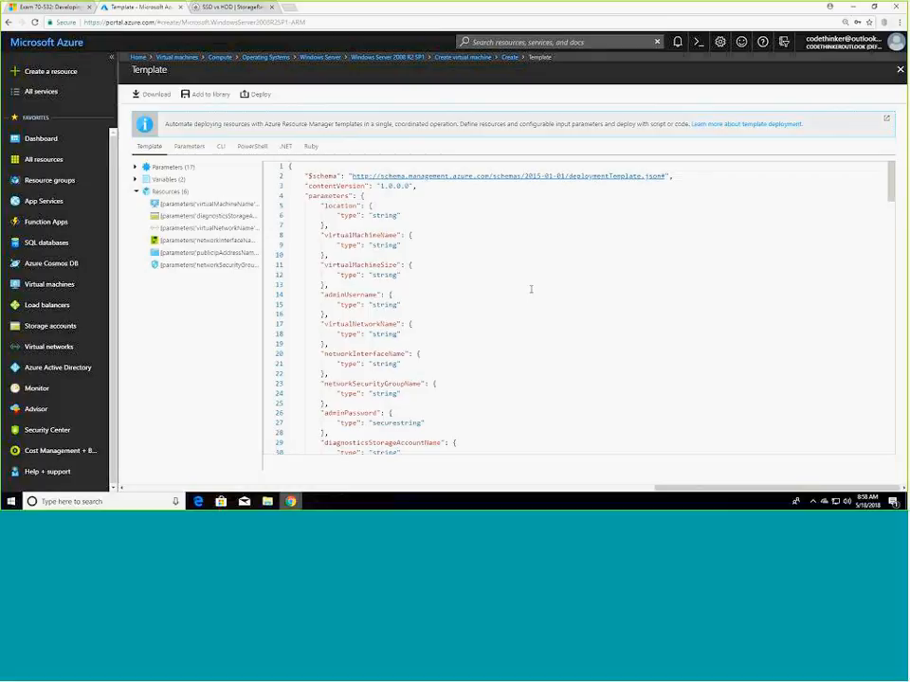
pyautogui.scroll(-15, 529, 289)
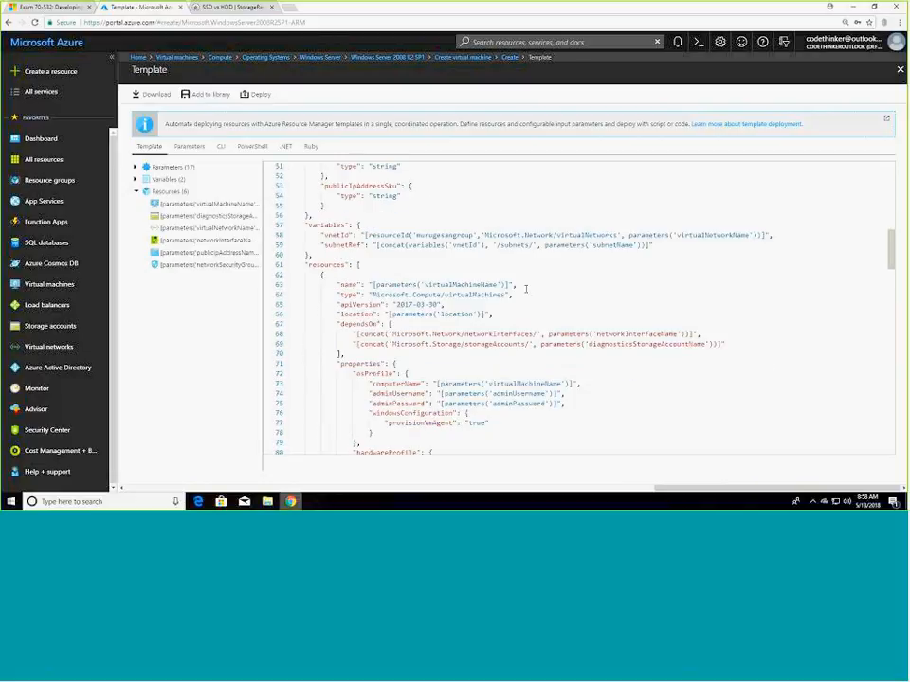
pyautogui.scroll(-2, 526, 289)
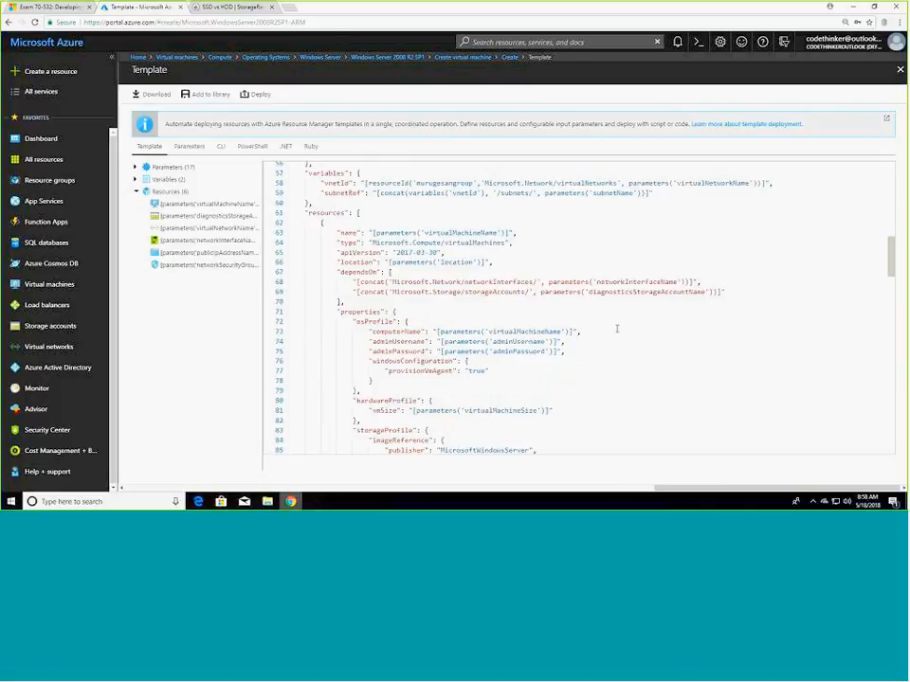
pyautogui.scroll(-9, 615, 326)
pyautogui.scroll(-2, 614, 327)
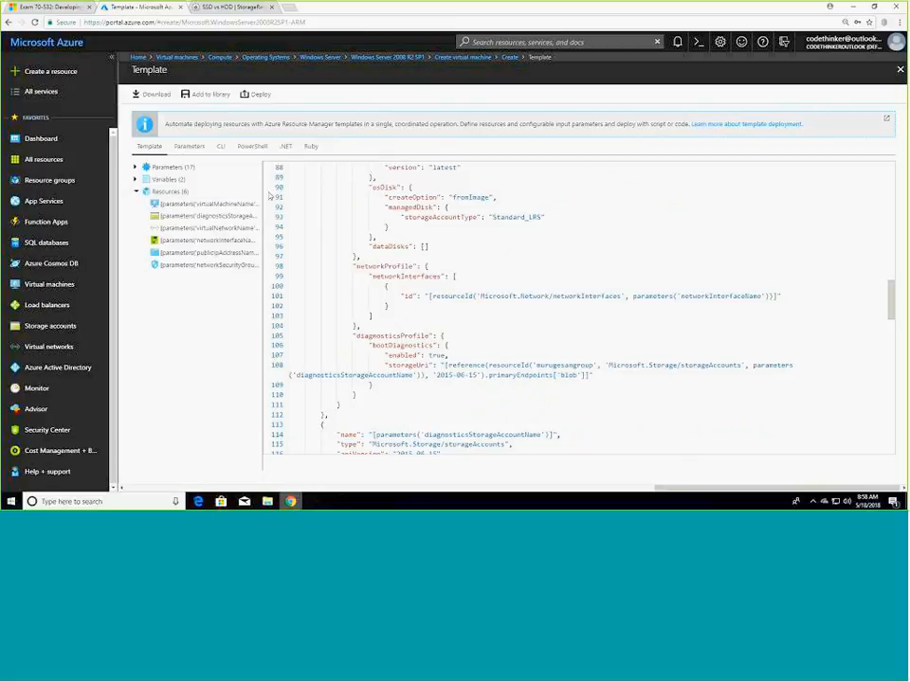
# Widen the template's resource outline and download the template, dismissing the browser's download bar.
pyautogui.moveTo(263, 172); pyautogui.dragTo(309, 171)
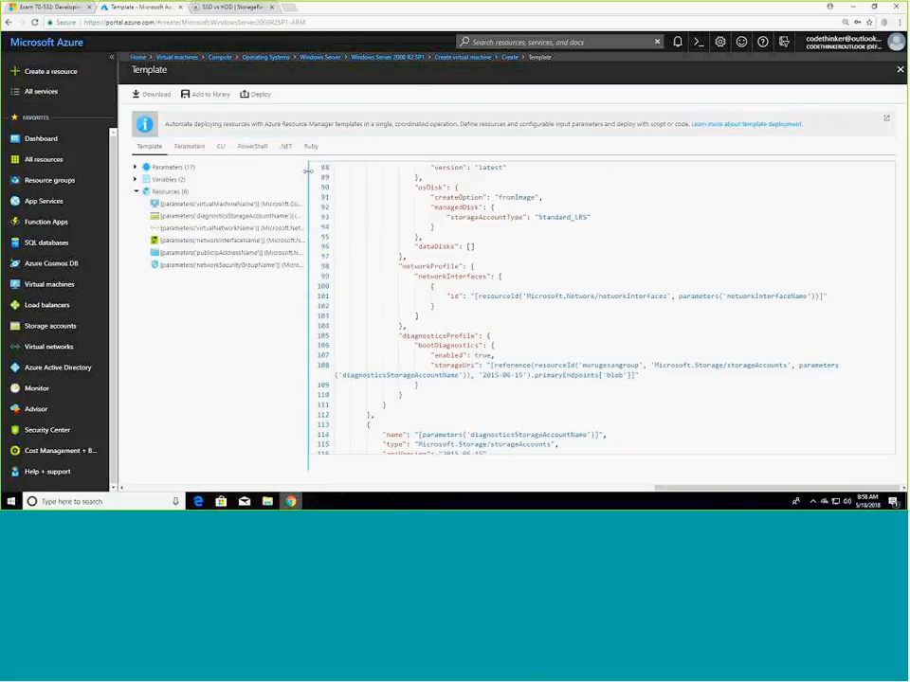
pyautogui.click(154, 95)
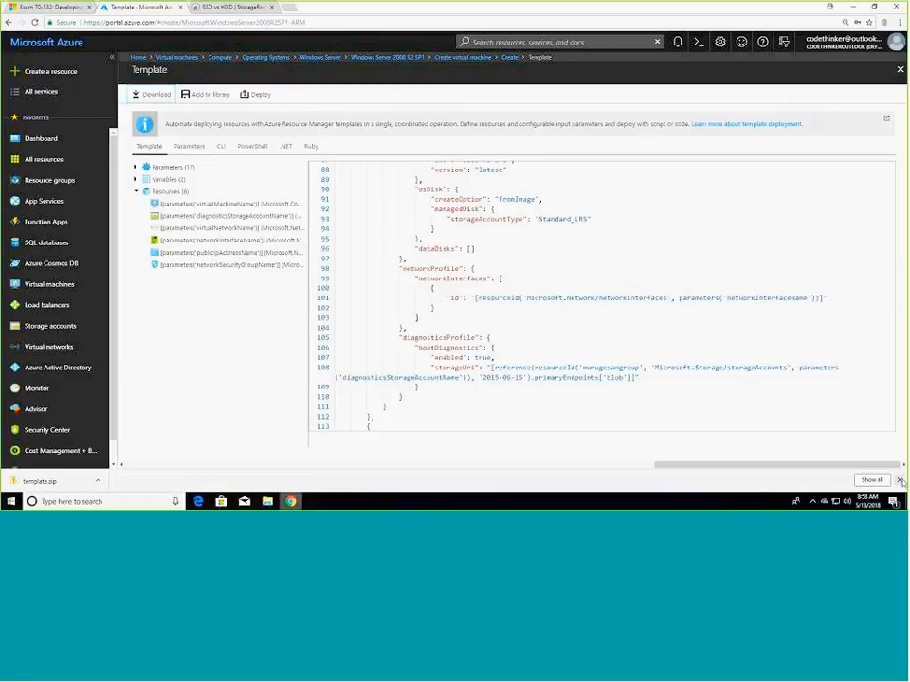
pyautogui.click(899, 480)
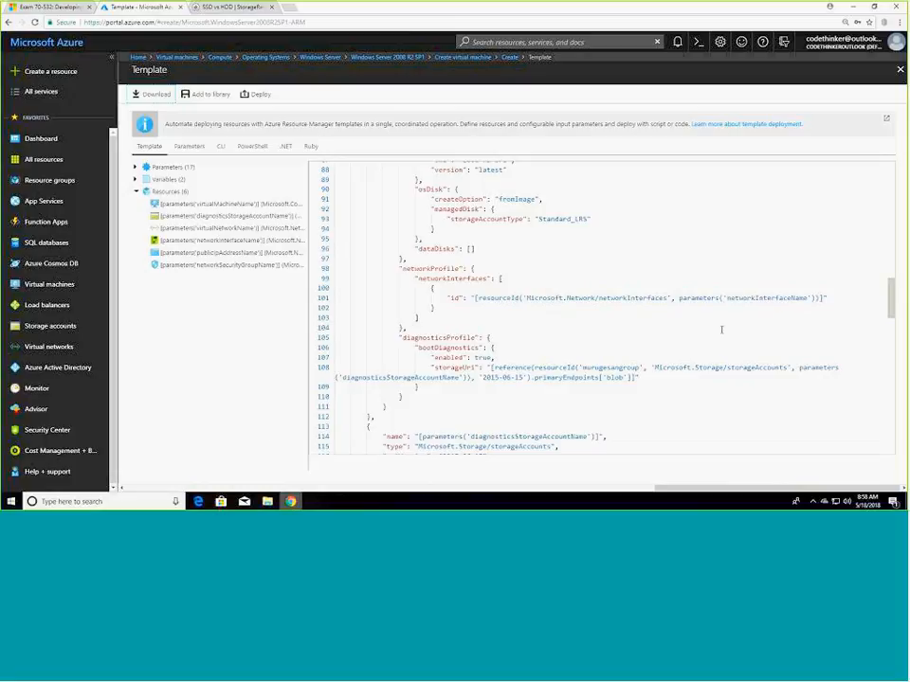
# Examine the template's JSON again, from the parameter declarations to the diagnostics, storage account and virtual network resources.
pyautogui.scroll(10, 721, 330)
pyautogui.scroll(12, 663, 313)
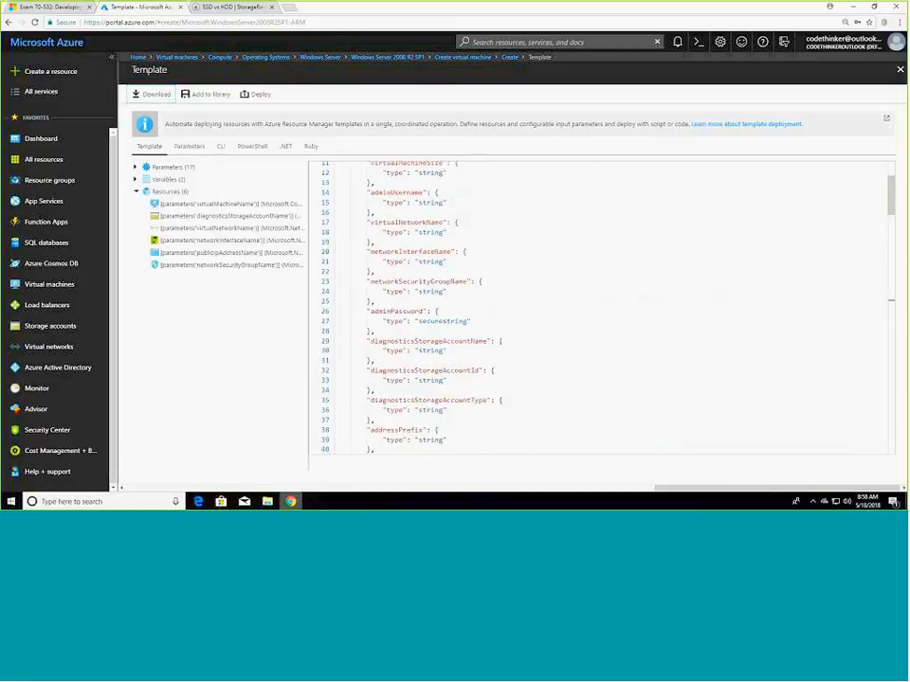
pyautogui.scroll(-1, 503, 251)
pyautogui.scroll(-20, 503, 252)
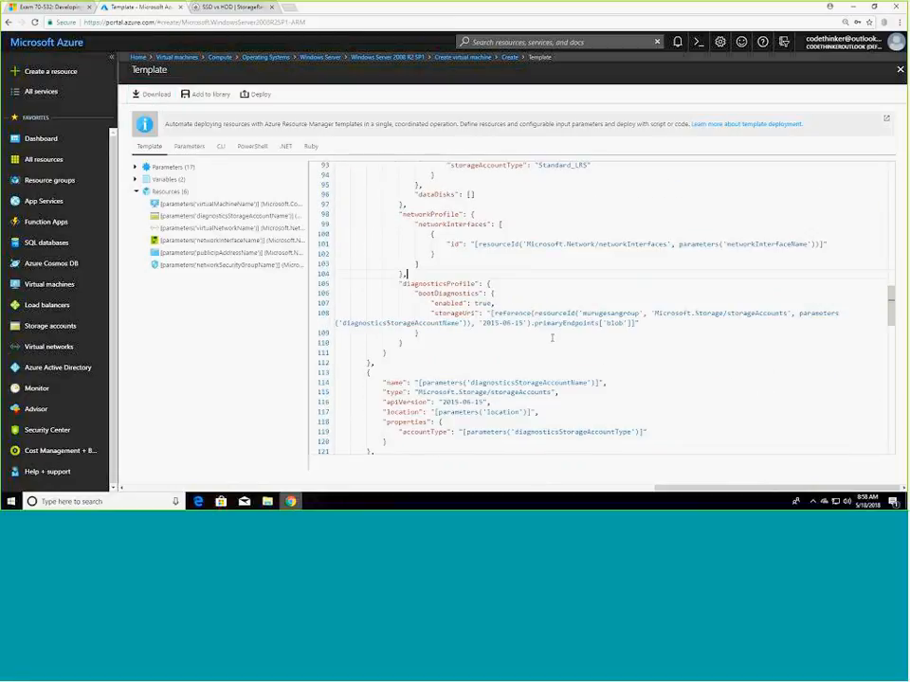
pyautogui.scroll(-4, 551, 337)
pyautogui.scroll(7, 551, 337)
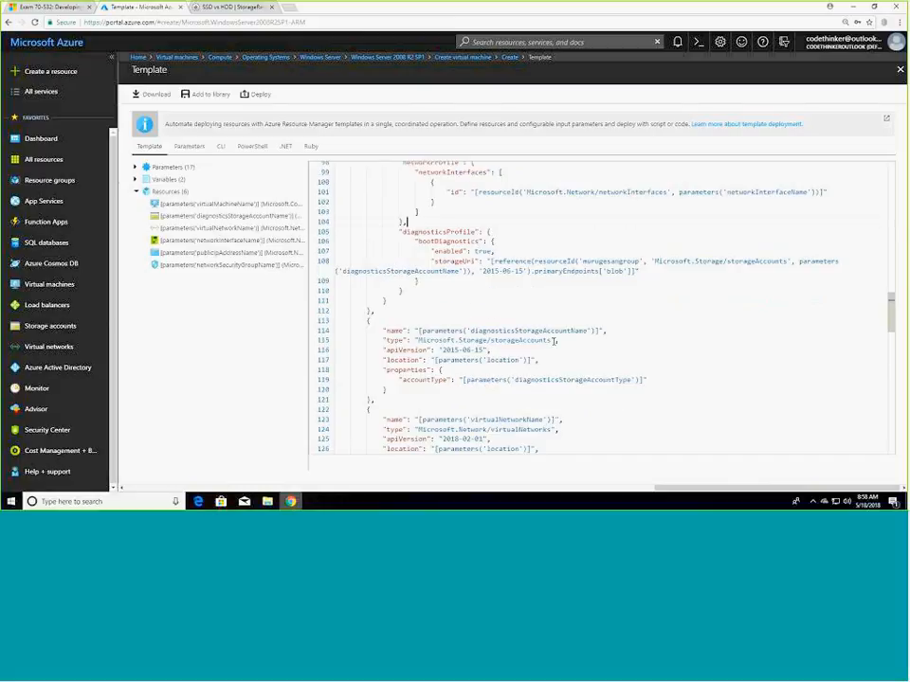
# Close the template view, create the Windows Server 2008 R2 SP1 virtual machine and check its deployment progress in the notifications.
pyautogui.click(899, 70)
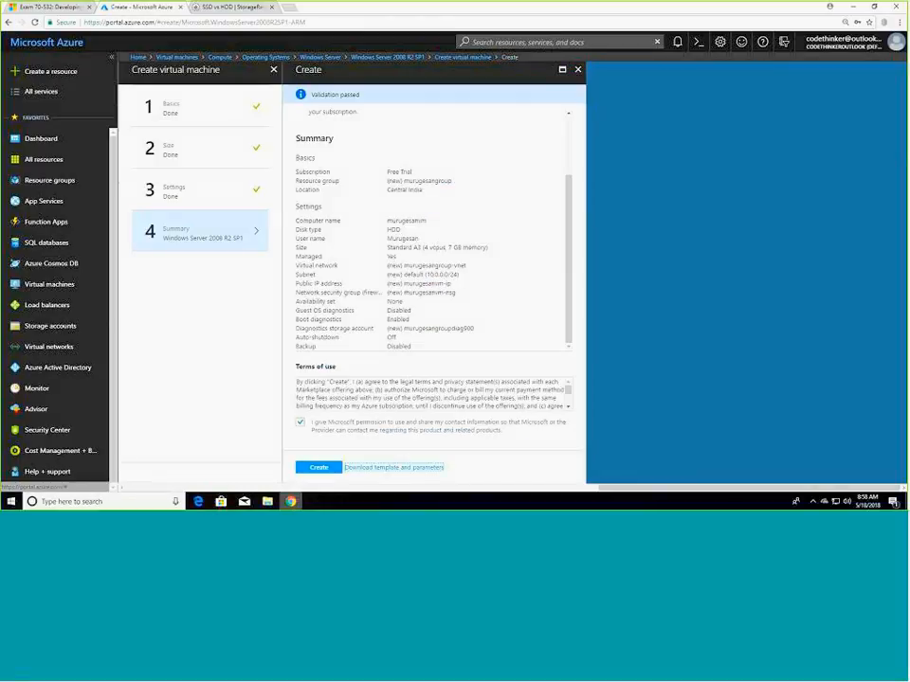
pyautogui.click(328, 468)
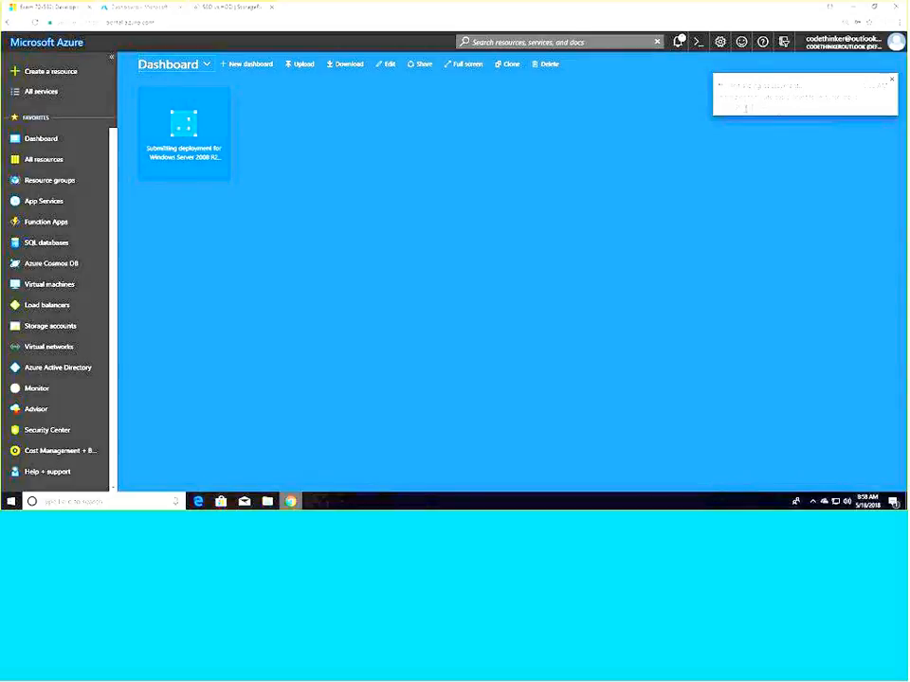
pyautogui.doubleClick(745, 108)
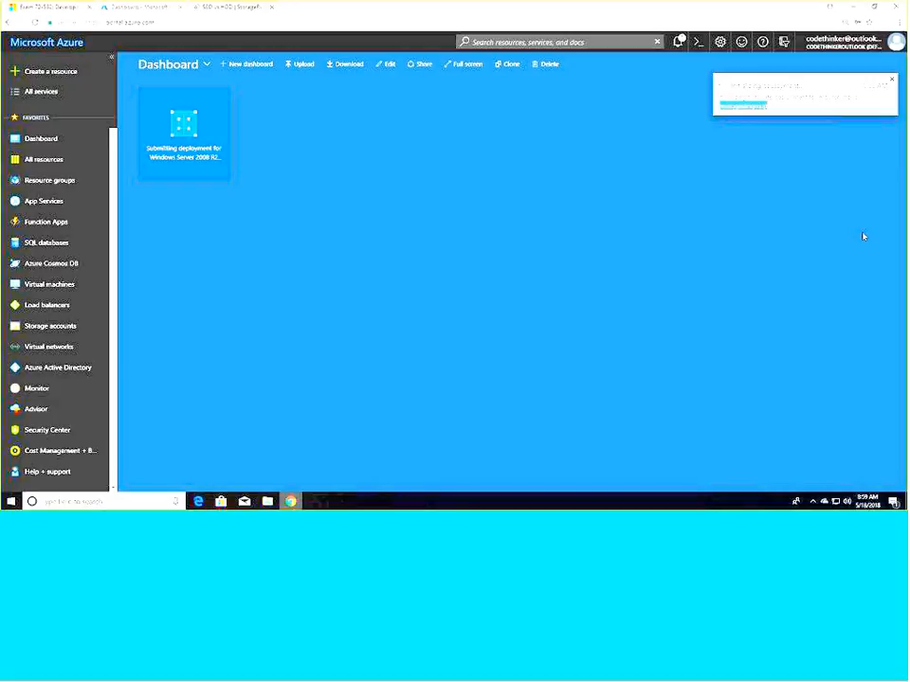
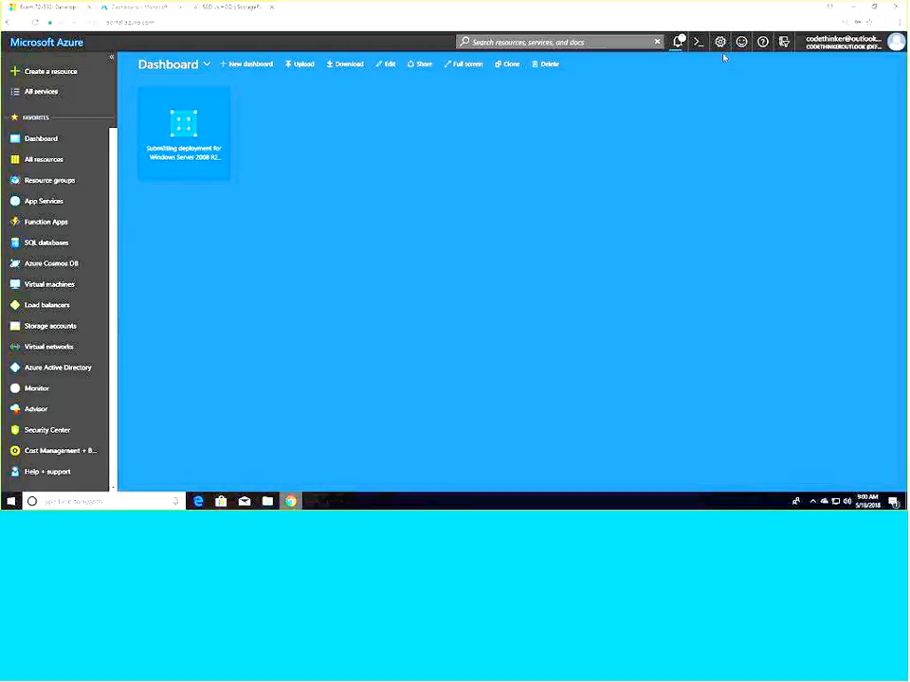
pyautogui.click(677, 42)
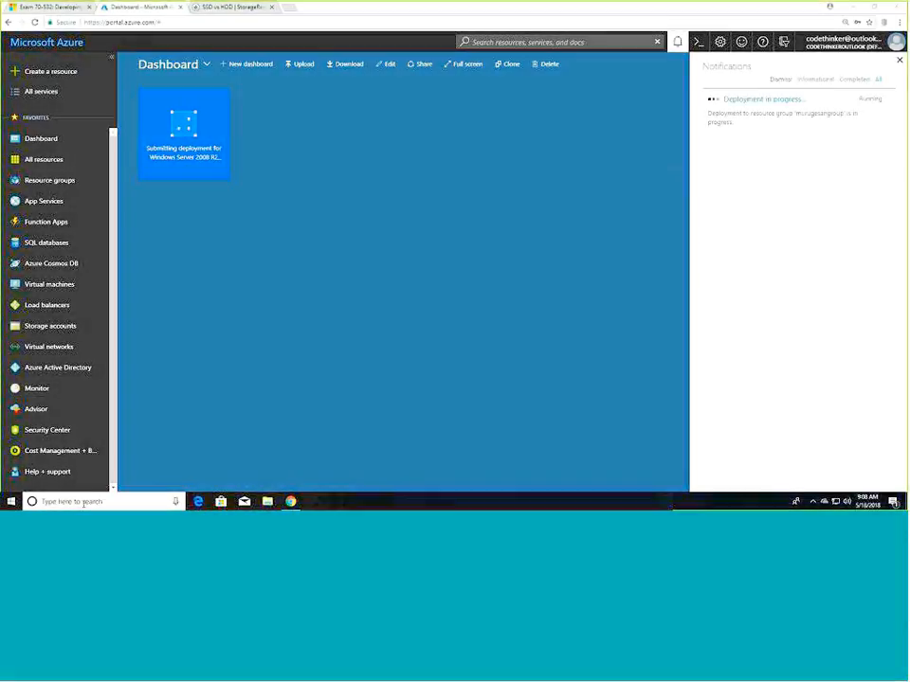
# Open a blank Notepad document and move its window clear of the portal's dashboard tile and notifications.
pyautogui.click(83, 502)
pyautogui.write('notepad')
pyautogui.press('Return')
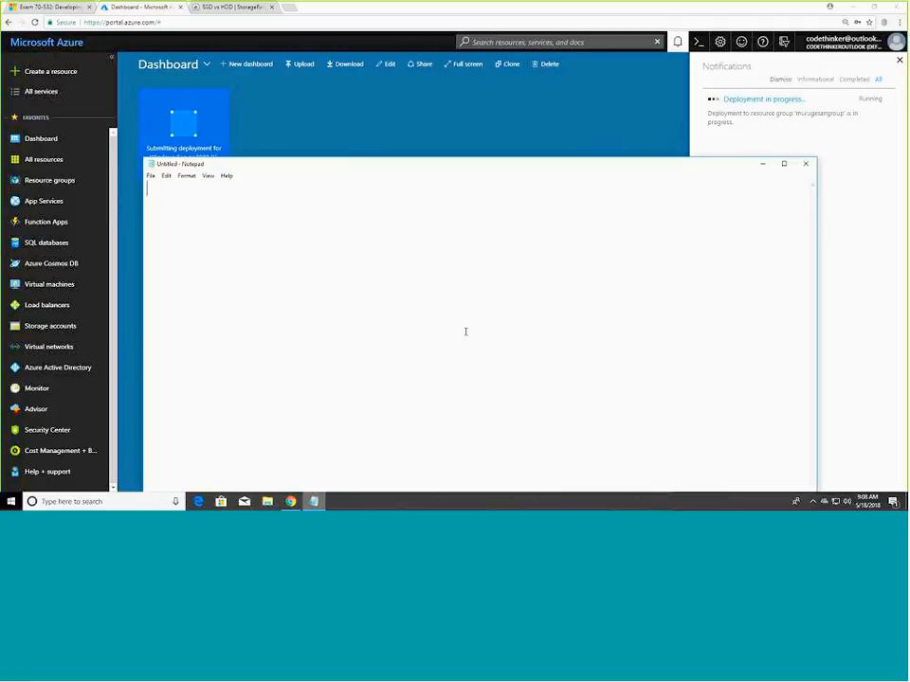
pyautogui.moveTo(362, 164); pyautogui.dragTo(466, 247)
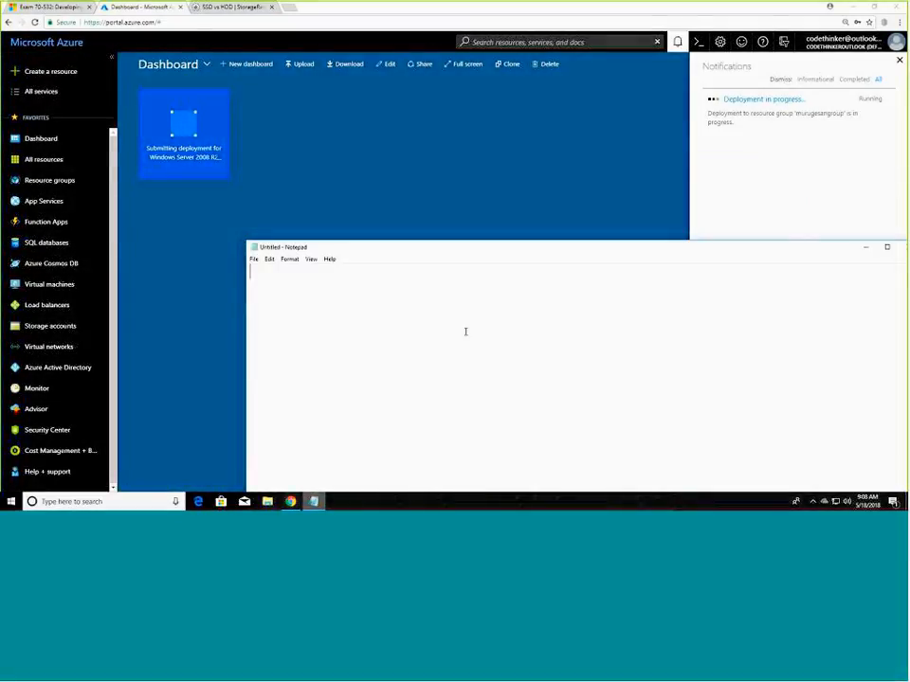
# Write three lines in the Notepad document: "Azure Resource Group", "Workload" and "Virtual Machine Configuration".
pyautogui.write('Azure Resou')
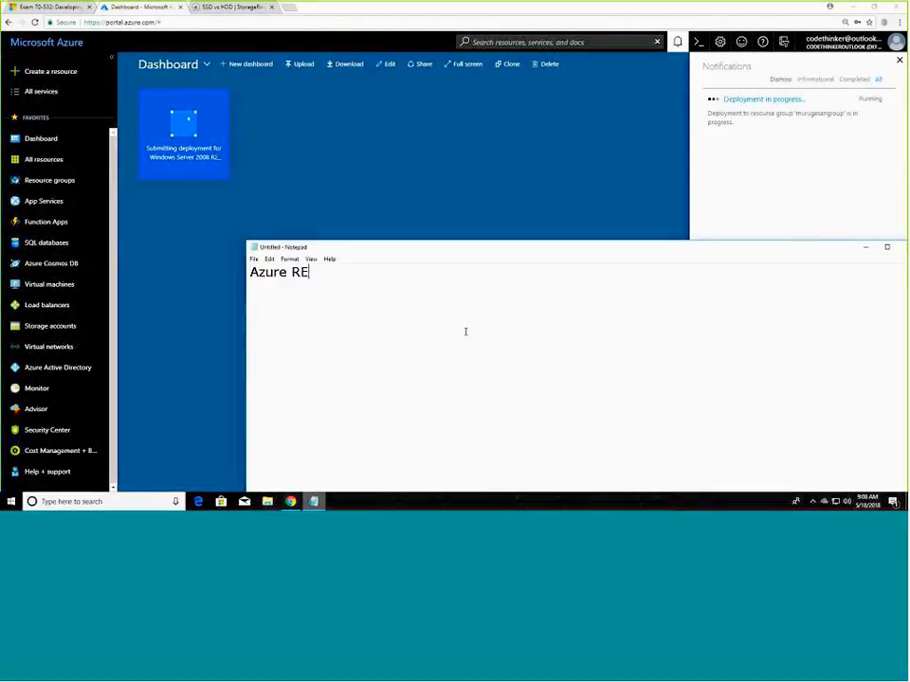
pyautogui.write('rce Gr')
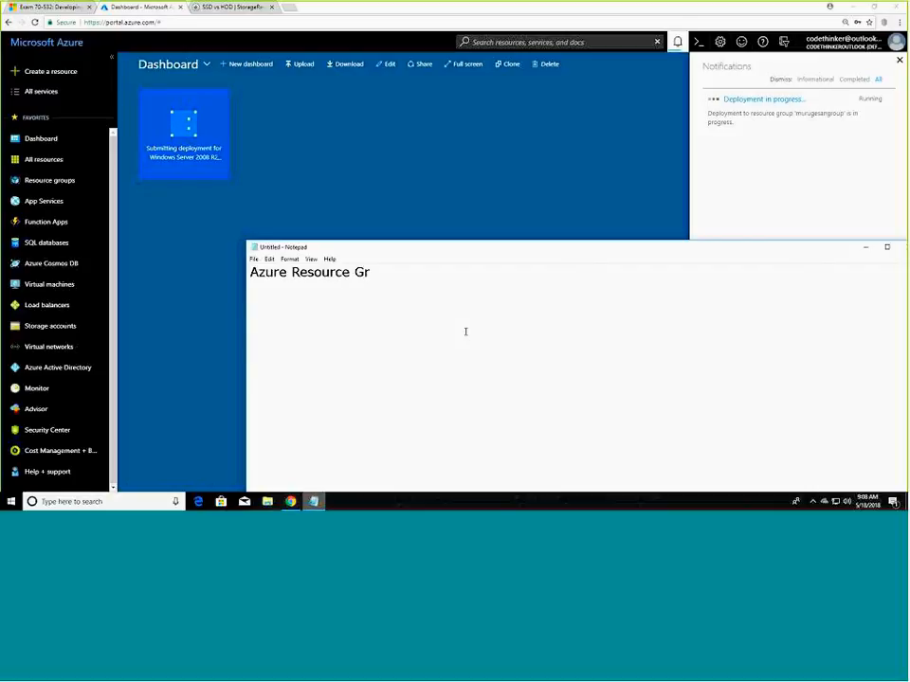
pyautogui.write('oup')
pyautogui.press('Return')
pyautogui.write('Workload')
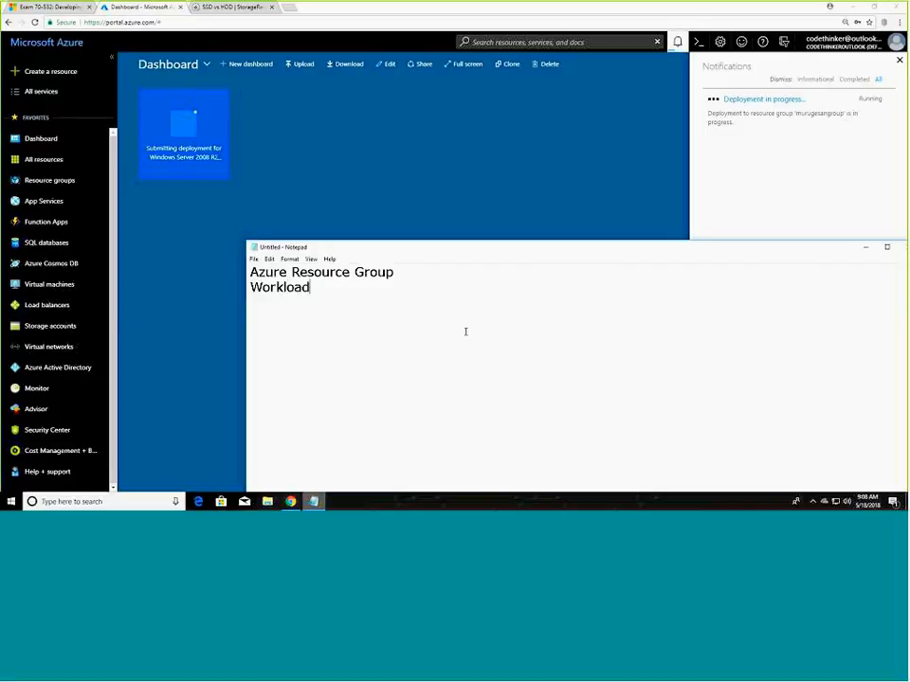
pyautogui.press('Return')
pyautogui.write('Virtuam')
pyautogui.press('BackSpace')
pyautogui.write('l Machine')
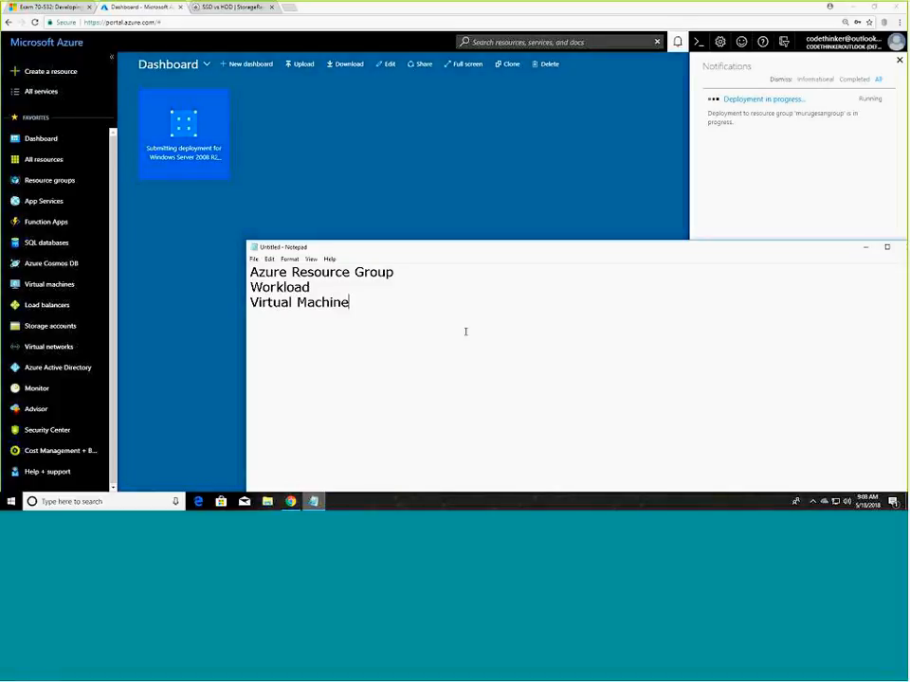
pyautogui.write(' Configuration')
pyautogui.press('Return')
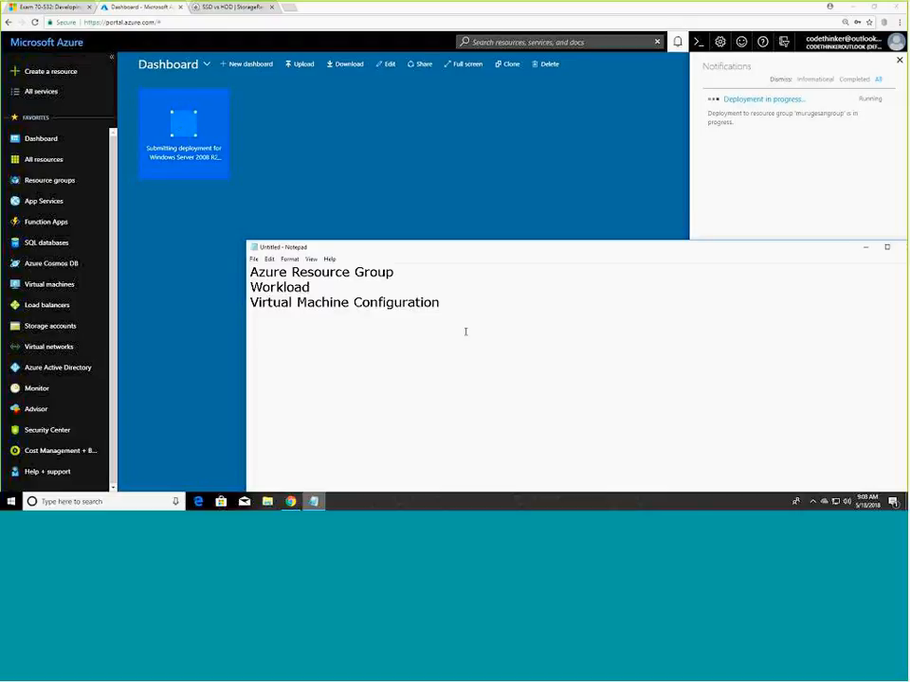
pyautogui.hotkey('ctrl', 'Home')
pyautogui.press('Return')
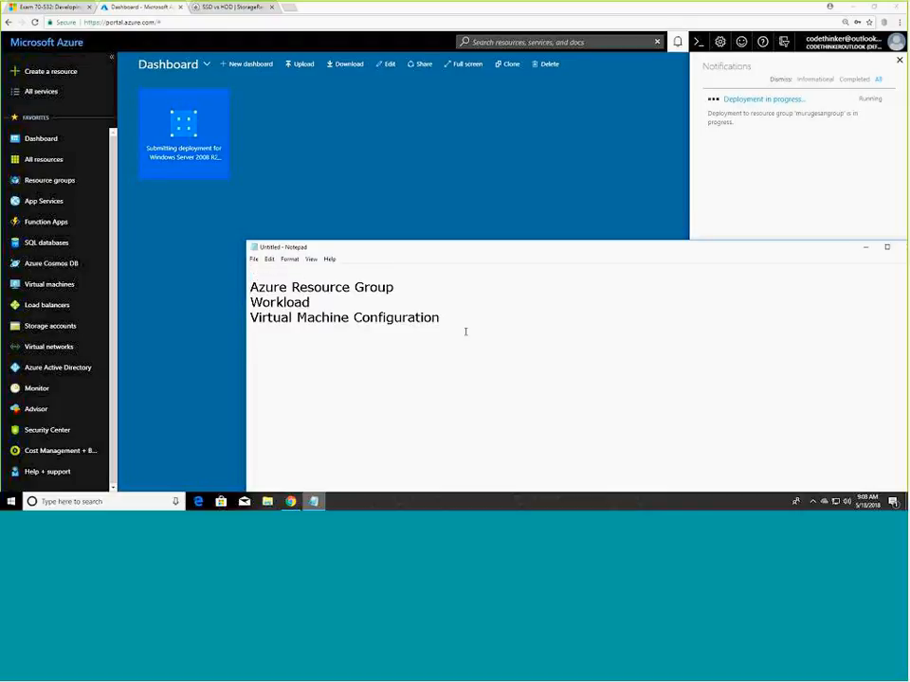
pyautogui.press('BackSpace')
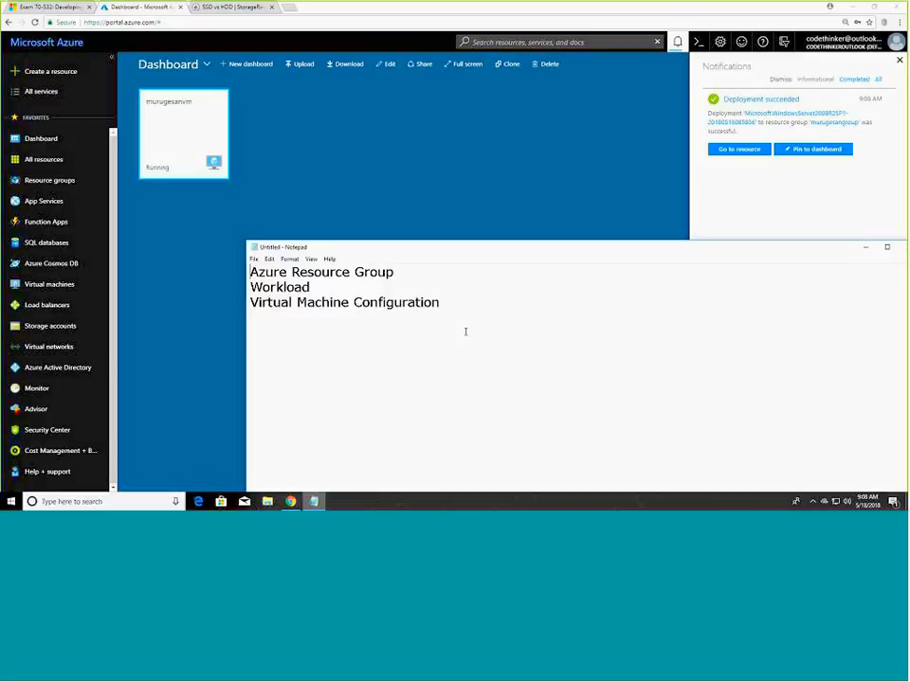
# Open the newly deployed virtual machine's overview, minimizing Notepad and closing the notifications.
pyautogui.click(740, 150)
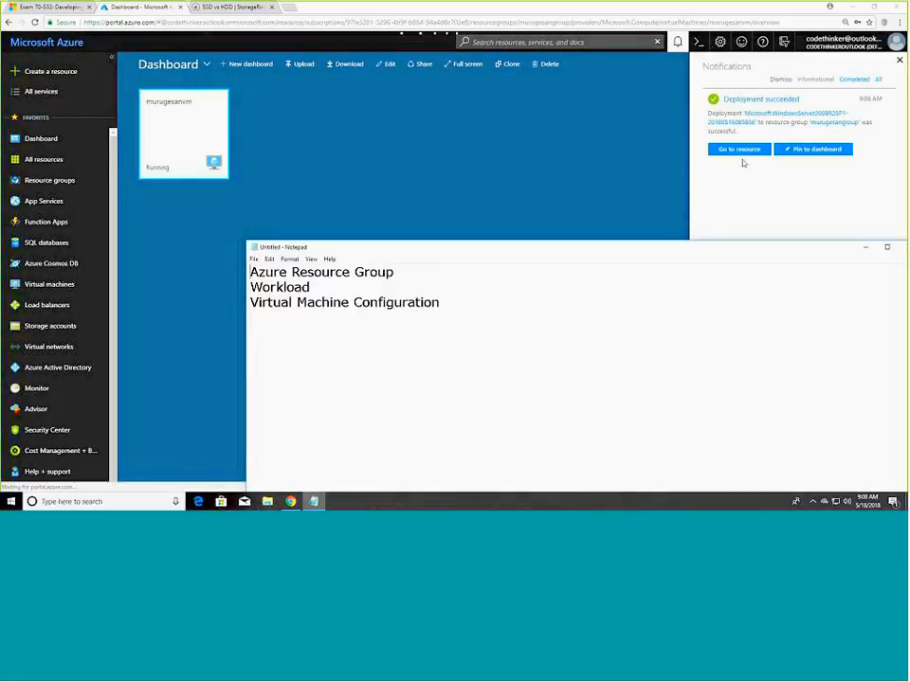
pyautogui.click(865, 249)
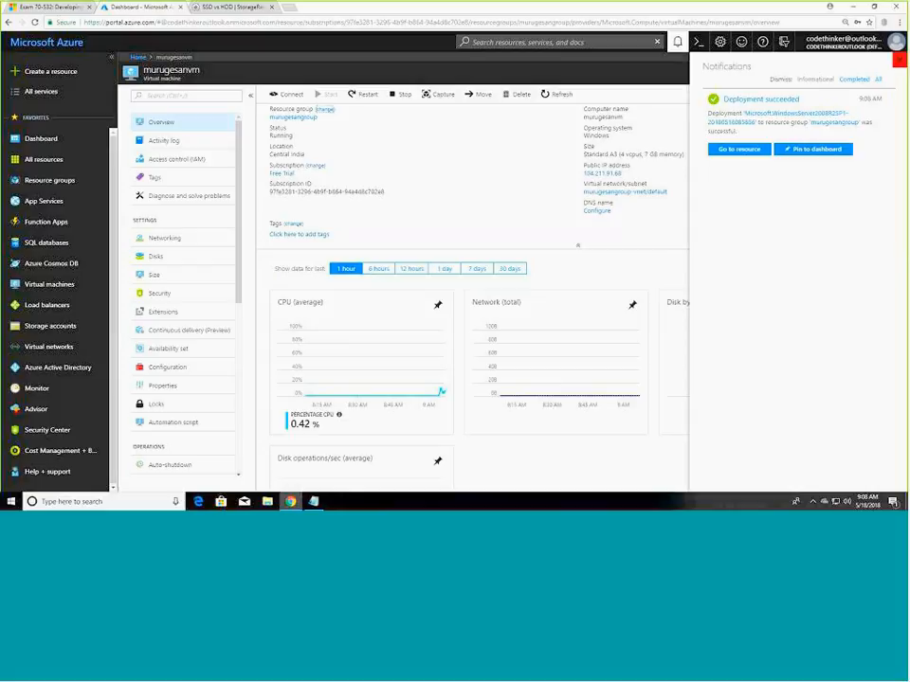
pyautogui.click(899, 61)
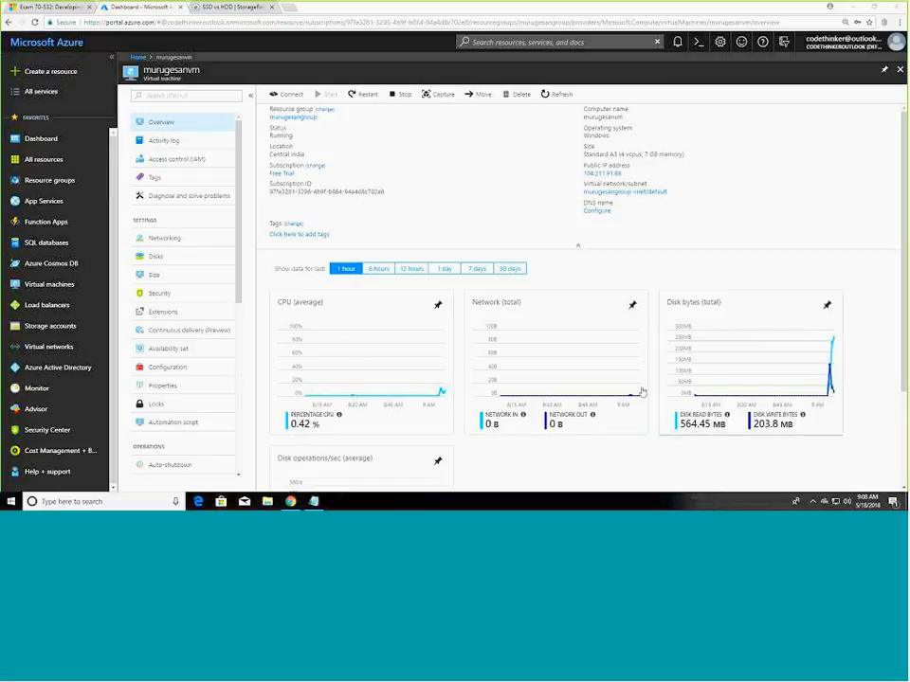
# Review the virtual machine's CPU, network and disk charts and its settings list, and open its disks.
pyautogui.scroll(-1, 307, 260)
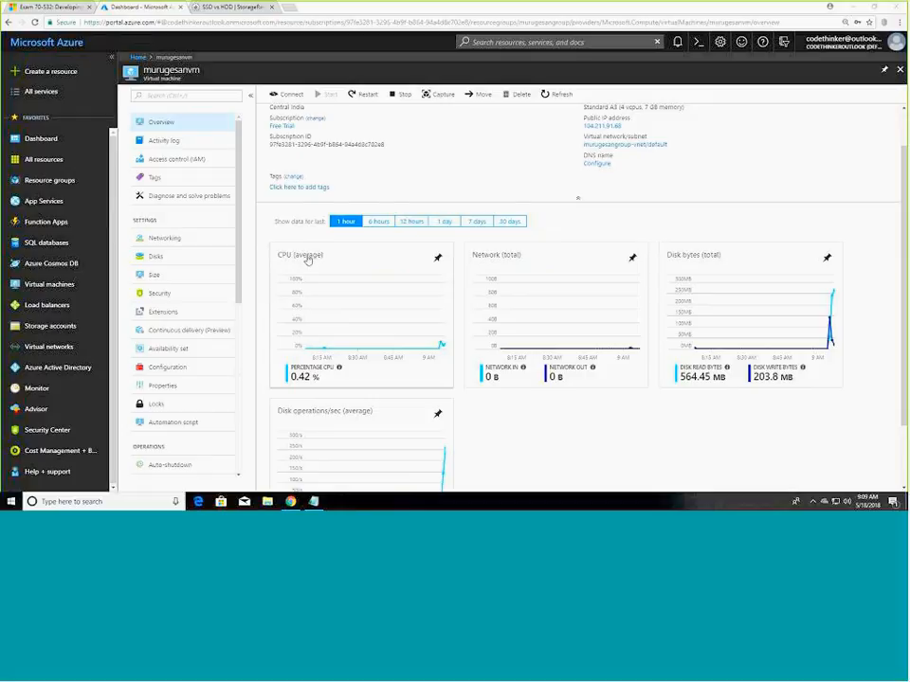
pyautogui.scroll(-2, 307, 259)
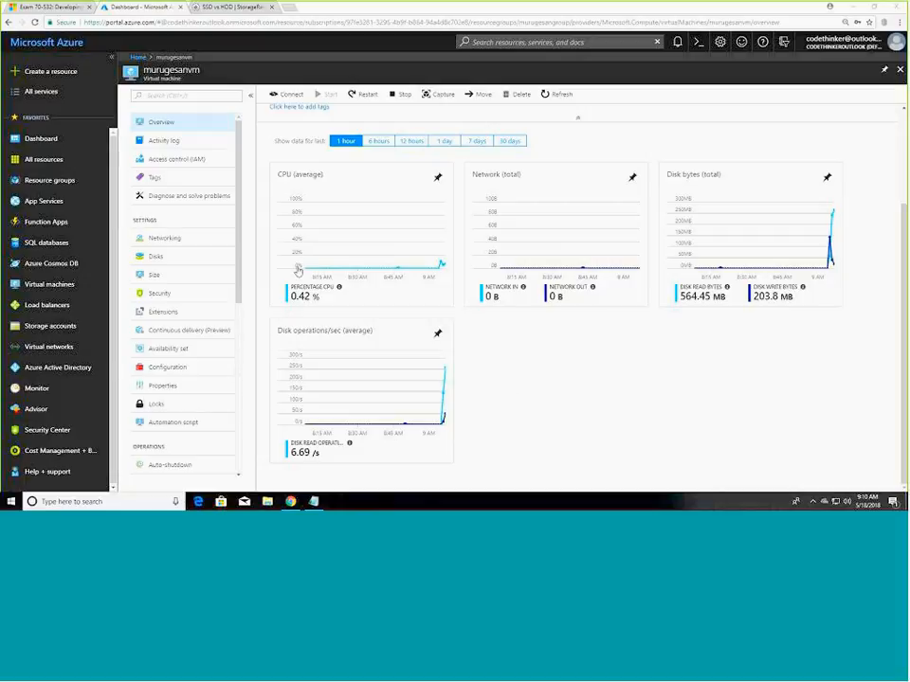
pyautogui.scroll(-6, 237, 215)
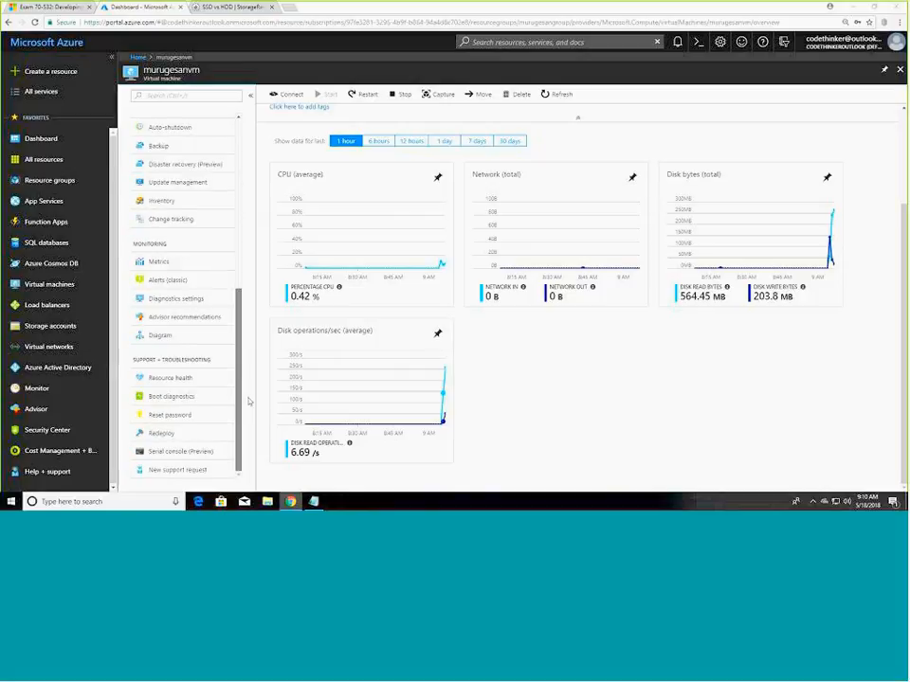
pyautogui.scroll(6, 237, 201)
pyautogui.scroll(-1, 204, 229)
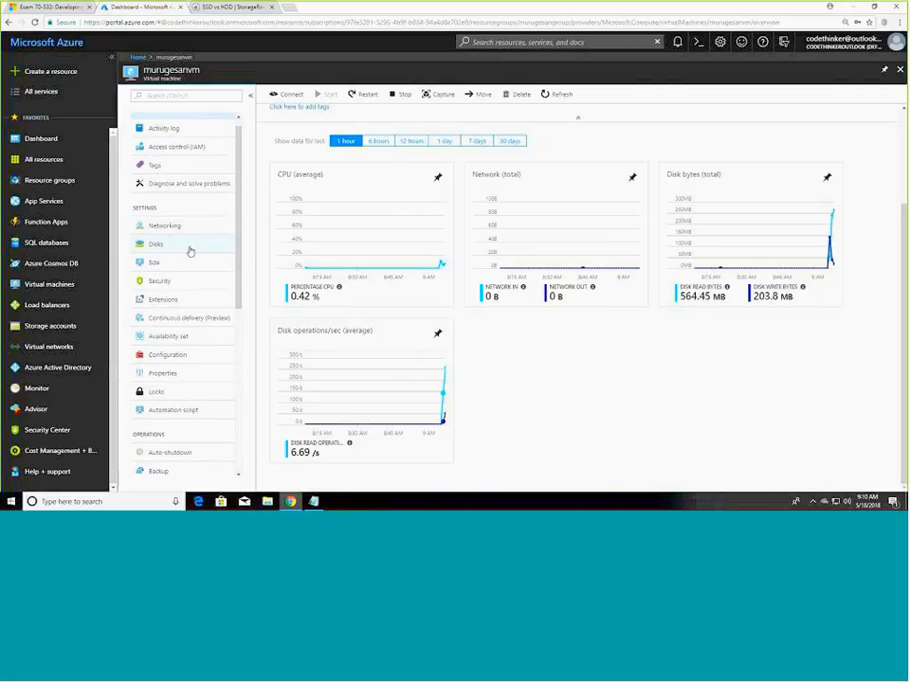
pyautogui.click(189, 251)
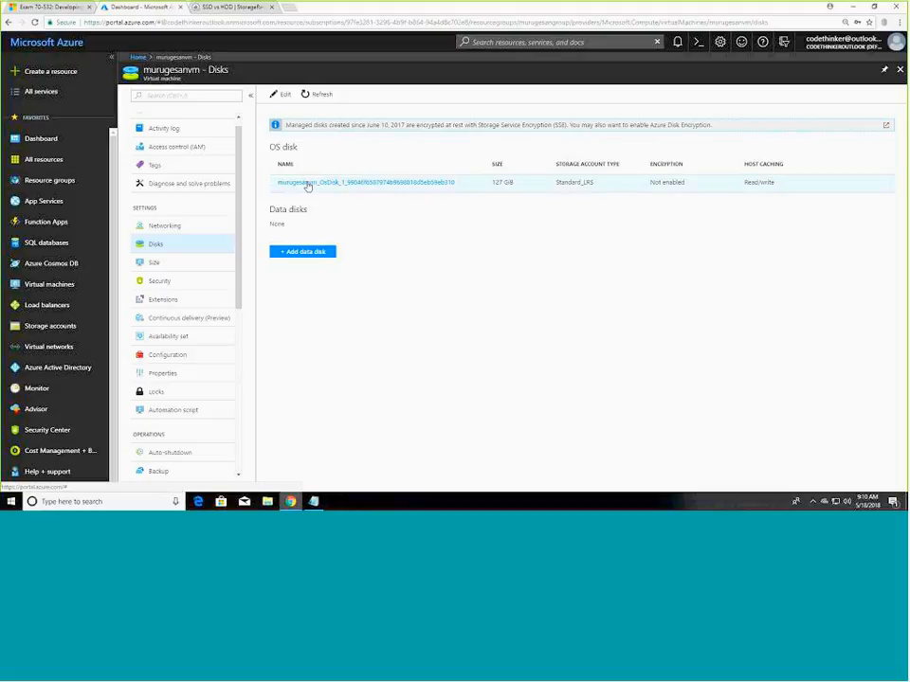
# Add the line "VM Templates" below the Notepad notes and return to the virtual machine's disks.
pyautogui.click(314, 501)
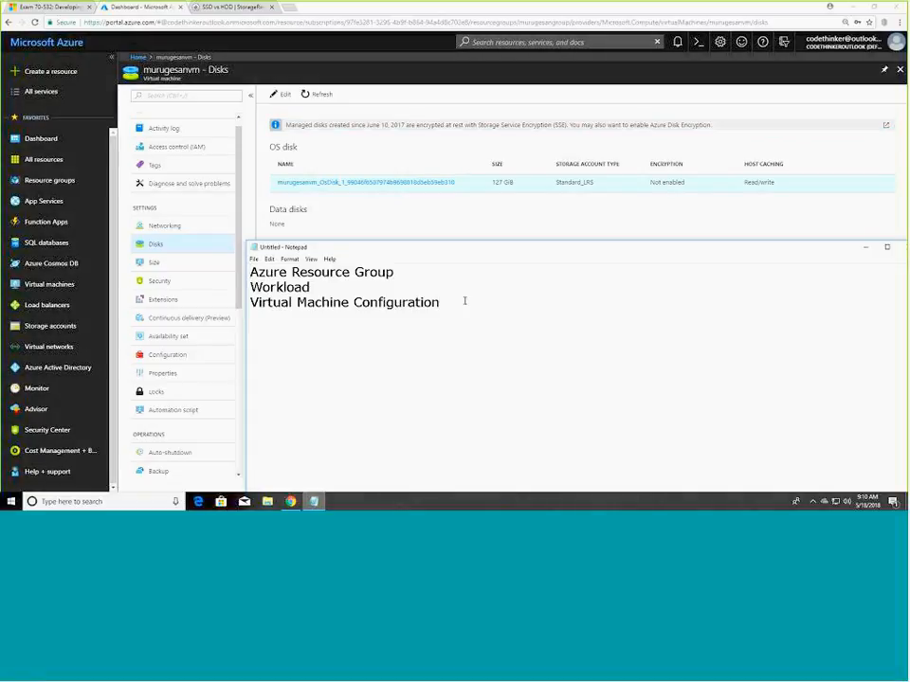
pyautogui.press('Return')
pyautogui.write('VM')
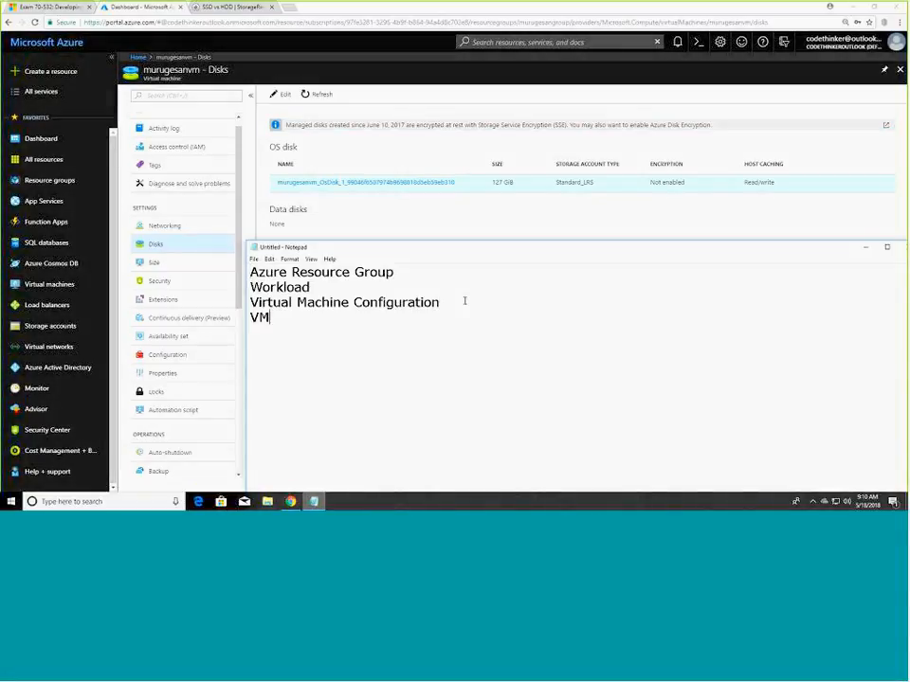
pyautogui.write(' Templates')
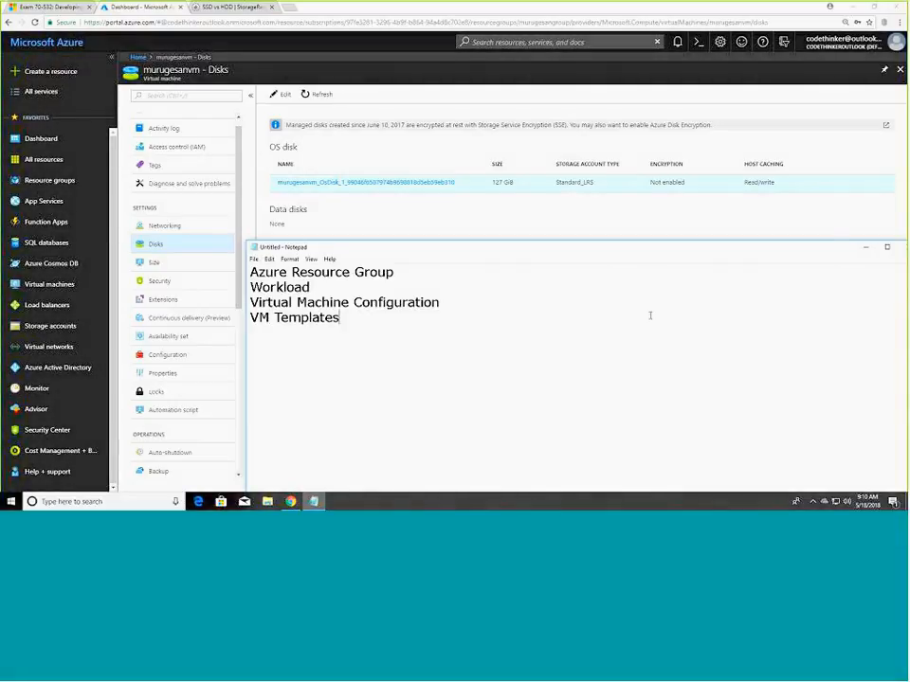
pyautogui.click(868, 249)
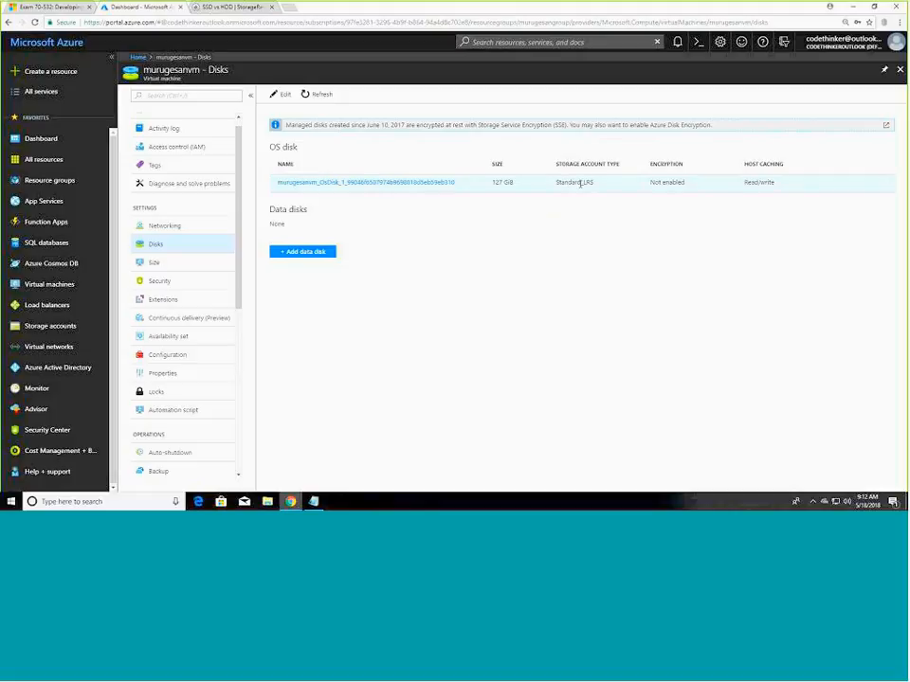
# Examine the LRS part of the OS disk's storage account type and the virtual machine's extensions.
pyautogui.moveTo(582, 183); pyautogui.dragTo(594, 184)
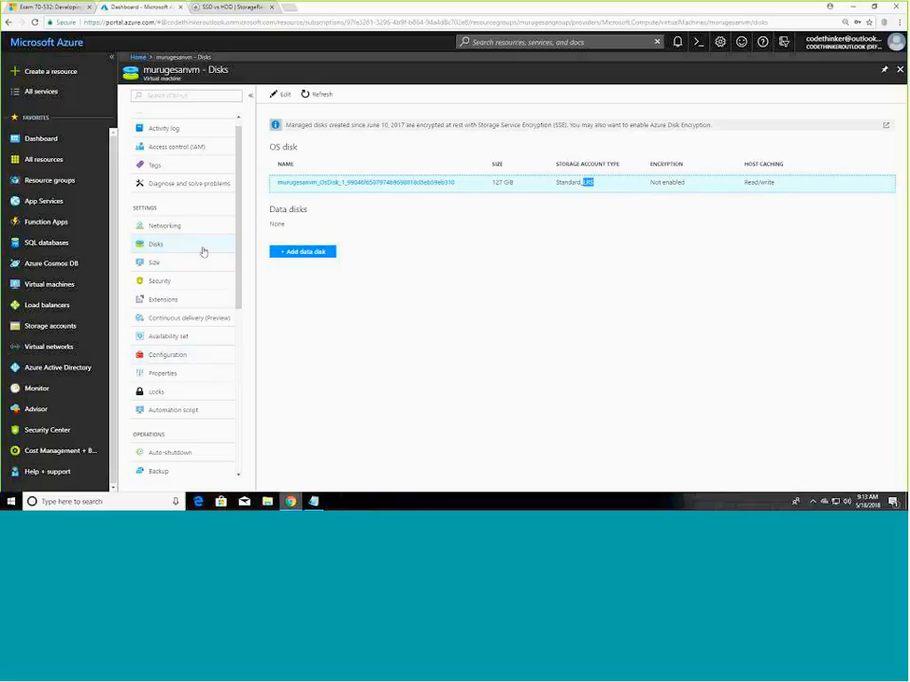
pyautogui.click(180, 300)
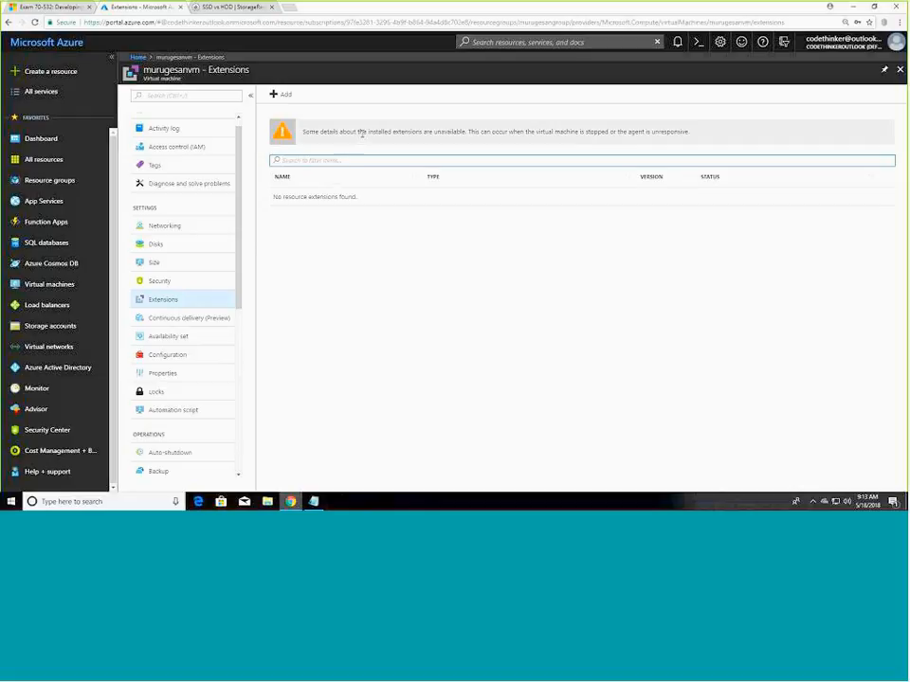
pyautogui.moveTo(363, 133); pyautogui.dragTo(694, 177)
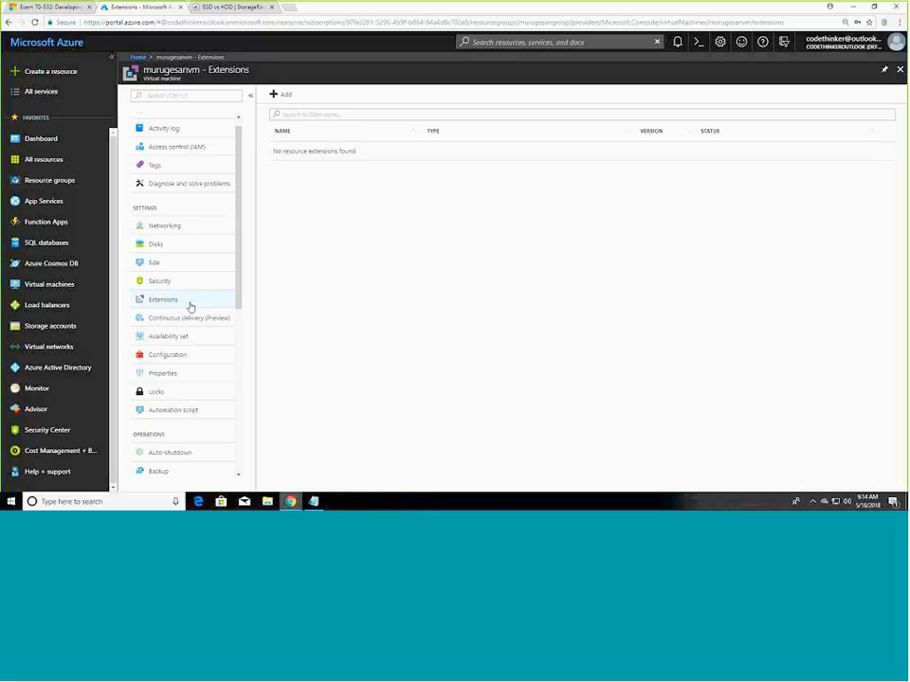
# Examine the virtual machine's locks and disks, view the lock types offered for a new lock, and cancel adding it.
pyautogui.click(201, 392)
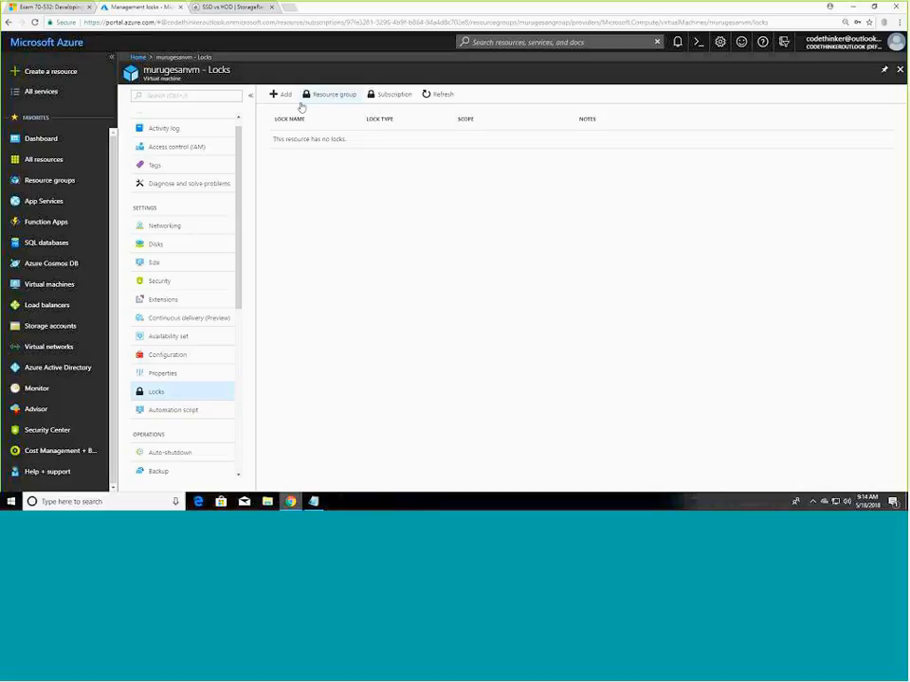
pyautogui.click(151, 246)
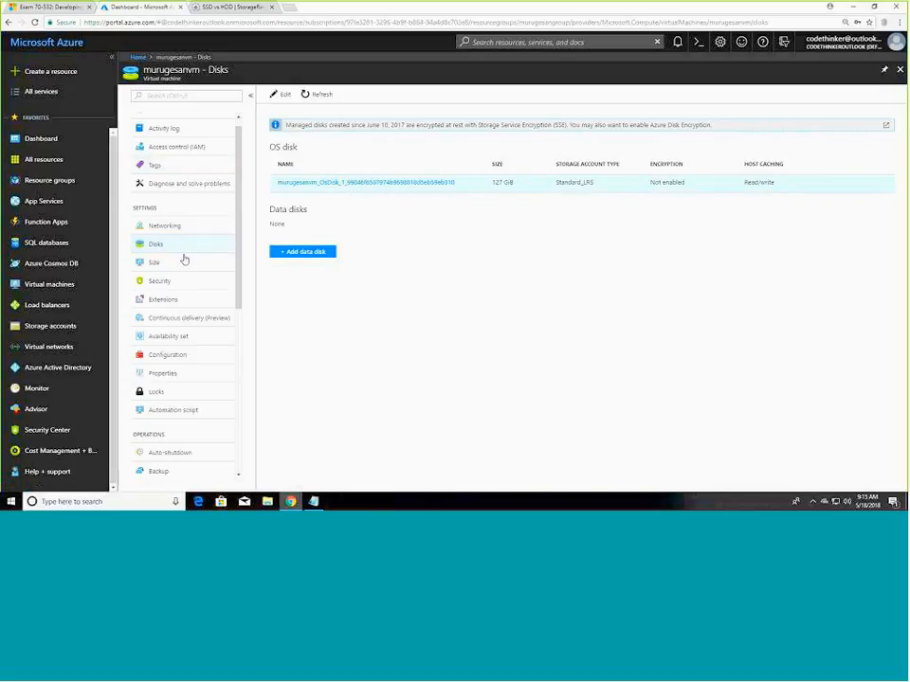
pyautogui.click(165, 393)
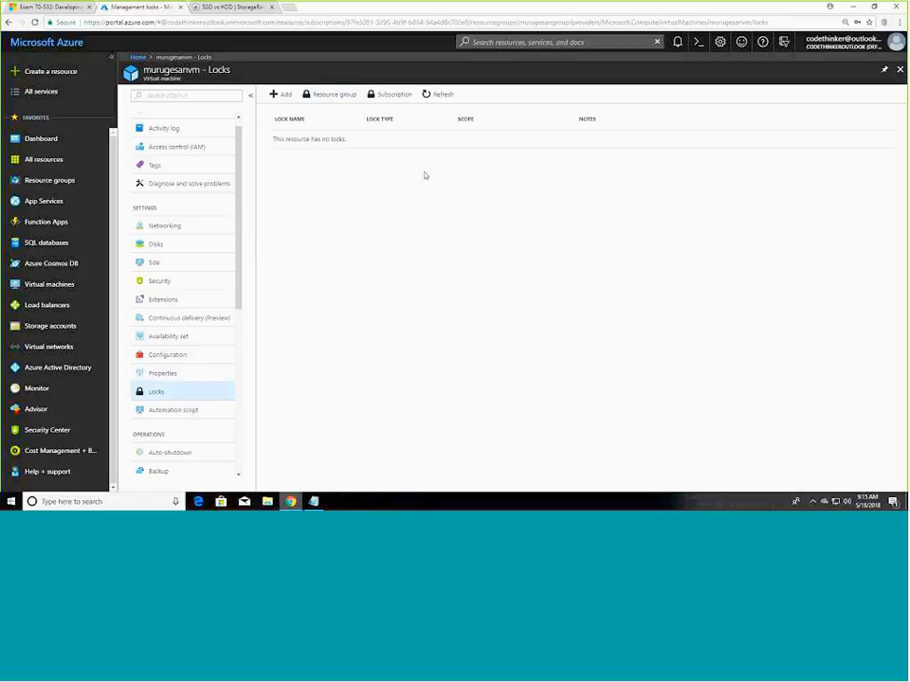
pyautogui.click(286, 100)
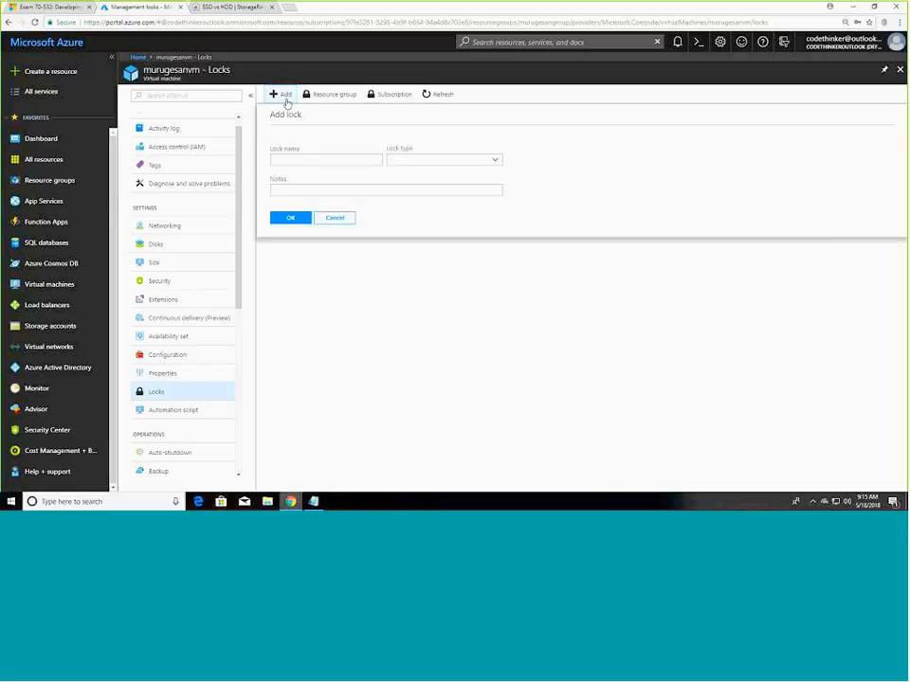
pyautogui.click(495, 160)
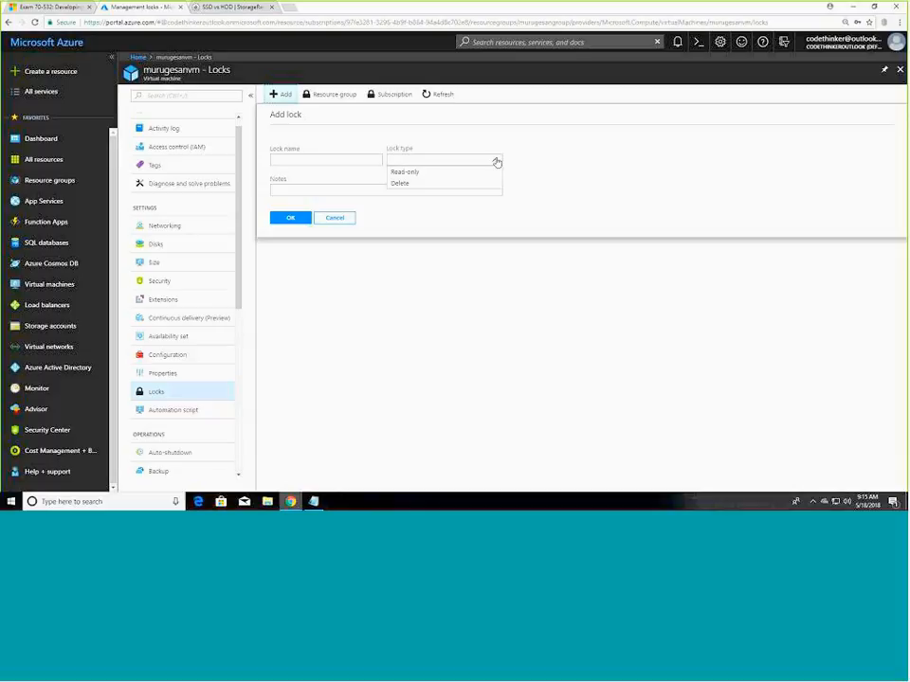
pyautogui.click(331, 225)
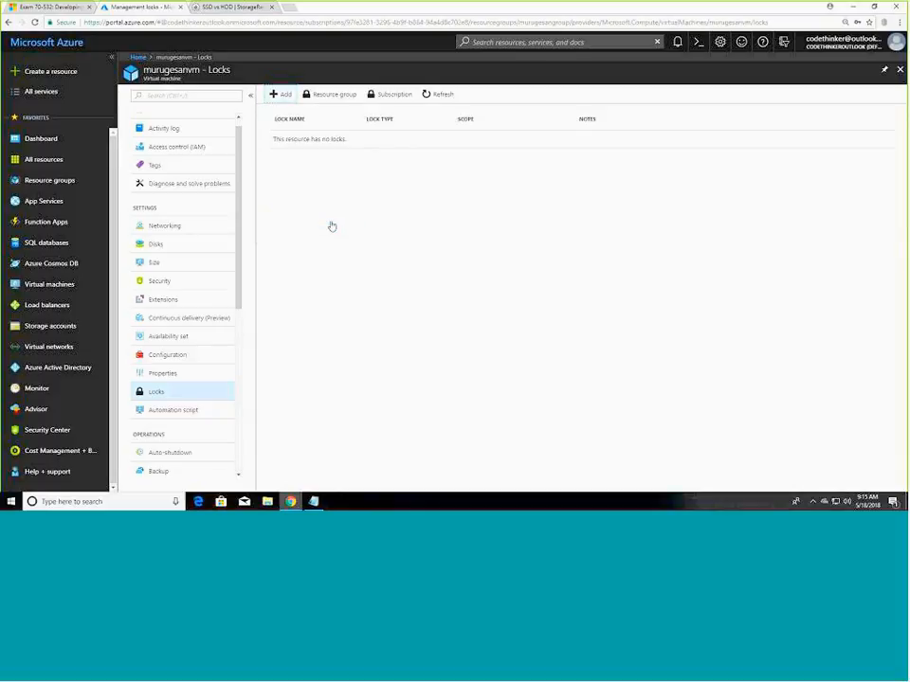
# Open the virtual machine's automation script and widen the template's resource tree.
pyautogui.scroll(-4, 199, 266)
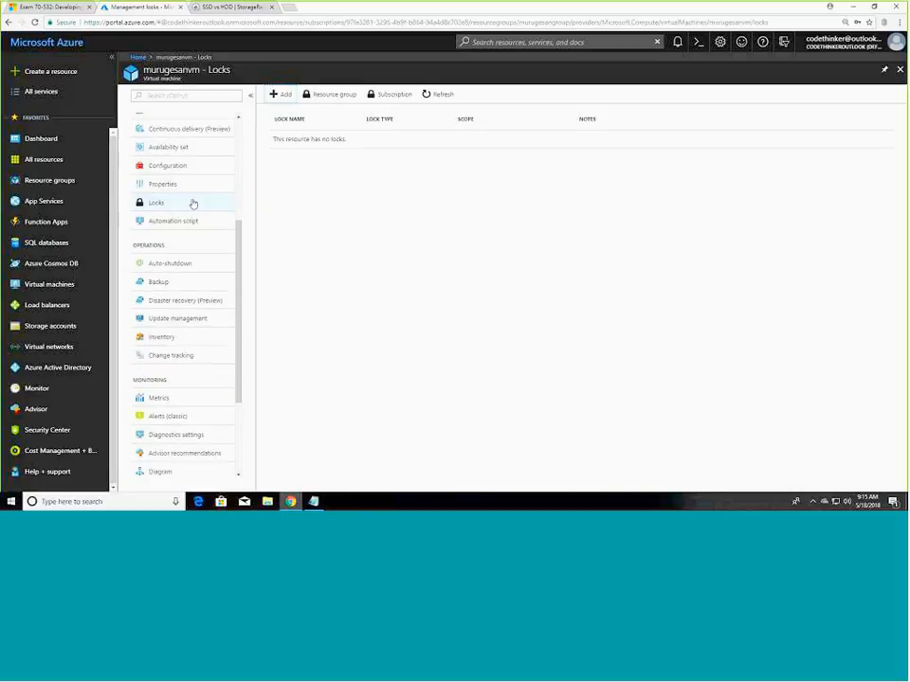
pyautogui.click(186, 222)
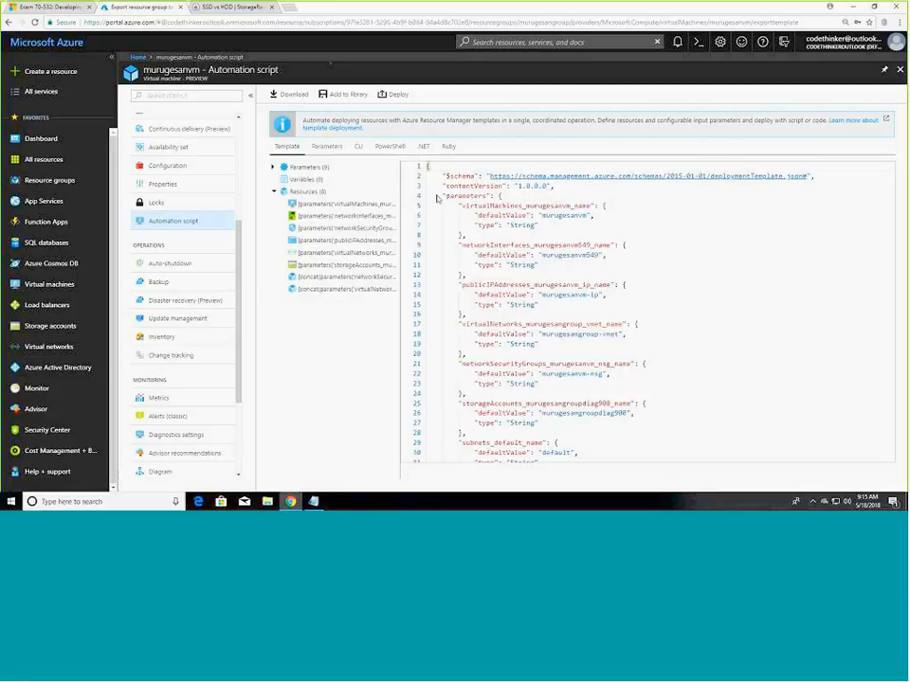
pyautogui.moveTo(400, 197); pyautogui.dragTo(435, 195)
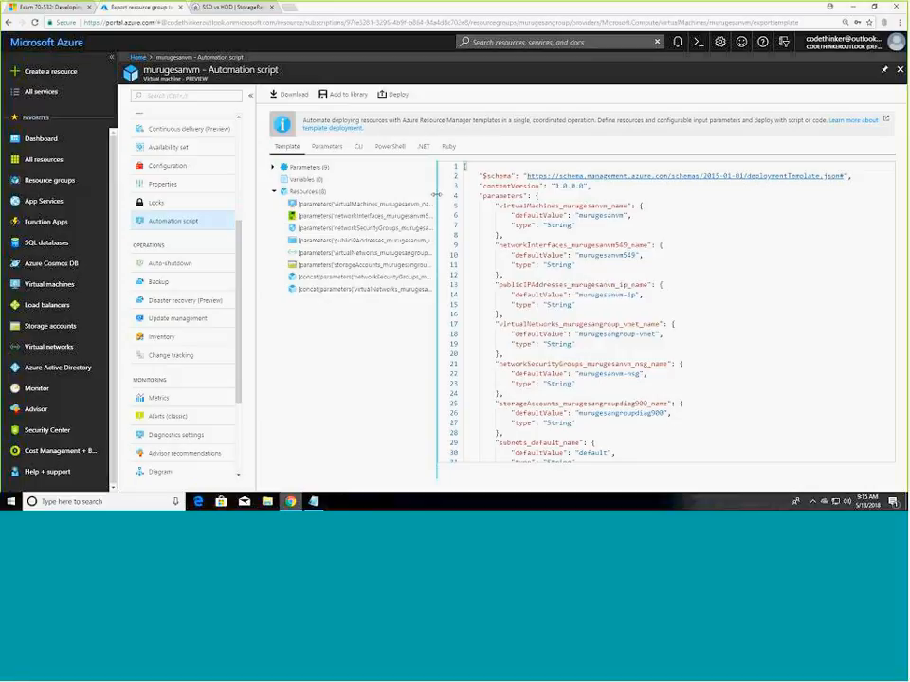
# Highlight the word "Terraform" in the Exam 70-532 skills list and return to the automation script.
pyautogui.click(62, 9)
pyautogui.doubleClick(440, 310)
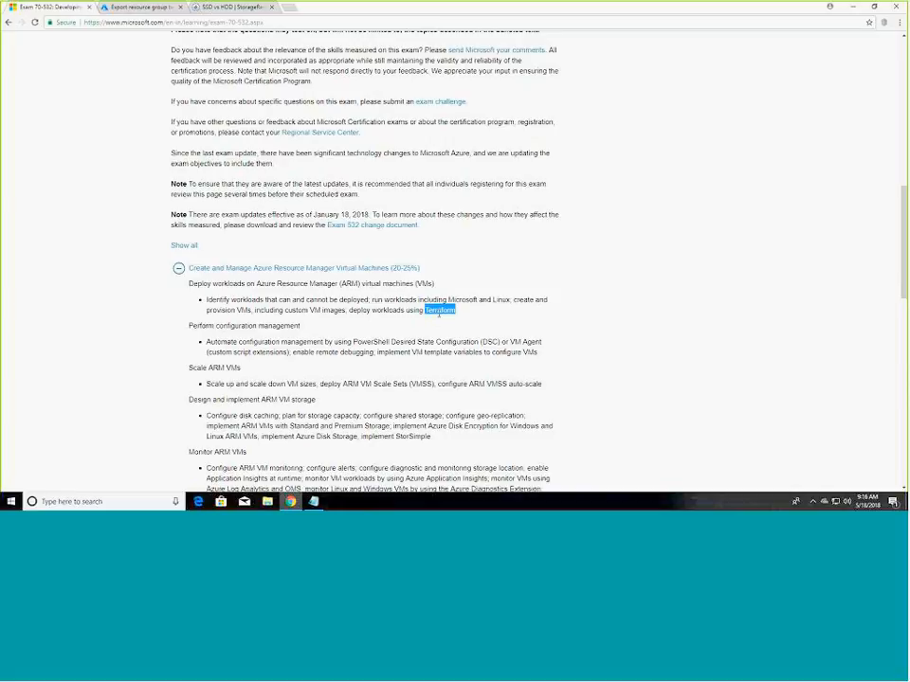
pyautogui.click(119, 7)
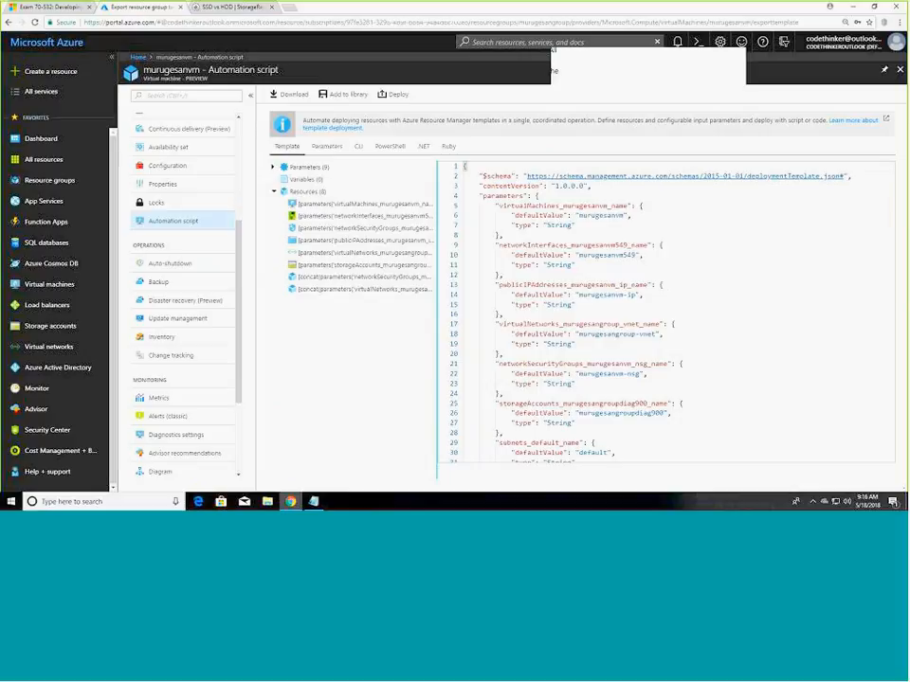
# Examine the template's parameters and the start of its virtual machine resource, highlighting the OS disk name and the Microsoft.Compute/virtualMachines type.
pyautogui.doubleClick(600, 255)
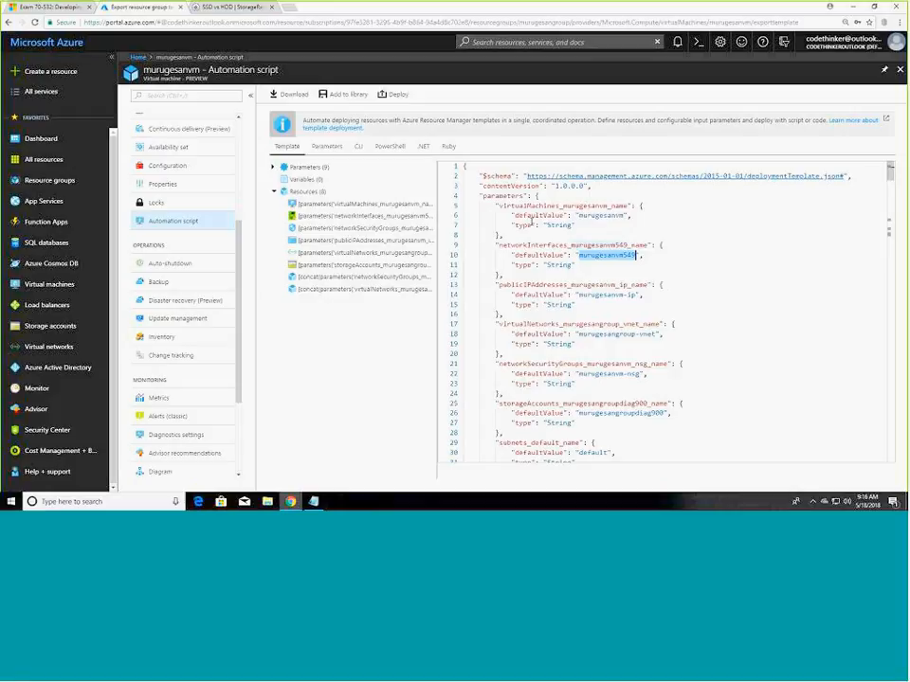
pyautogui.scroll(-6, 616, 323)
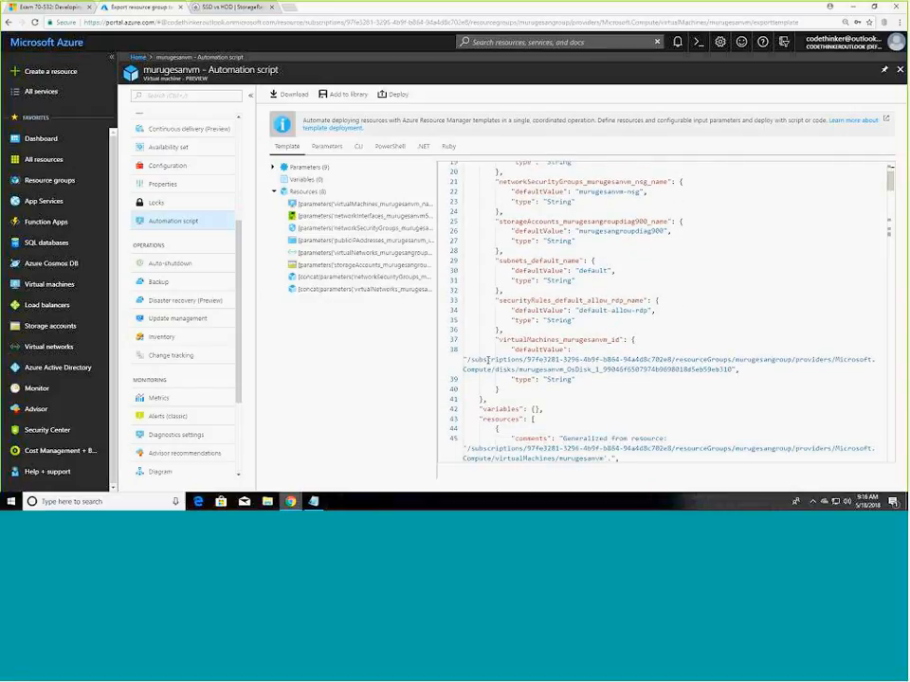
pyautogui.doubleClick(493, 360)
pyautogui.doubleClick(630, 368)
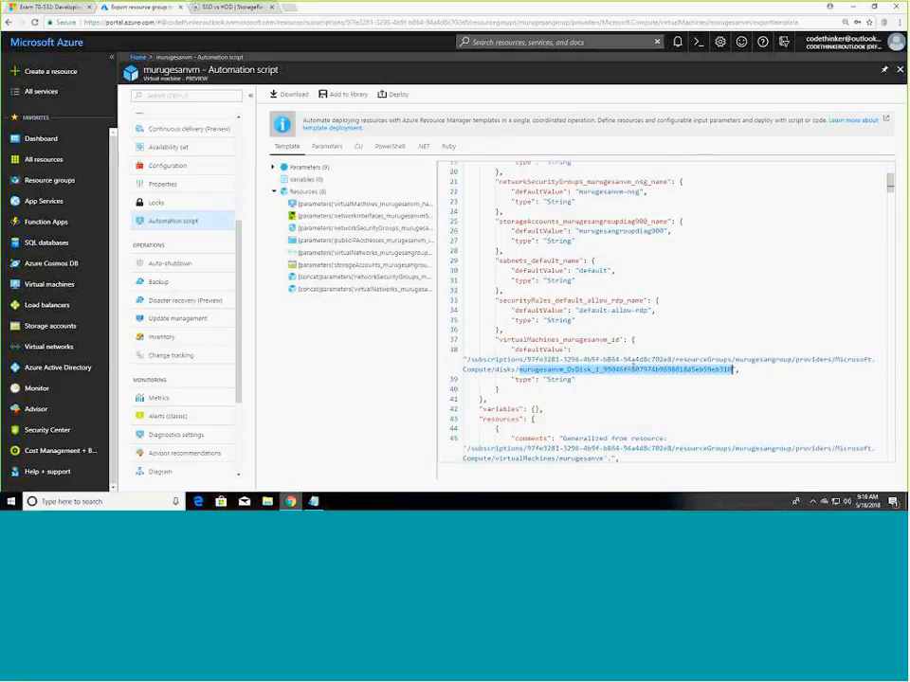
pyautogui.scroll(-2, 664, 379)
pyautogui.doubleClick(619, 386)
pyautogui.scroll(-4, 682, 355)
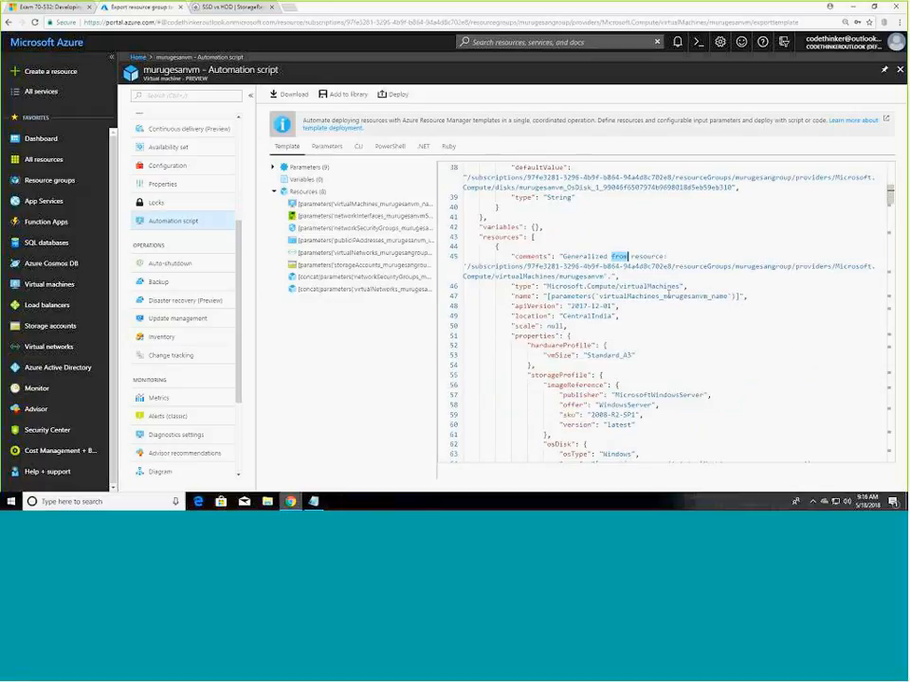
pyautogui.moveTo(512, 287); pyautogui.dragTo(702, 287)
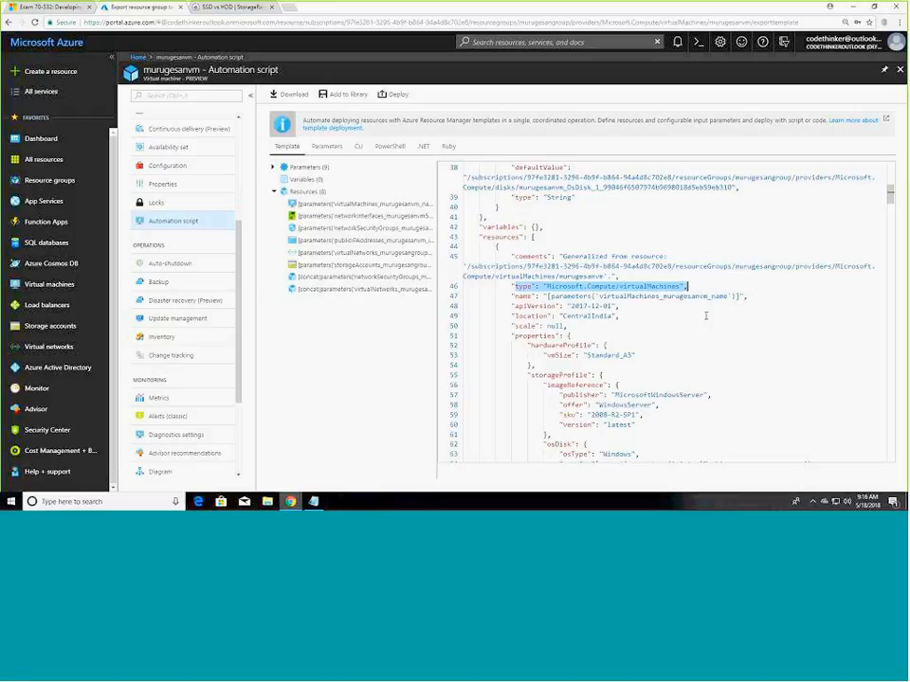
# Review the template's storage, OS, network and diagnostics profiles, the network interface resource and its dependencies.
pyautogui.scroll(-1, 653, 324)
pyautogui.scroll(-3, 653, 324)
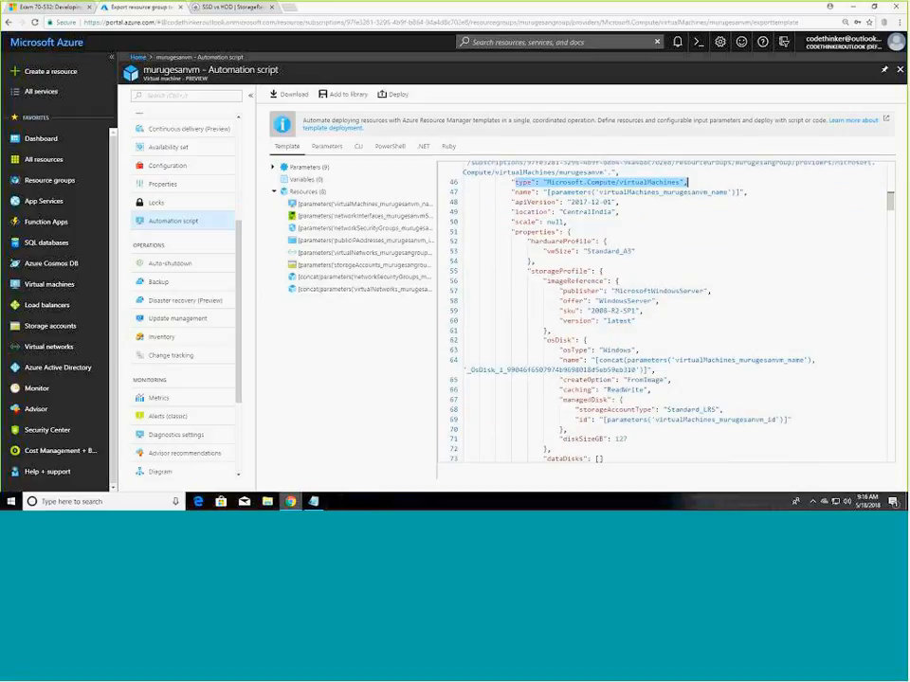
pyautogui.scroll(-2, 660, 307)
pyautogui.scroll(-4, 783, 394)
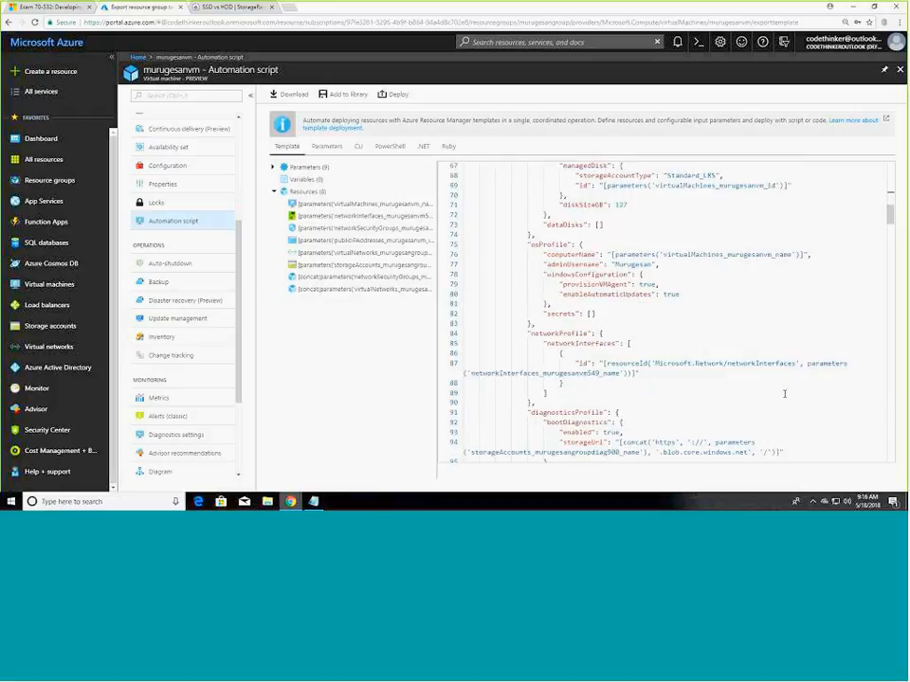
pyautogui.scroll(-4, 788, 394)
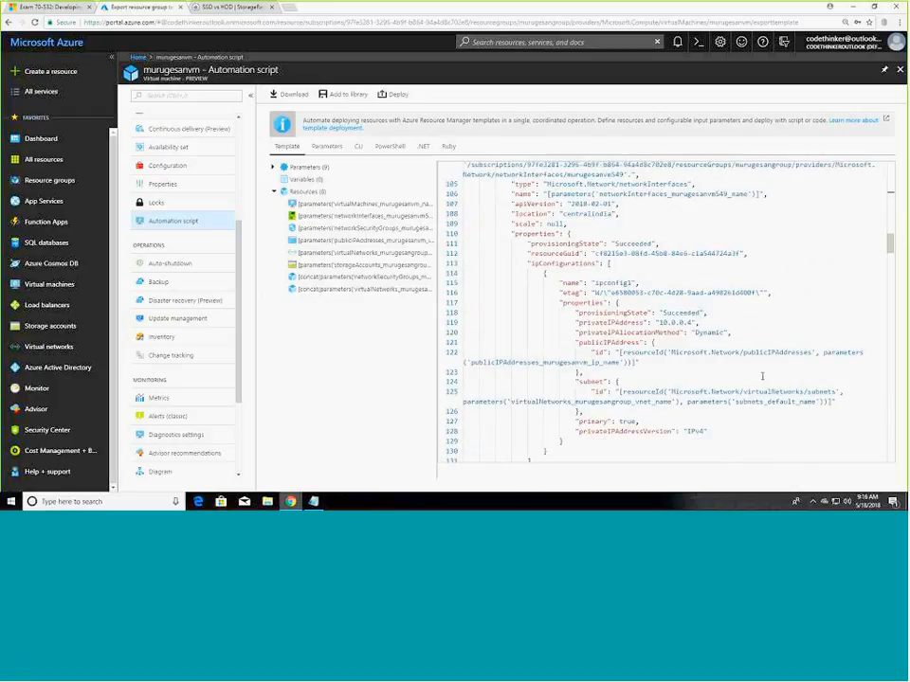
pyautogui.scroll(-2, 755, 379)
pyautogui.scroll(-4, 755, 379)
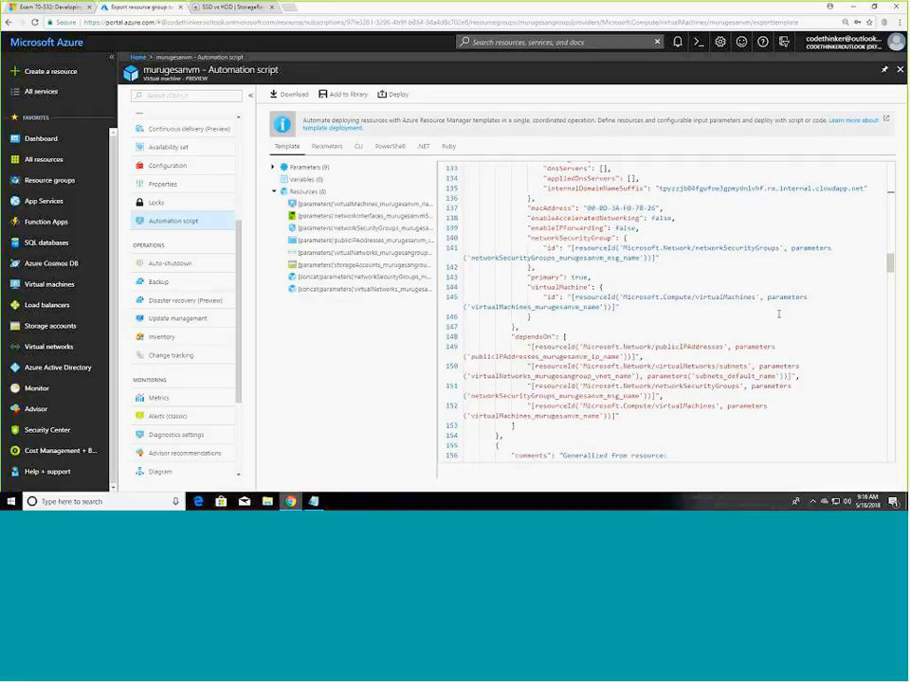
pyautogui.scroll(-3, 584, 233)
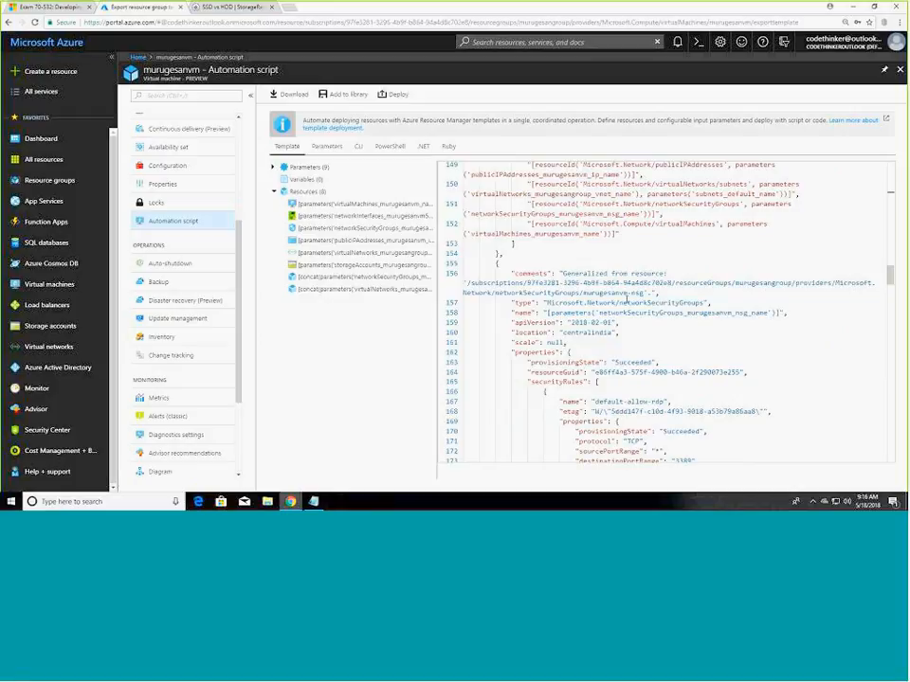
# Examine the network security group's rules in the template, highlighting provisioningState, AzureLoadBalancer and DenyAllInBound.
pyautogui.doubleClick(567, 362)
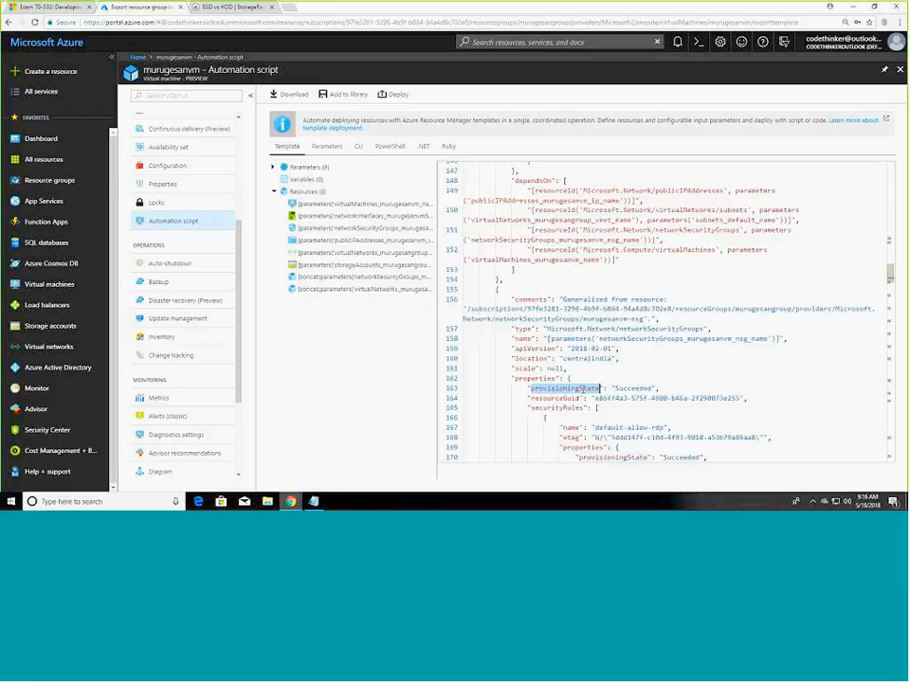
pyautogui.scroll(-5, 583, 390)
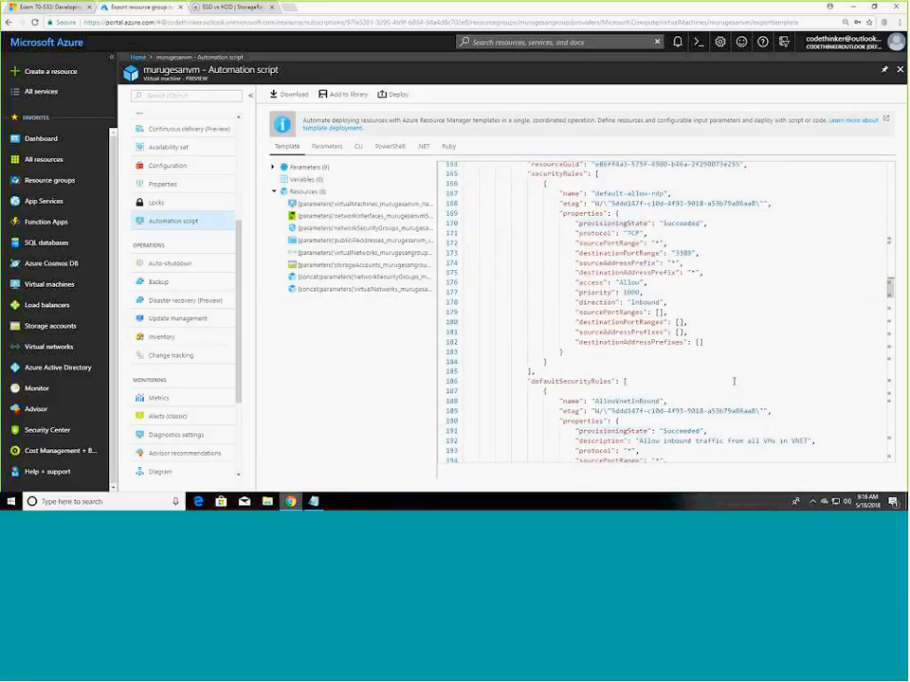
pyautogui.scroll(-5, 733, 381)
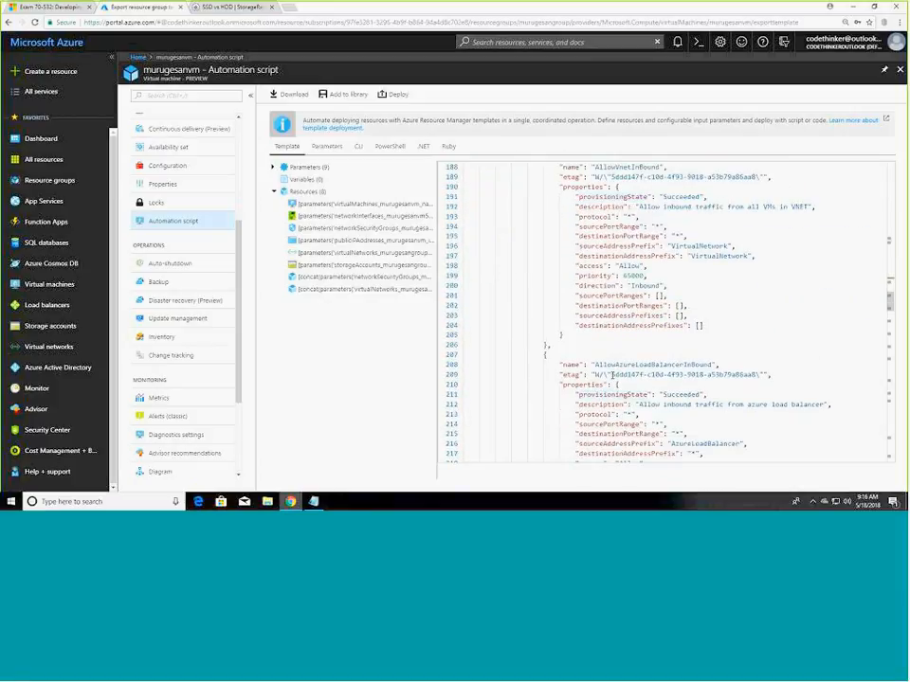
pyautogui.scroll(-2, 714, 377)
pyautogui.click(688, 383)
pyautogui.doubleClick(706, 314)
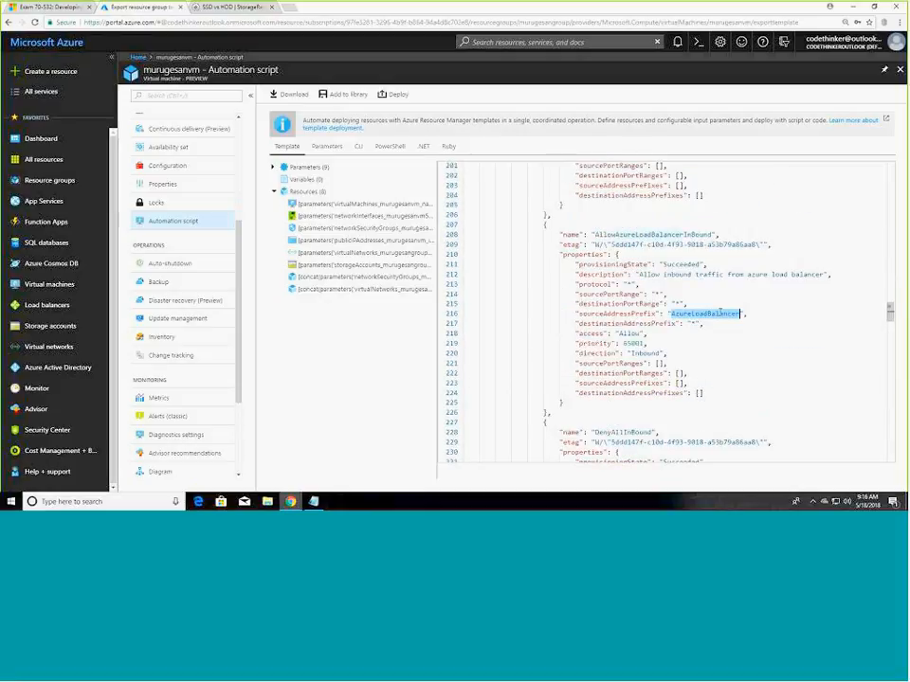
pyautogui.scroll(-3, 749, 350)
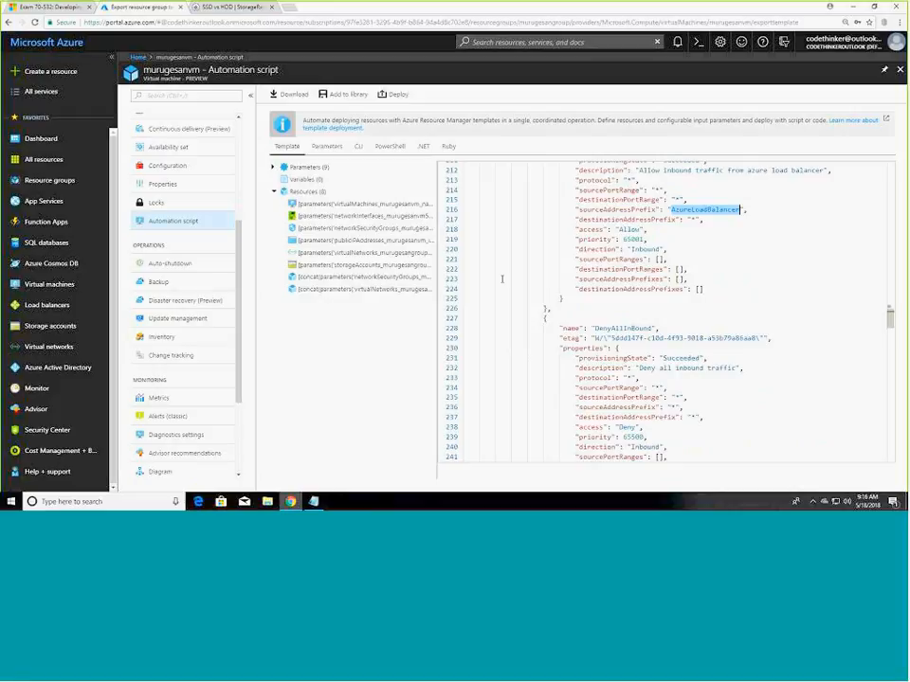
pyautogui.doubleClick(645, 329)
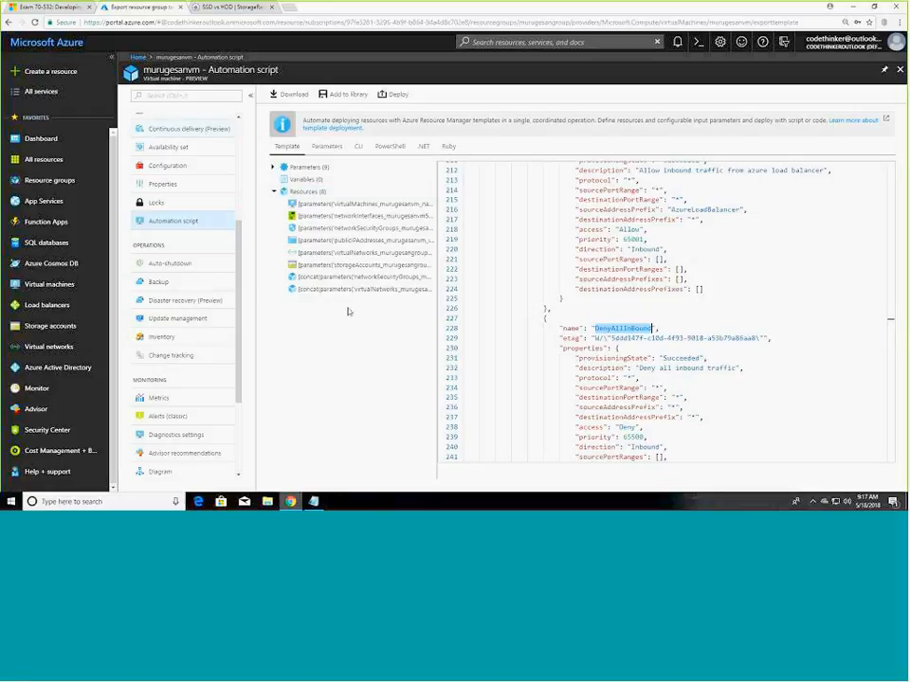
# Examine the virtual machine's auto-shutdown settings and backup retention policy, and return to its overview without enabling backup.
pyautogui.click(197, 268)
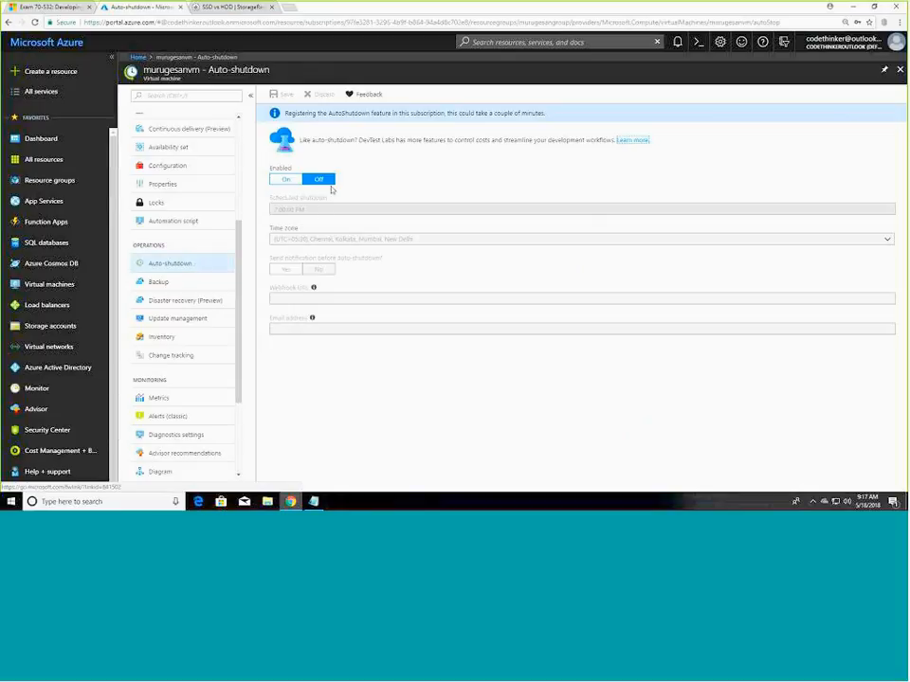
pyautogui.click(185, 289)
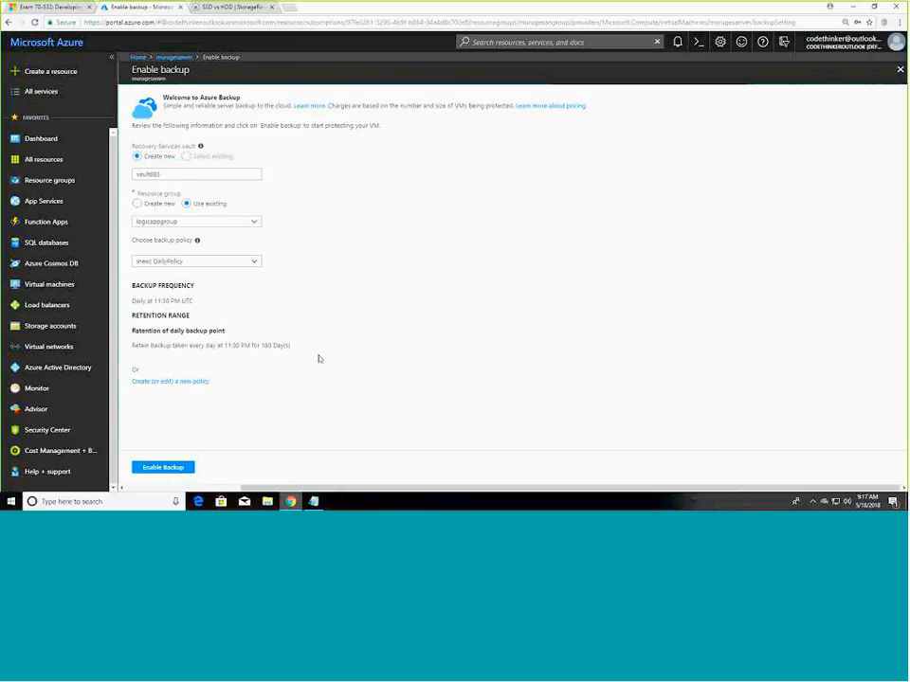
pyautogui.tripleClick(254, 344)
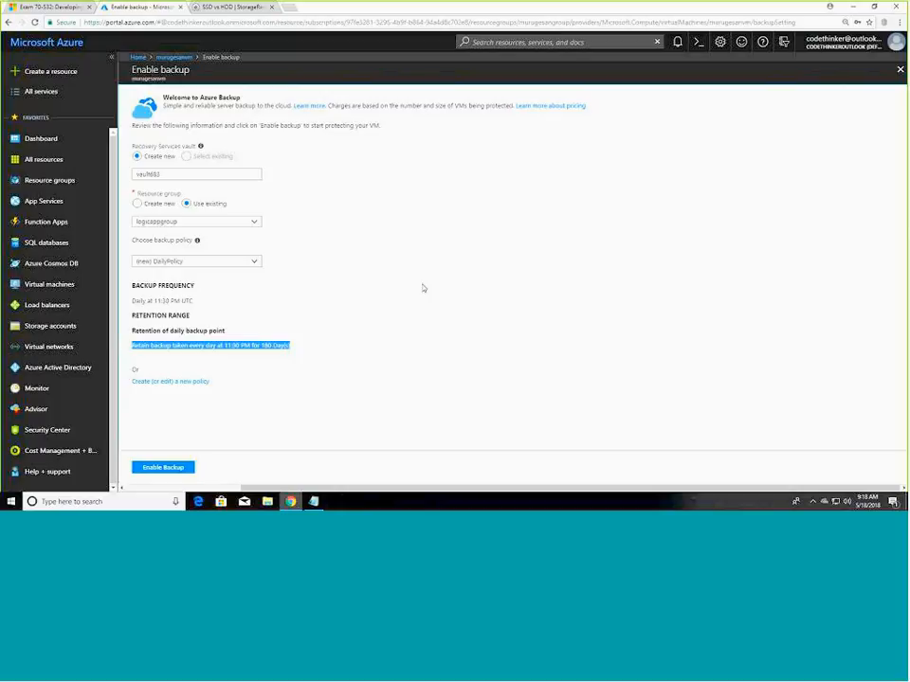
pyautogui.click(900, 70)
pyautogui.scroll(-2, 237, 267)
pyautogui.scroll(5, 238, 267)
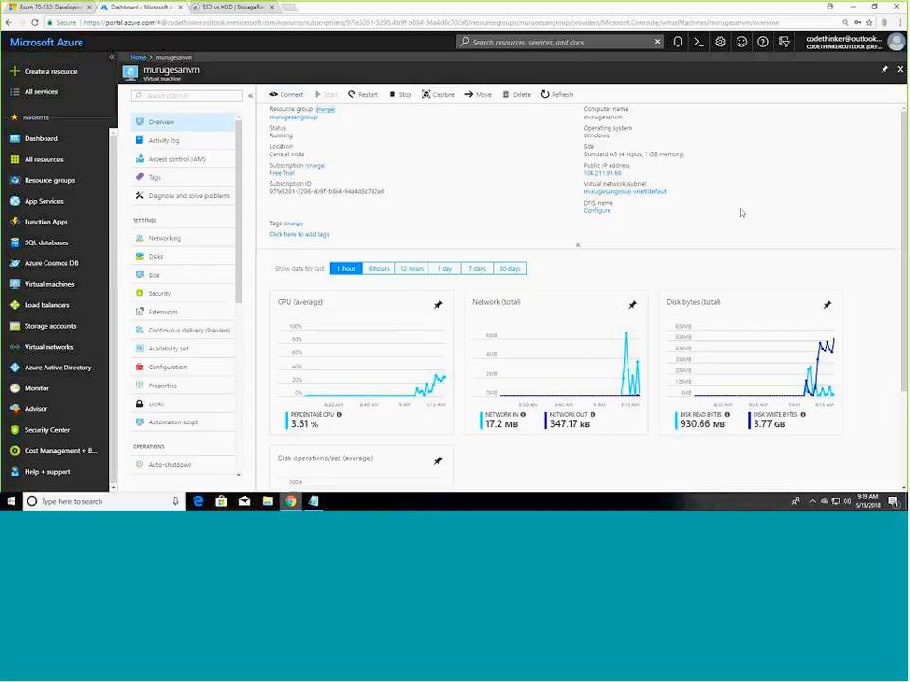
# Download the virtual machine's RDP file for port 3389 and start the remote desktop connection despite the unknown publisher.
pyautogui.click(288, 95)
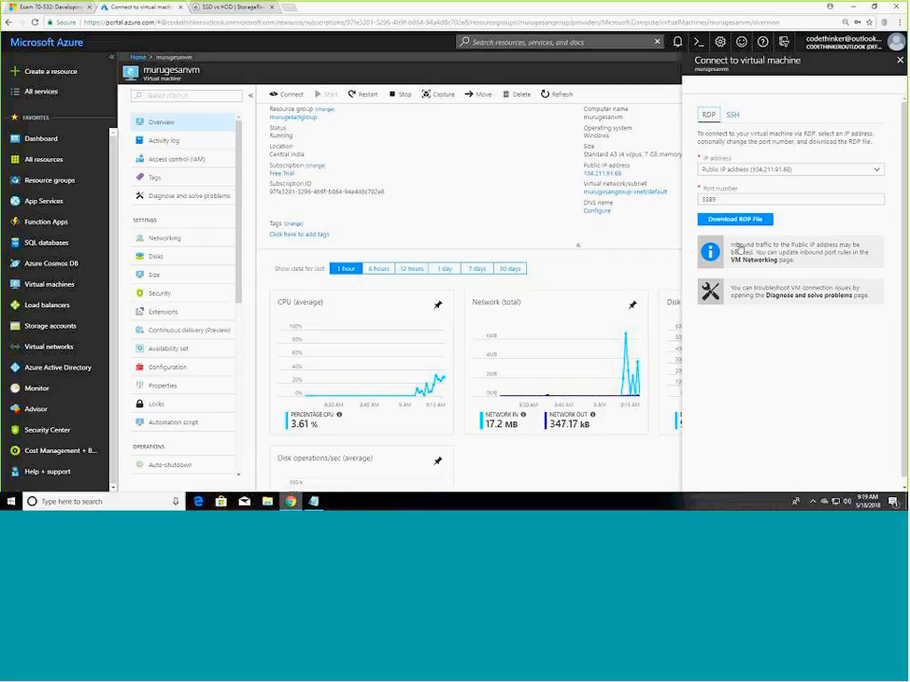
pyautogui.click(767, 221)
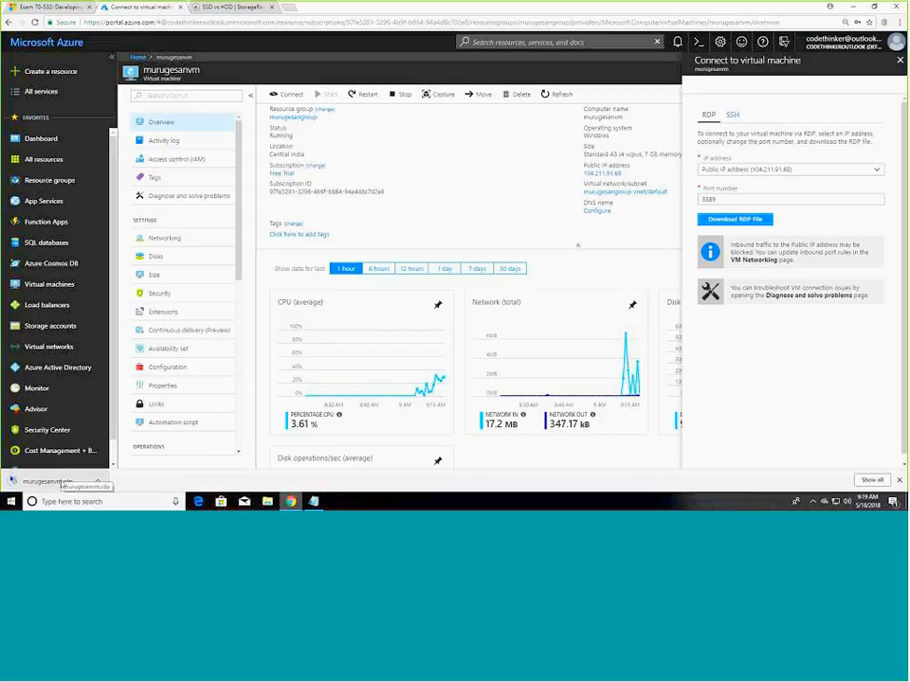
pyautogui.click(47, 481)
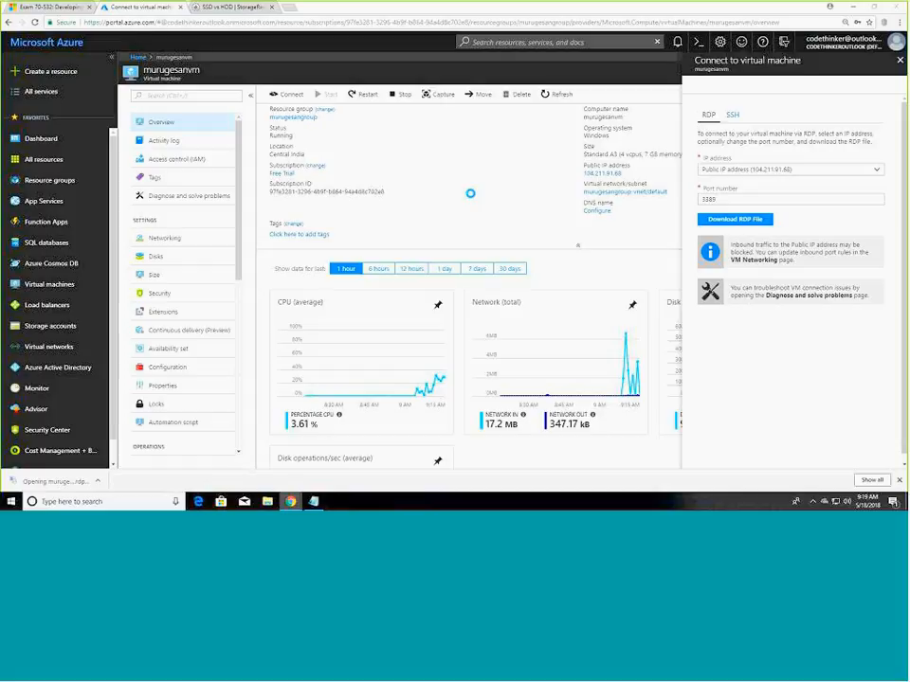
pyautogui.click(333, 285)
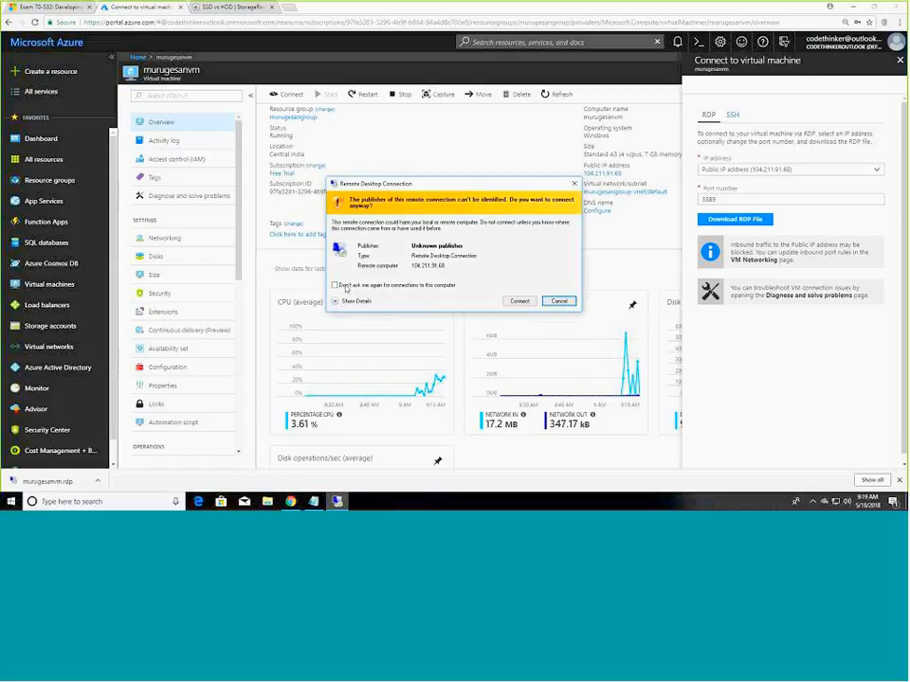
pyautogui.click(519, 302)
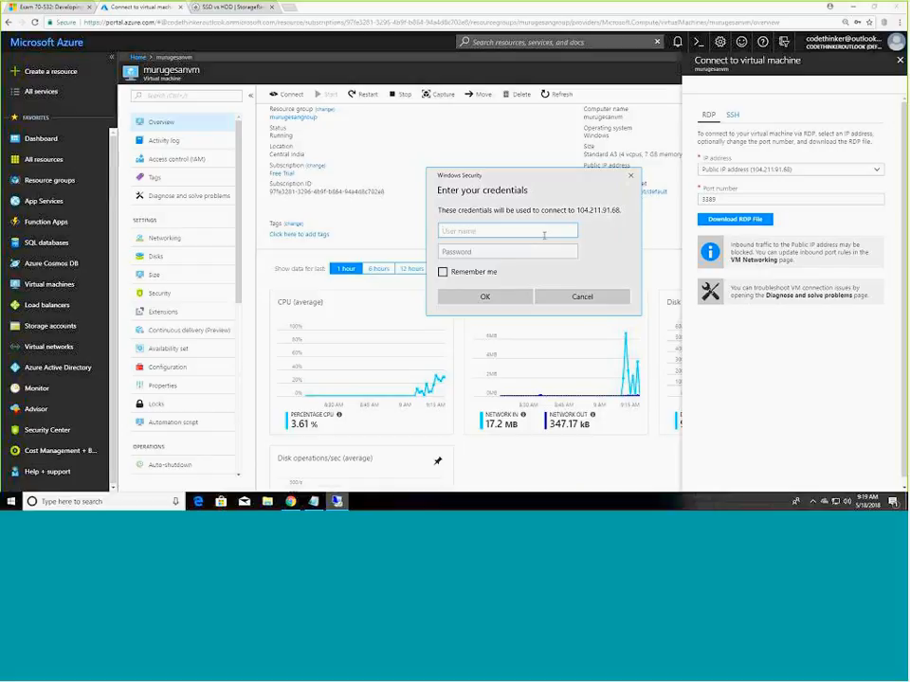
# Try to sign in to the virtual machine by entering the user name and account password.
pyautogui.write('MurugesanVM')
pyautogui.press('Tab')
pyautogui.write('****')
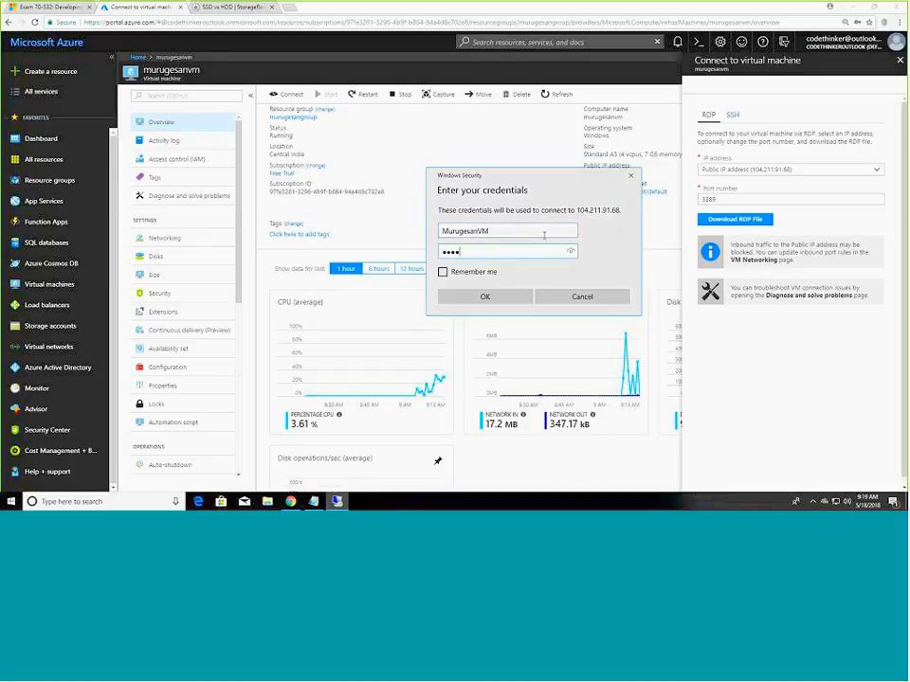
pyautogui.write('*********')
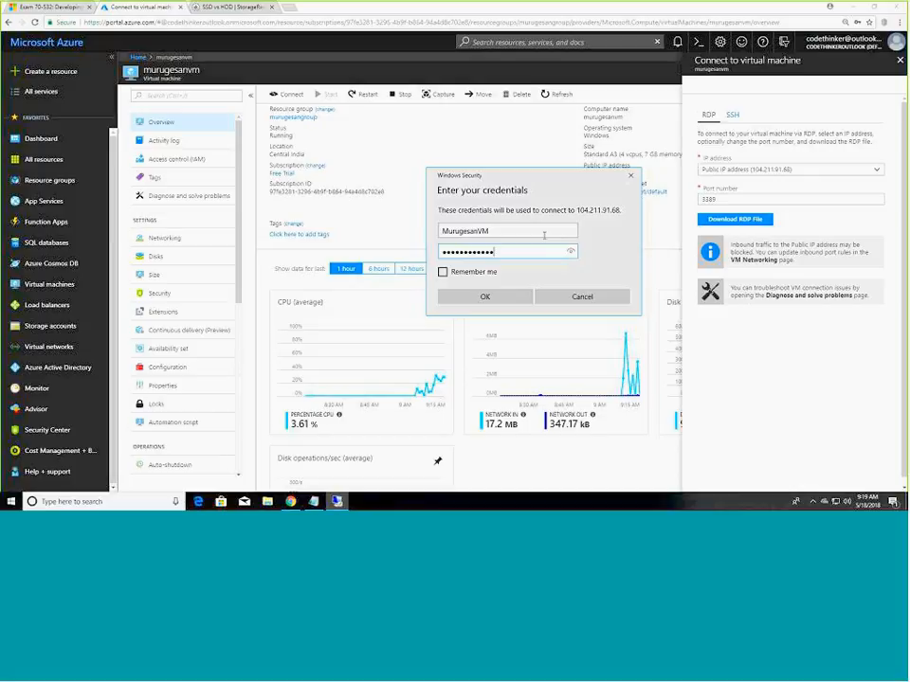
pyautogui.click(516, 299)
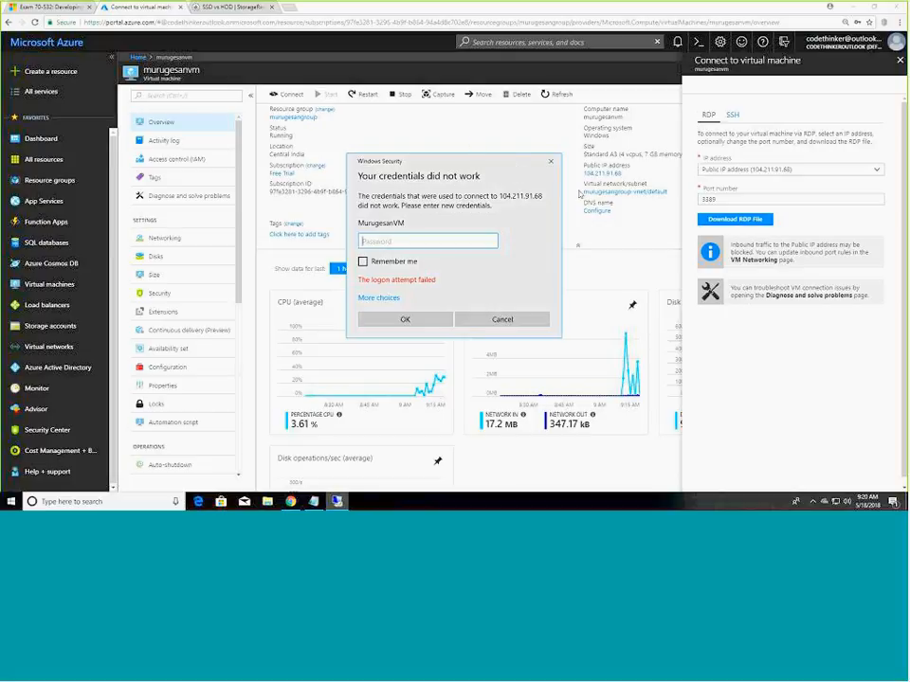
# Open the downloaded RDP file from the Downloads folder in Notepad, examine its connection settings, and close it.
pyautogui.moveTo(517, 168); pyautogui.dragTo(643, 191)
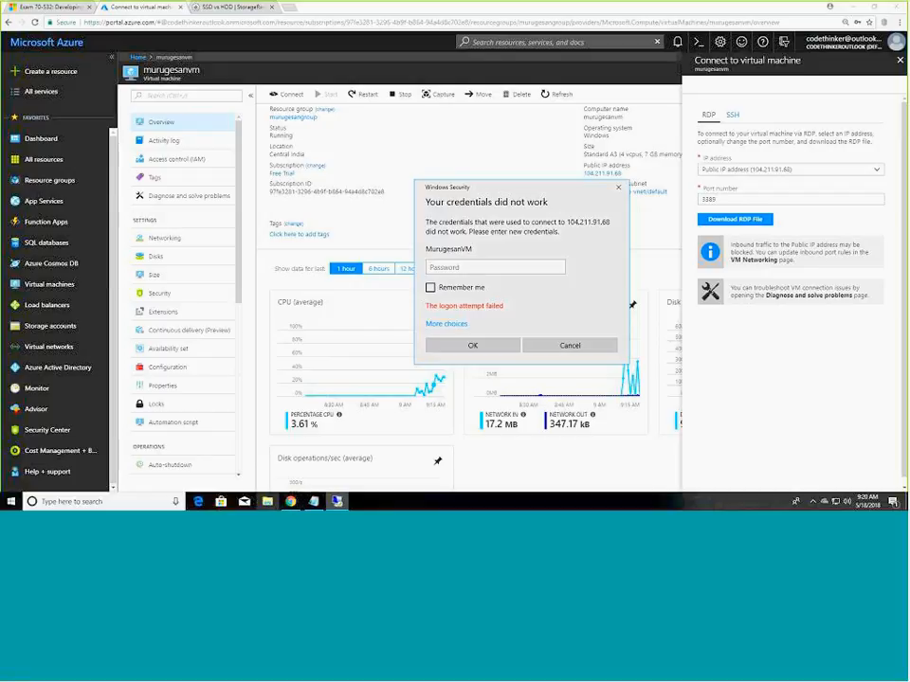
pyautogui.click(268, 501)
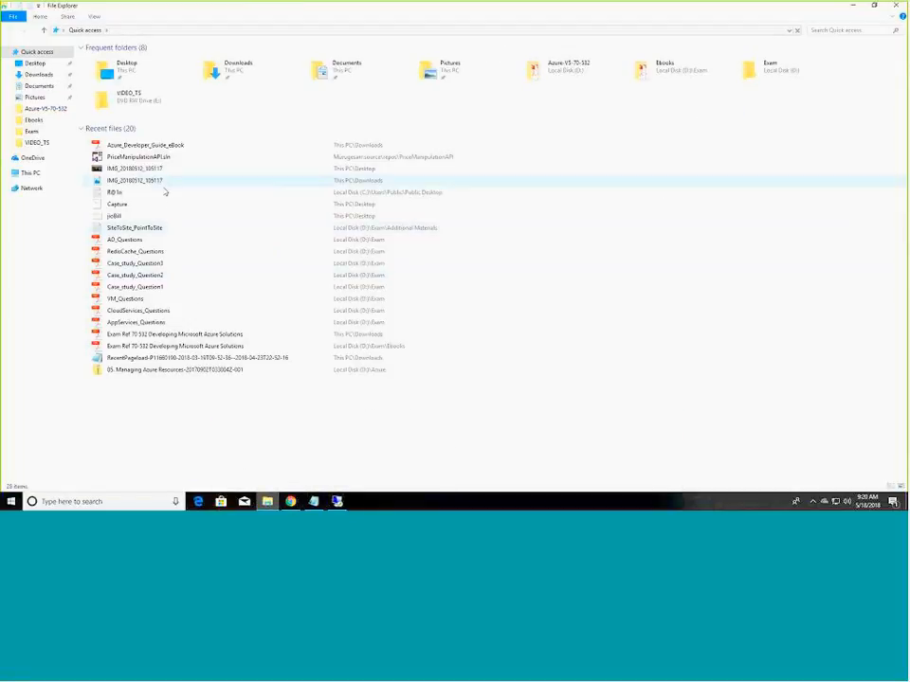
pyautogui.click(32, 76)
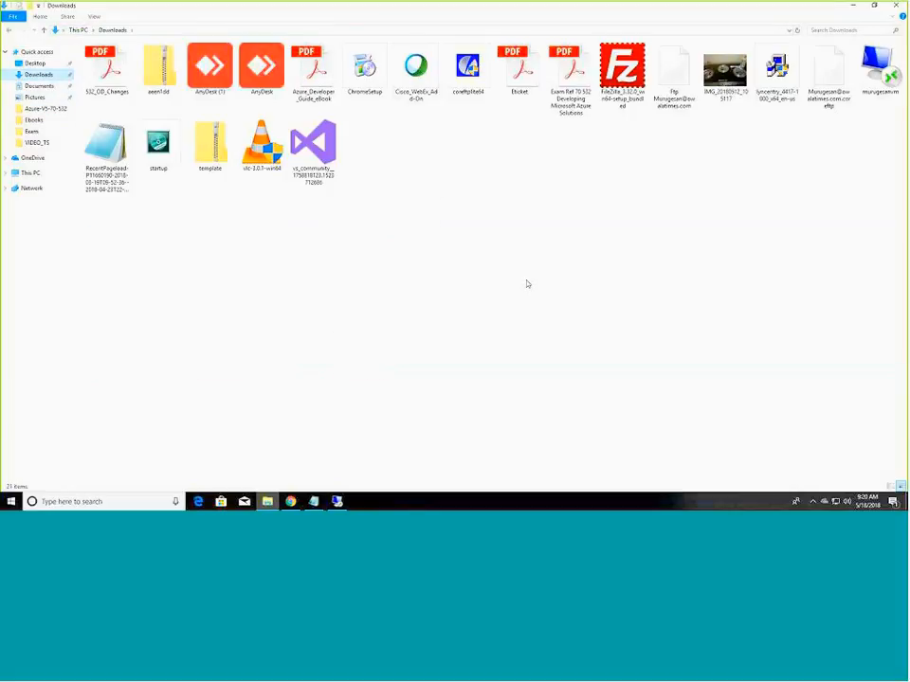
pyautogui.click(868, 74)
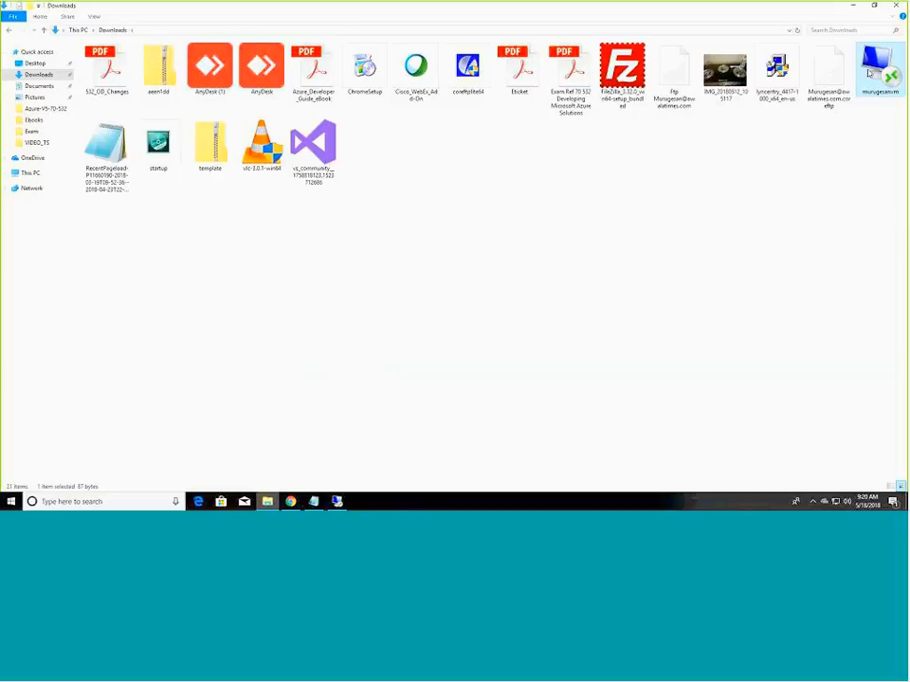
pyautogui.click(54, 502)
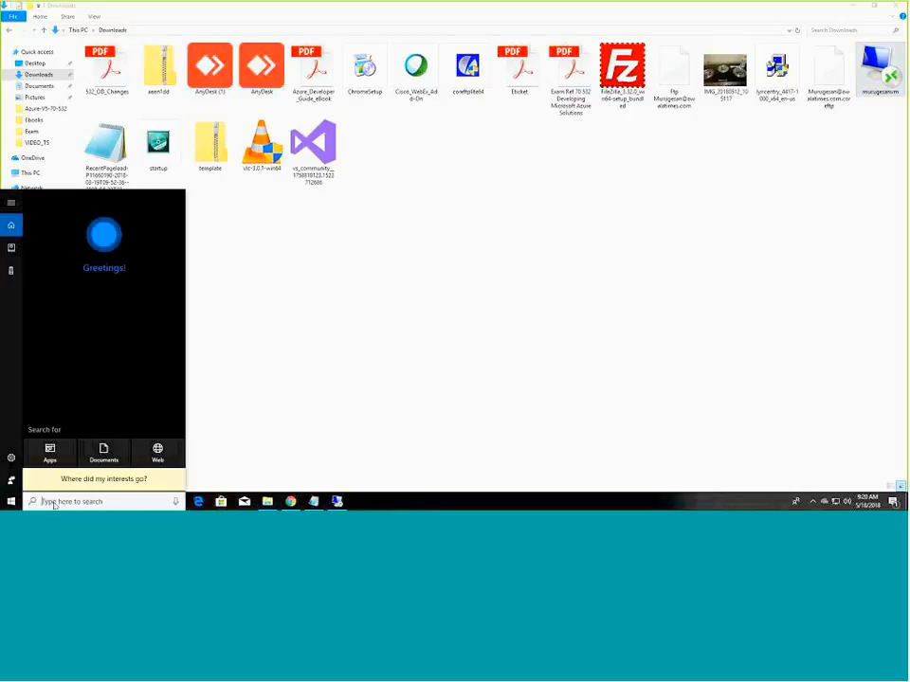
pyautogui.write('notepad')
pyautogui.press('Return')
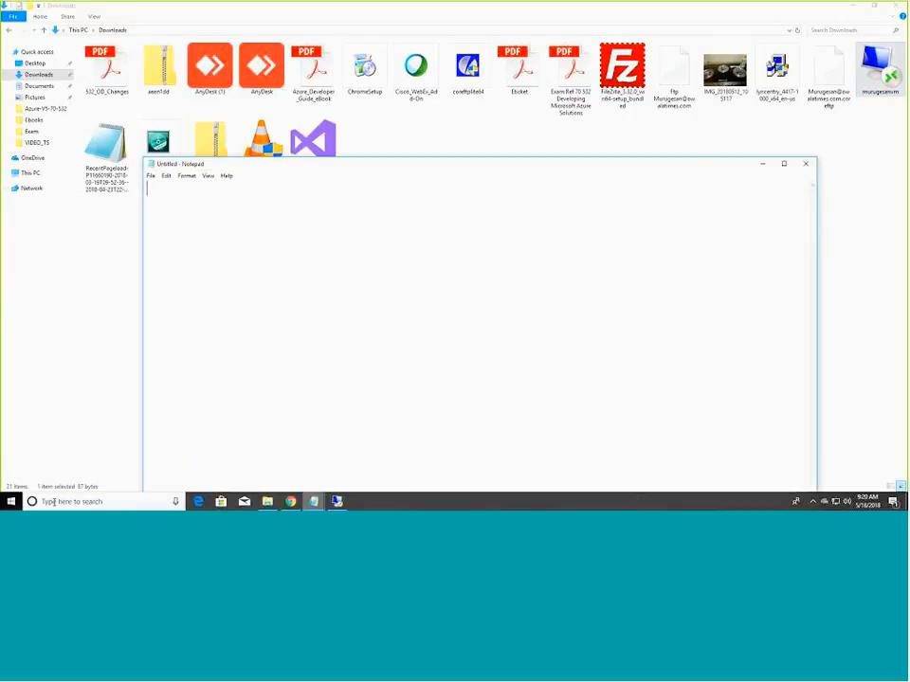
pyautogui.moveTo(880, 71); pyautogui.dragTo(615, 300)
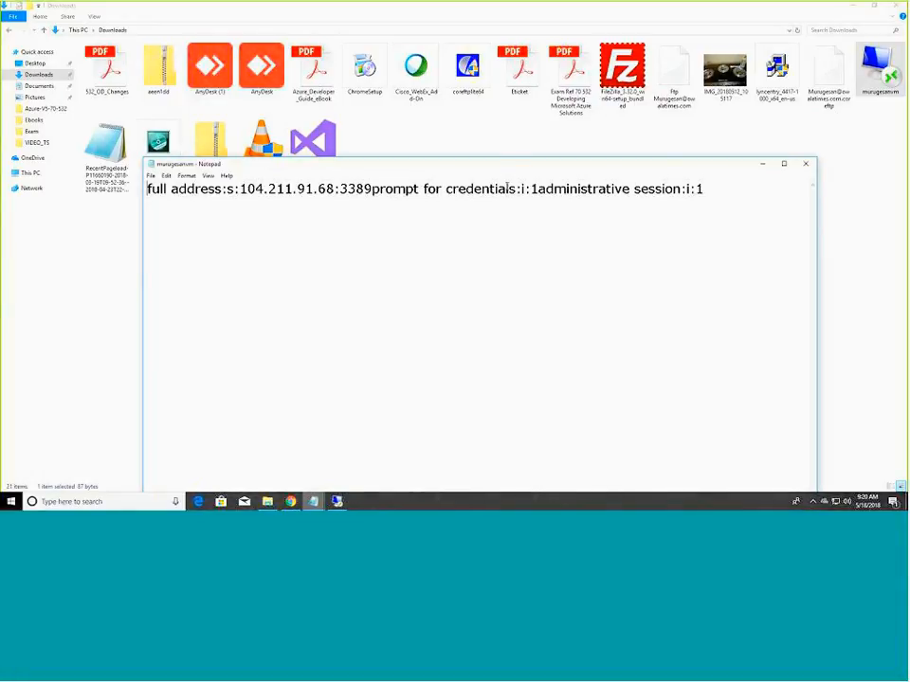
pyautogui.click(805, 165)
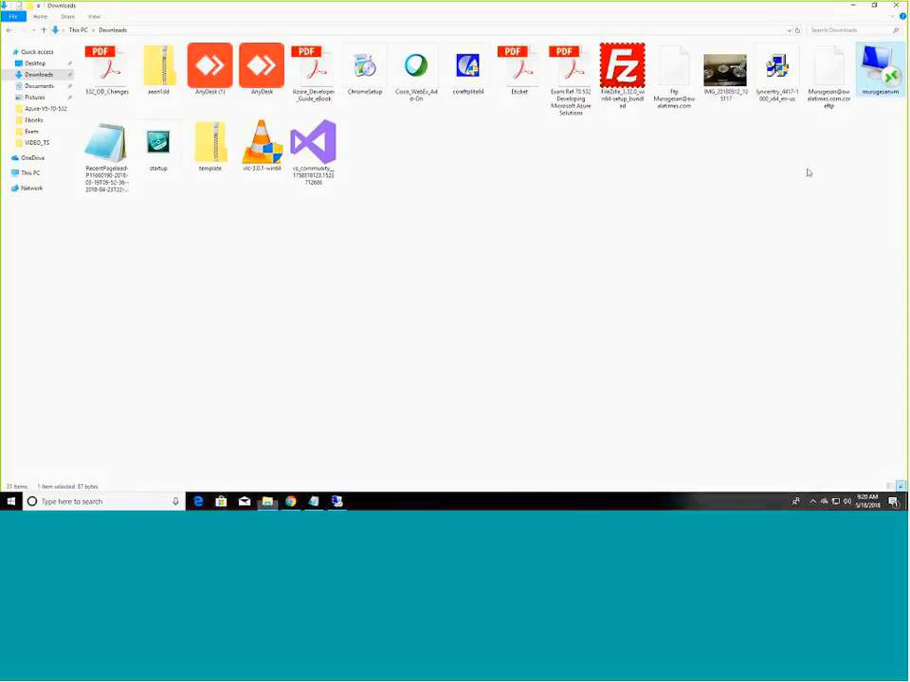
# Close the connection pane of the virtual machine in the Azure portal and extract the template archive in the Downloads folder.
pyautogui.click(290, 501)
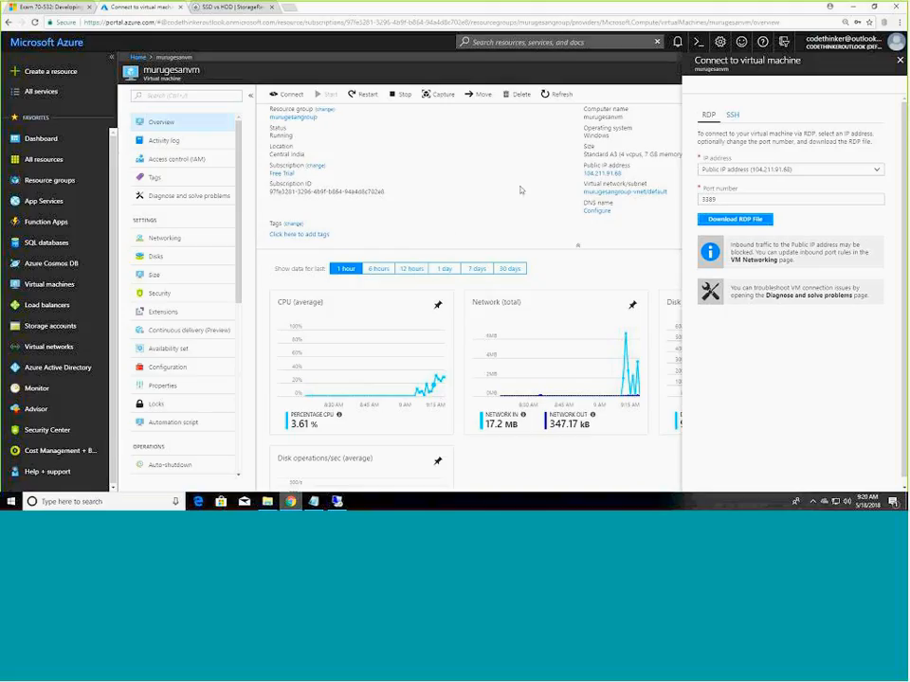
pyautogui.click(898, 61)
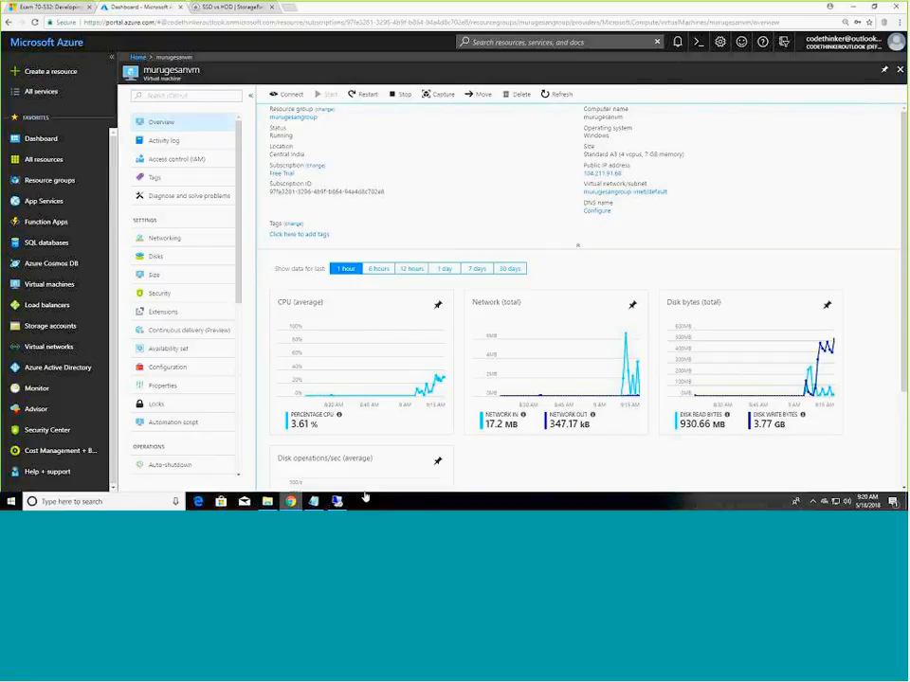
pyautogui.click(267, 501)
pyautogui.click(223, 140)
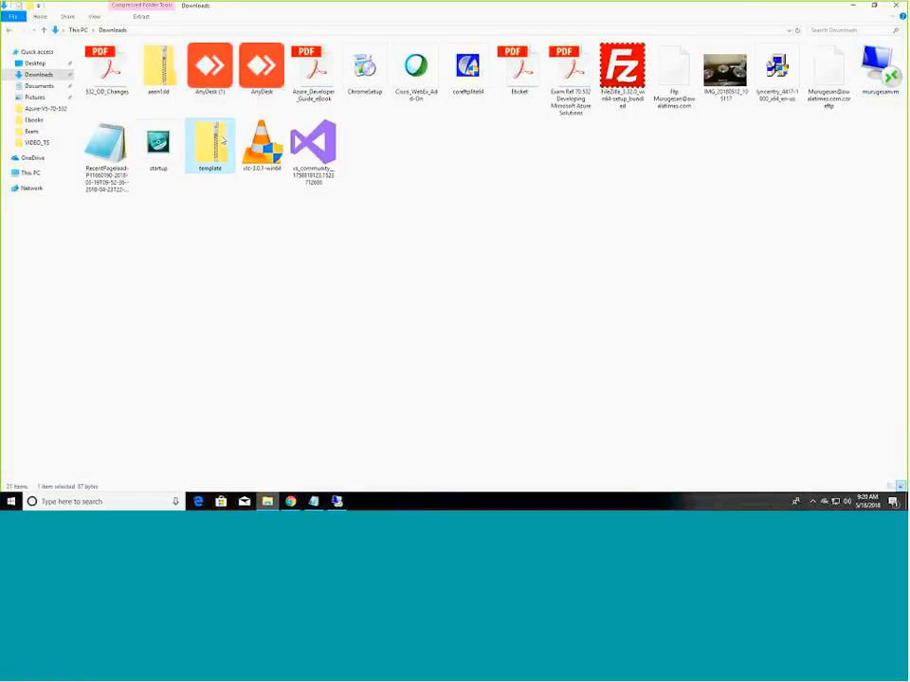
pyautogui.rightClick(223, 140)
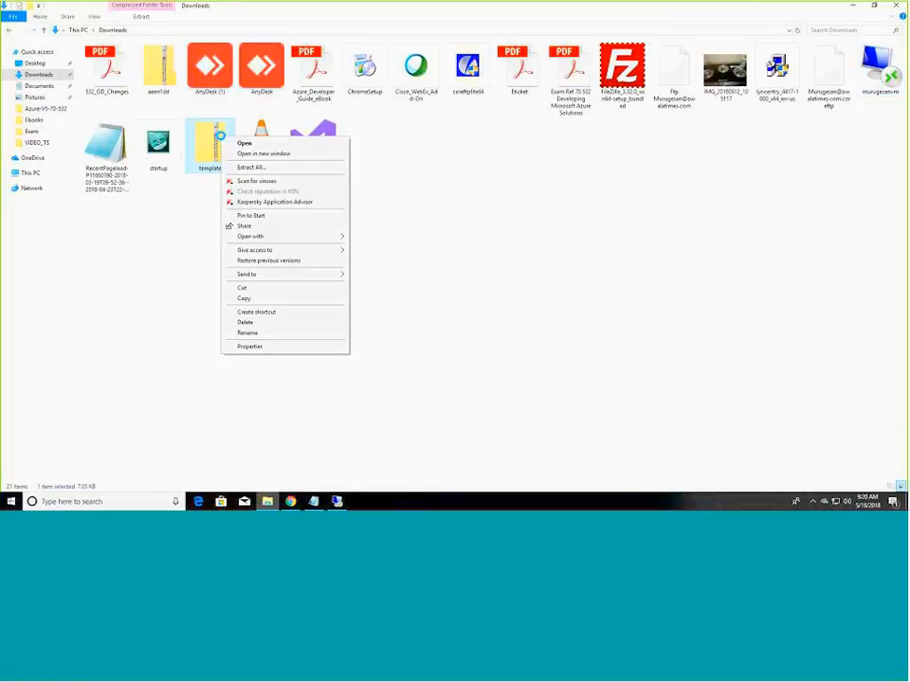
pyautogui.click(291, 170)
pyautogui.click(539, 340)
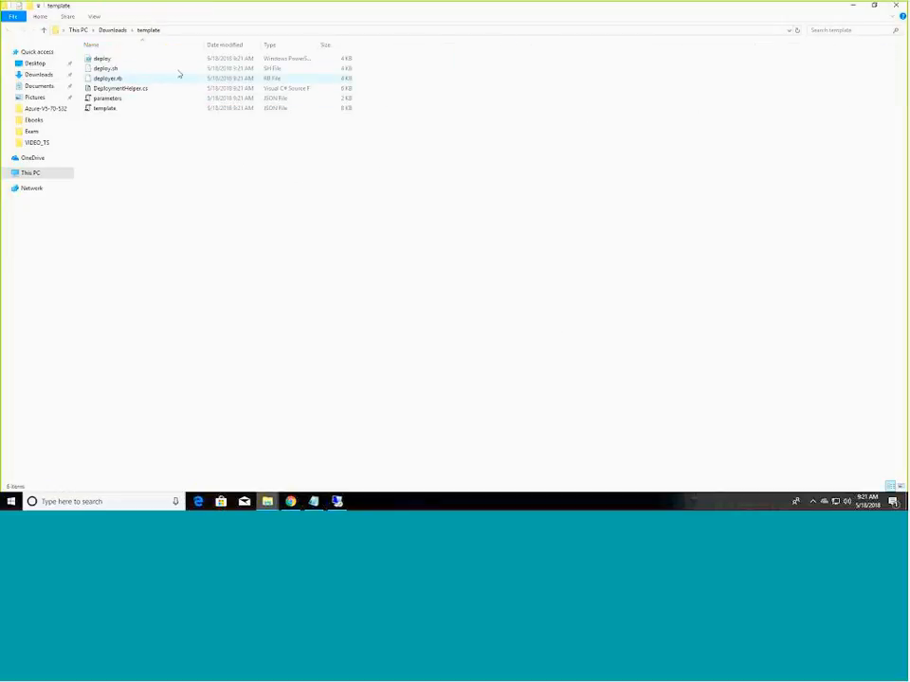
pyautogui.click(129, 99)
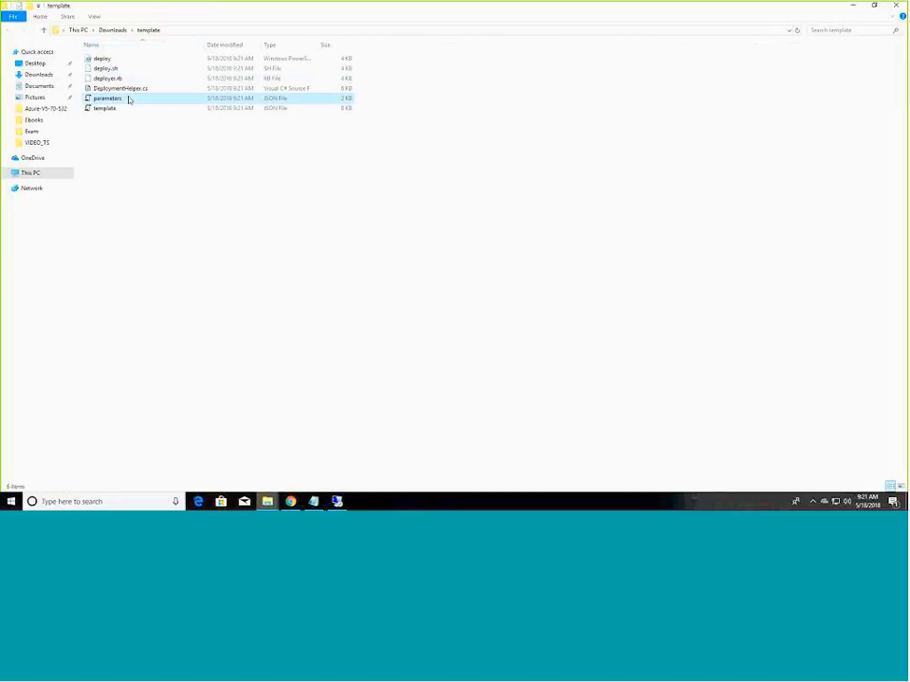
pyautogui.rightClick(129, 98)
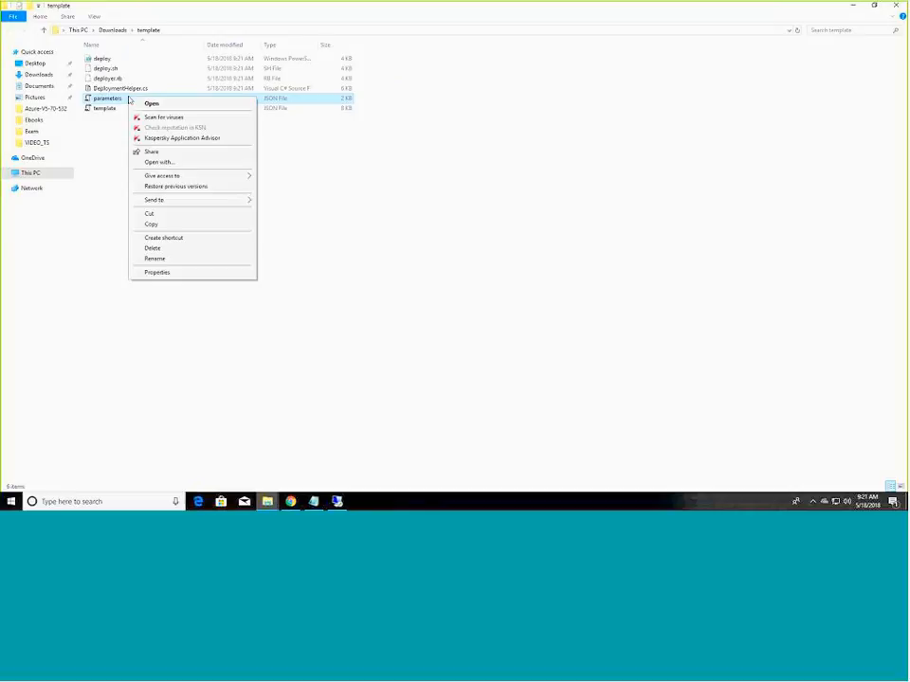
pyautogui.click(176, 166)
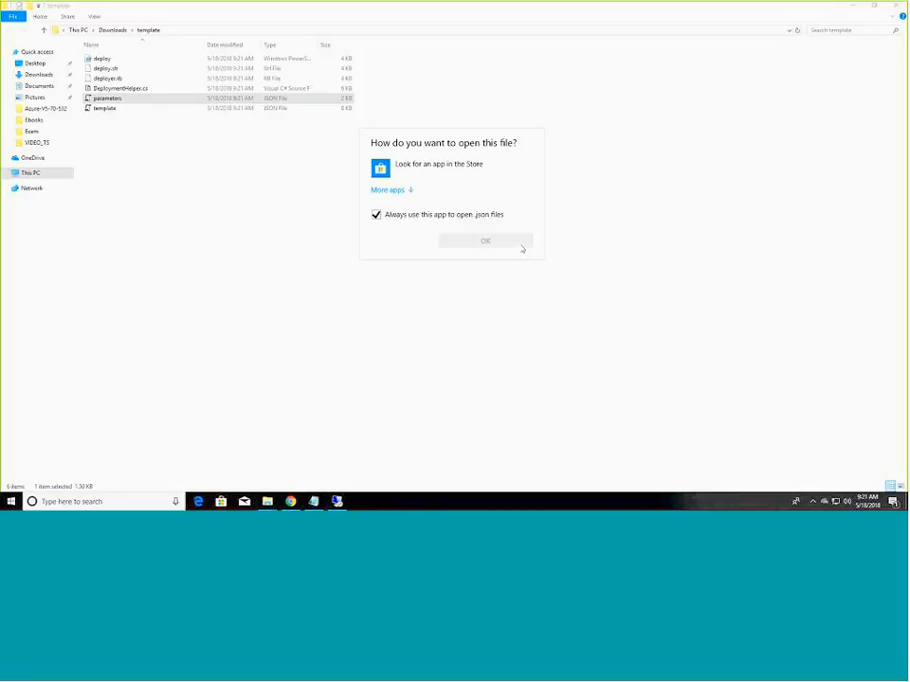
pyautogui.click(580, 274)
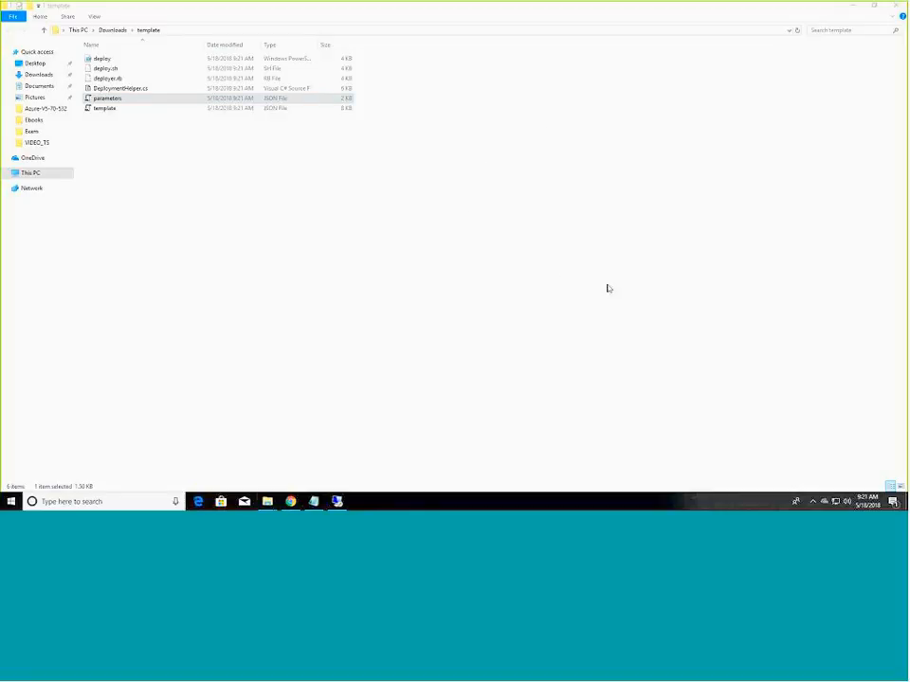
# Open the extracted parameters JSON file in Notepad and highlight the virtualMachineName value.
pyautogui.click(86, 500)
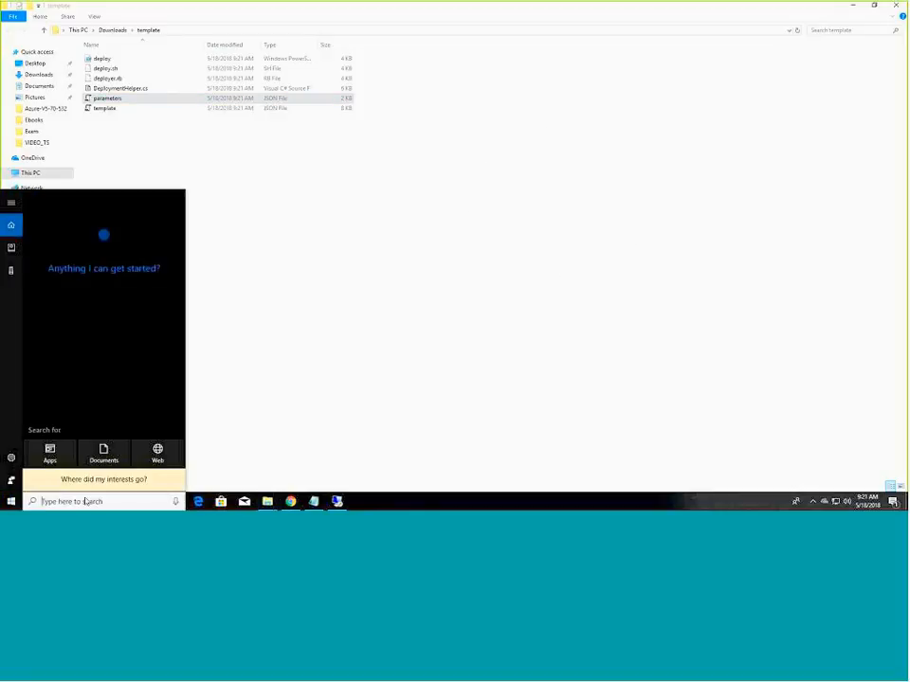
pyautogui.write('notep')
pyautogui.press('Return')
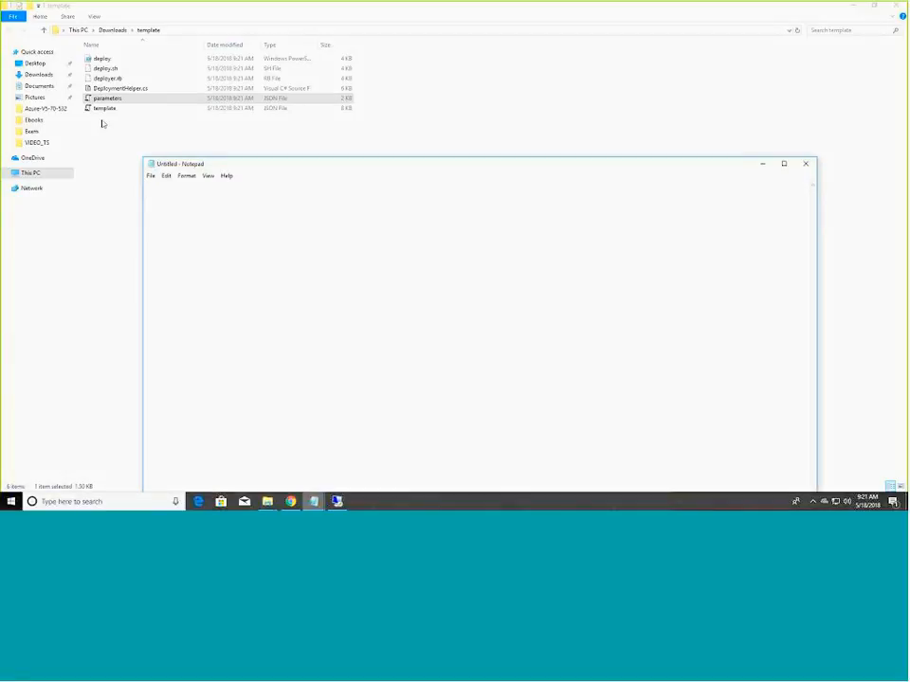
pyautogui.moveTo(104, 99); pyautogui.dragTo(275, 249)
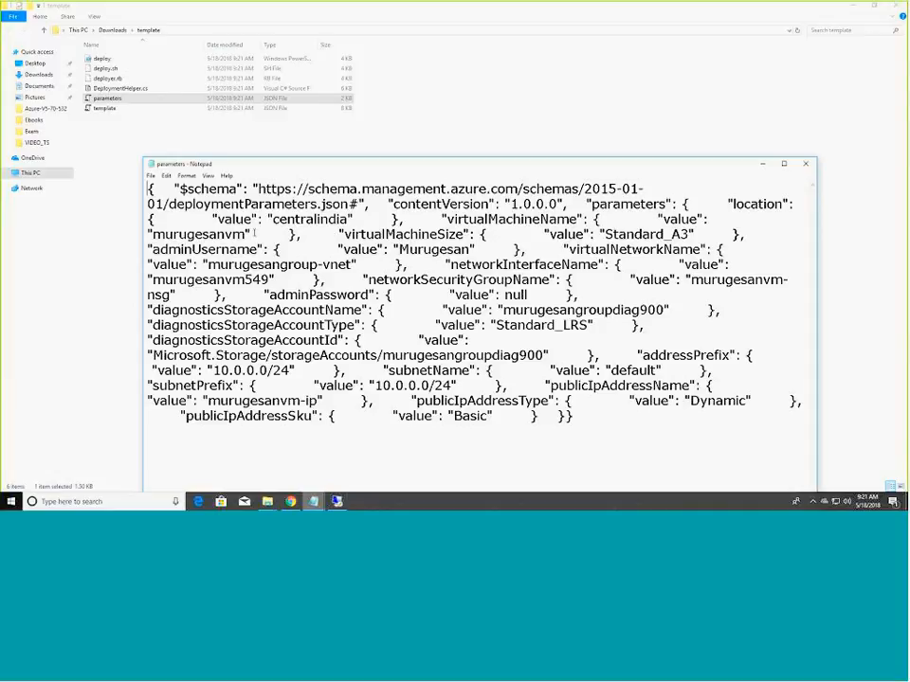
pyautogui.moveTo(246, 234); pyautogui.dragTo(152, 235)
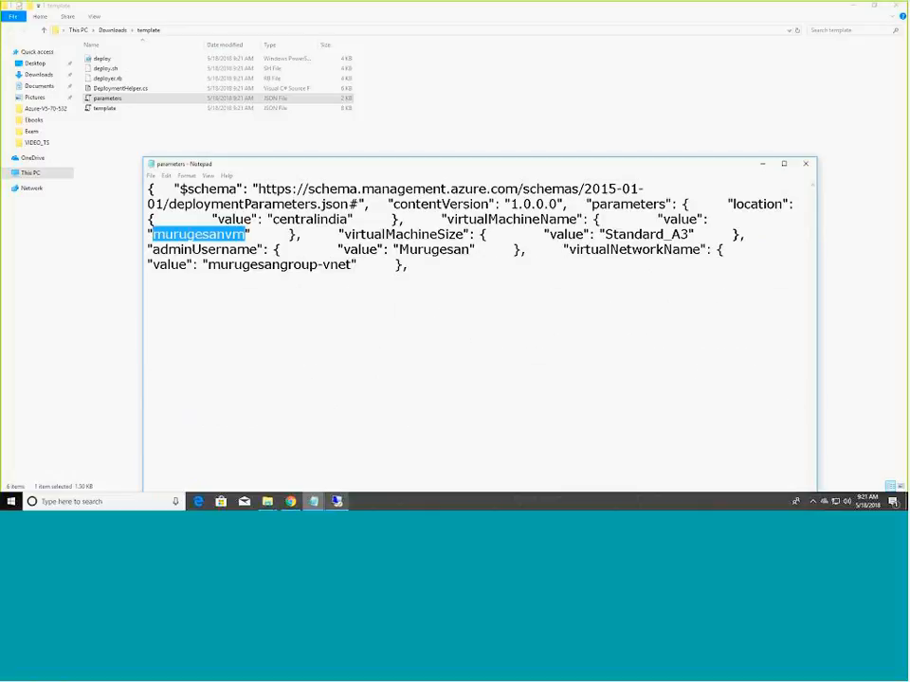
# Try again to sign in to the virtual machine by entering the account password in the remote desktop credentials prompt.
pyautogui.click(337, 501)
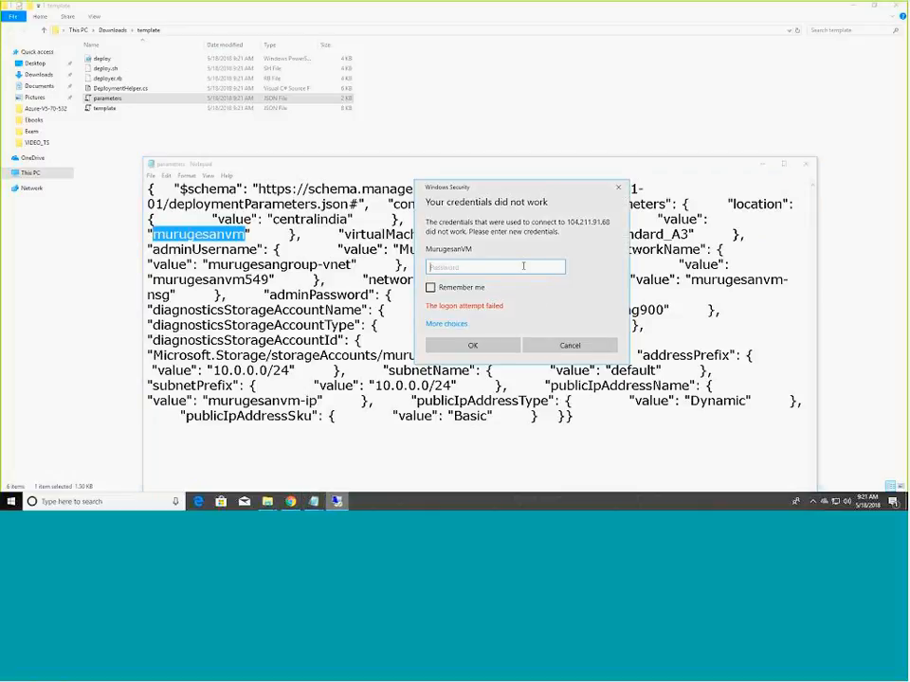
pyautogui.write('P')
pyautogui.write('•••••••')
pyautogui.press('Return')
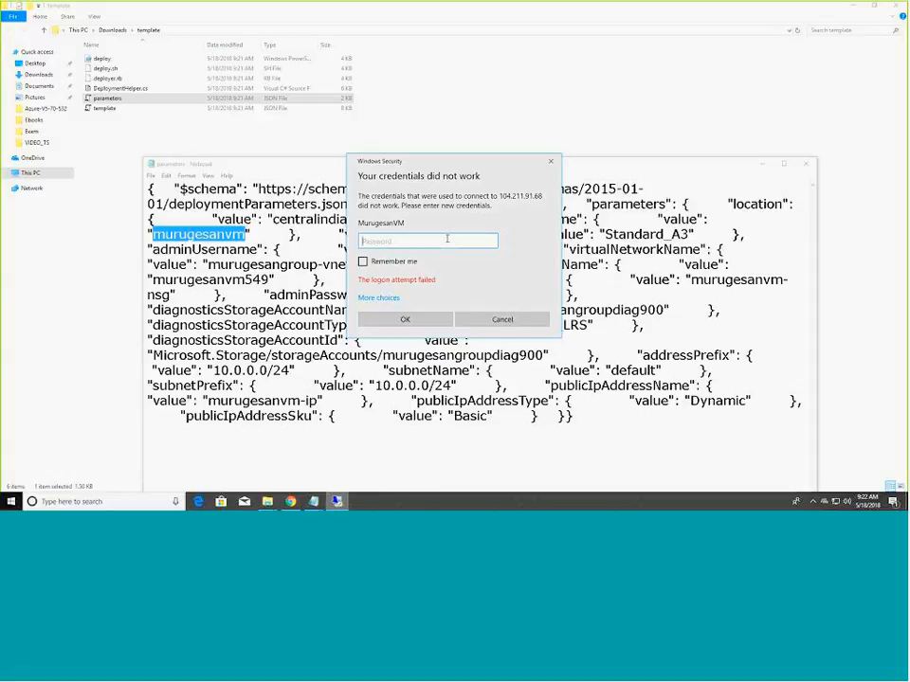
pyautogui.write('p••••••••')
pyautogui.press('Return')
# Check the parameters file, enter the account password at the credentials prompt, clear it, and cancel the remote desktop sign-in.
pyautogui.click(266, 265)
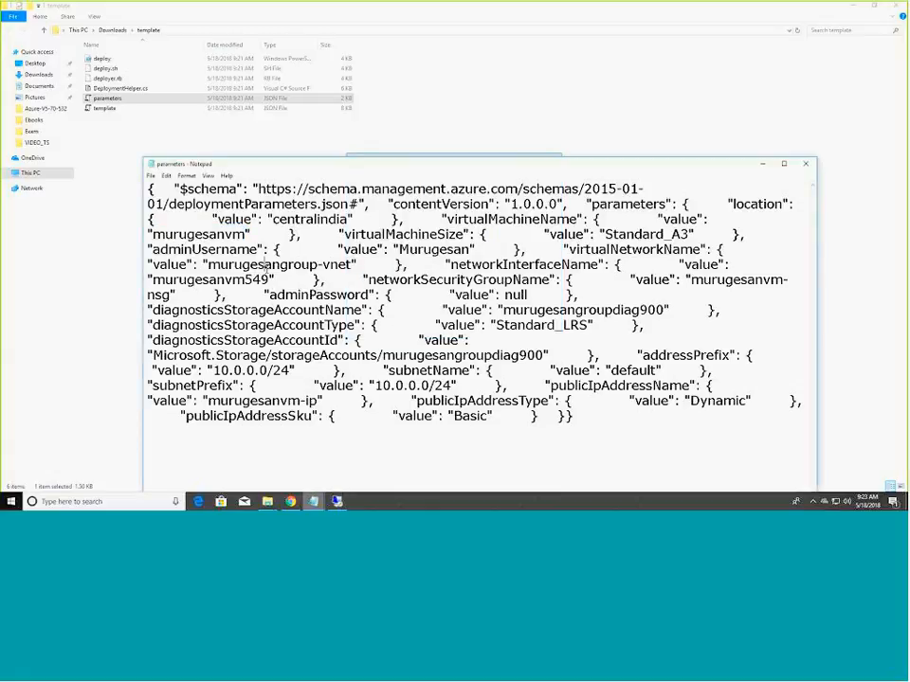
pyautogui.click(338, 501)
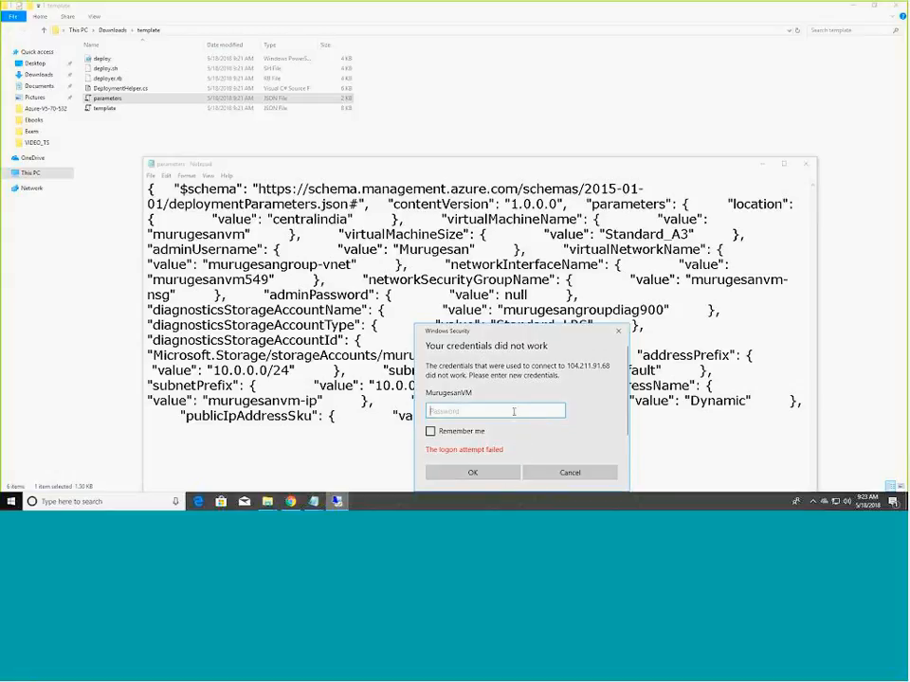
pyautogui.write('••••••••••')
pyautogui.press('BackSpace')
pyautogui.press('BackSpace')
pyautogui.press('BackSpace')
pyautogui.press('BackSpace')
pyautogui.press('BackSpace')
pyautogui.press('BackSpace')
pyautogui.press('BackSpace')
pyautogui.press('BackSpace')
pyautogui.press('BackSpace')
pyautogui.press('BackSpace')
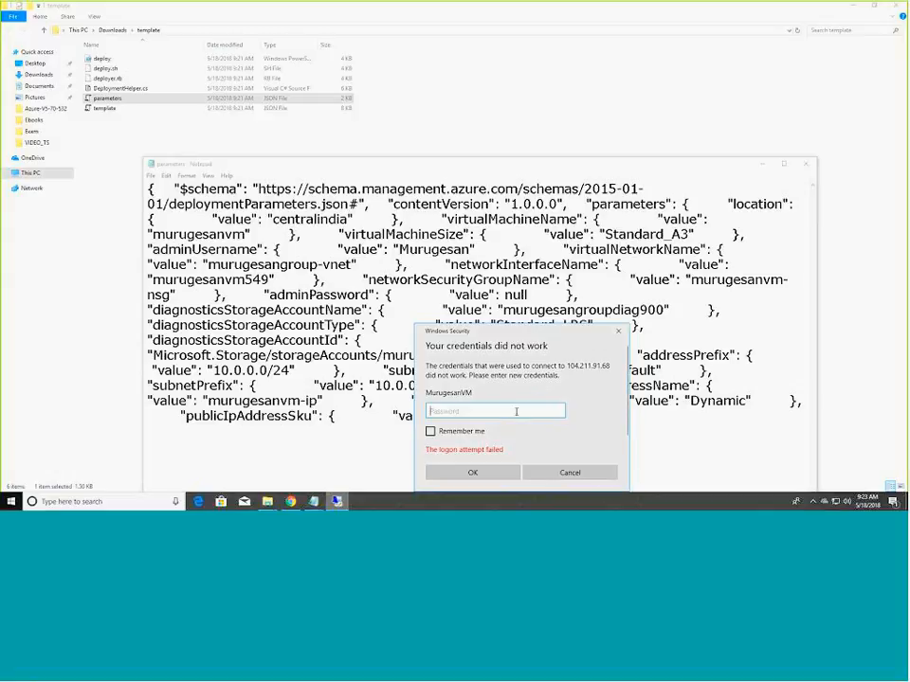
pyautogui.click(577, 477)
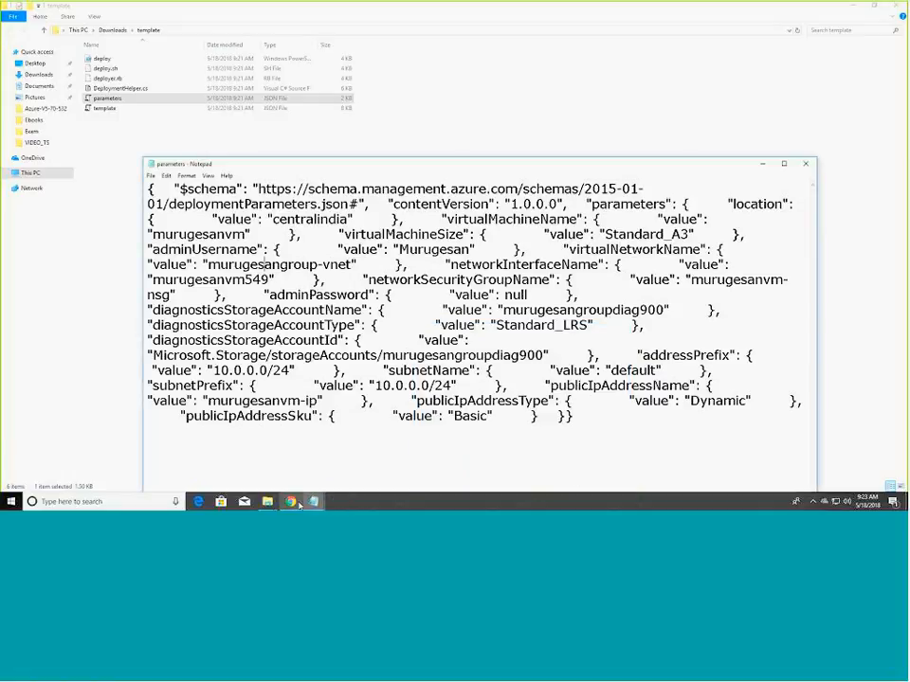
# Relaunch the virtual machine's RDP file and try to sign in as the machine's local administrator with the account password.
pyautogui.click(295, 504)
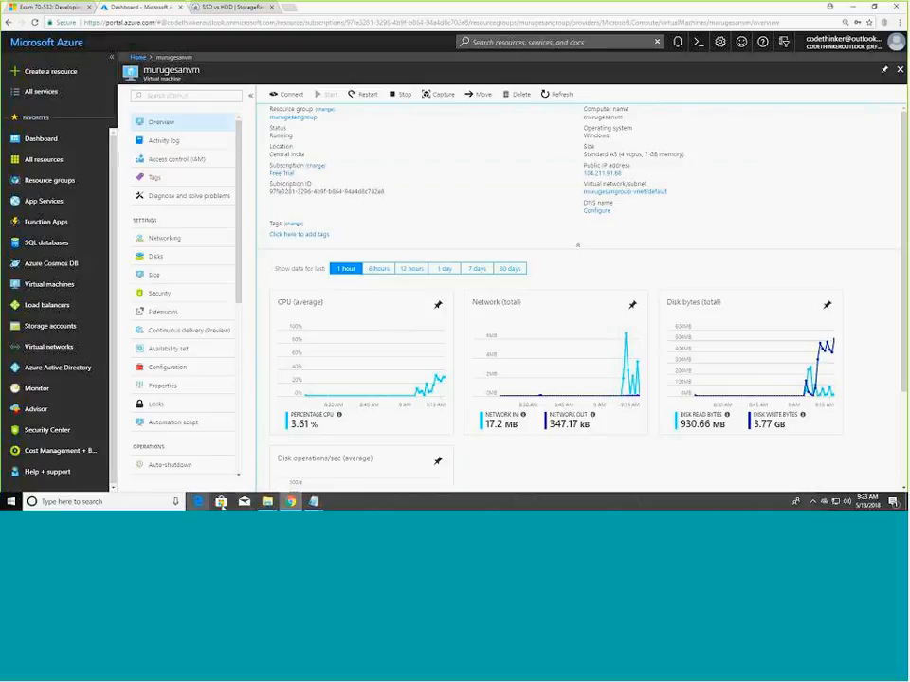
pyautogui.click(266, 503)
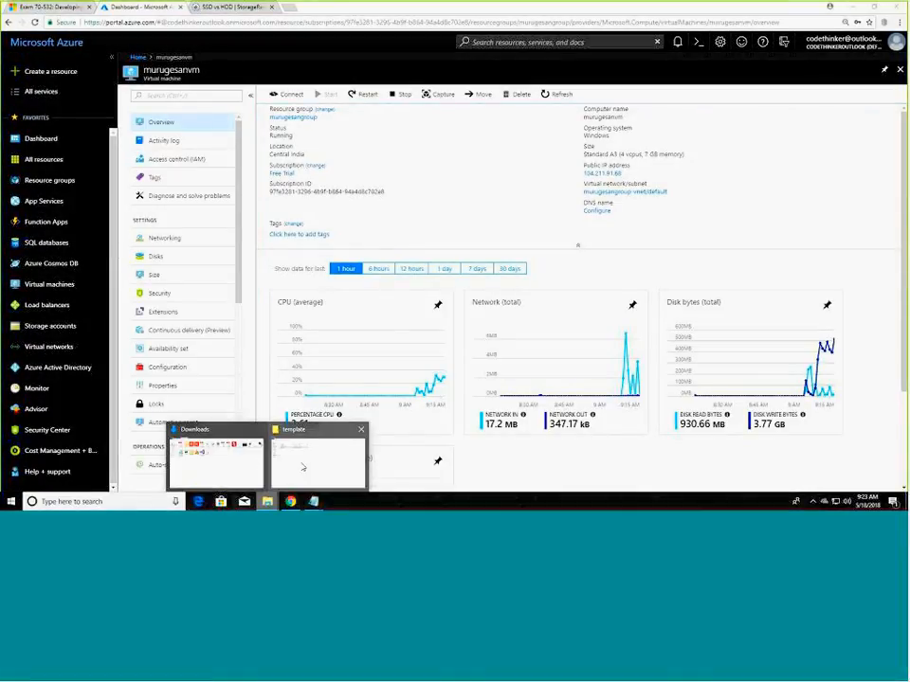
pyautogui.click(203, 468)
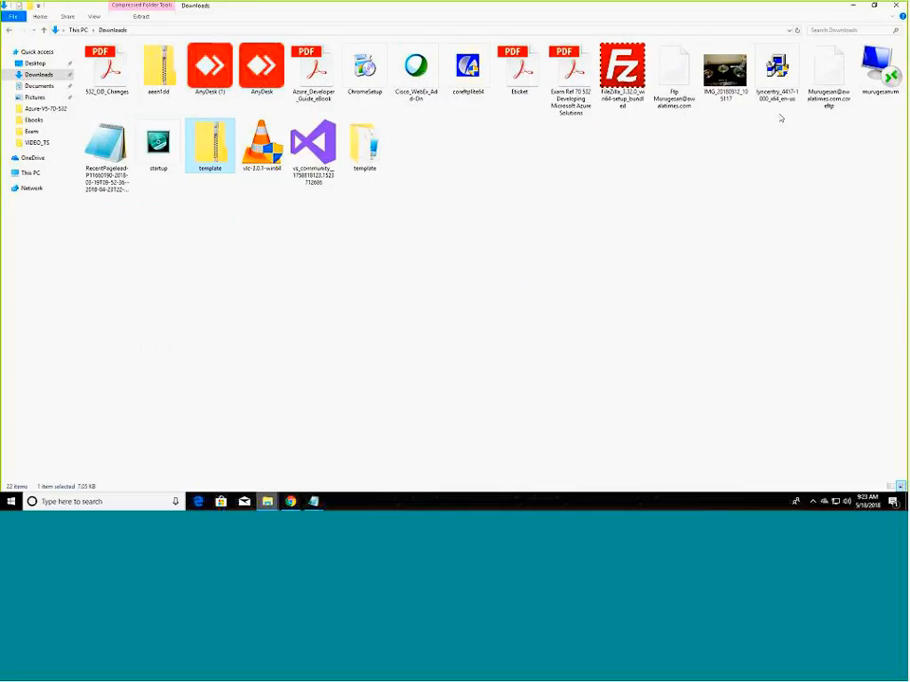
pyautogui.doubleClick(871, 88)
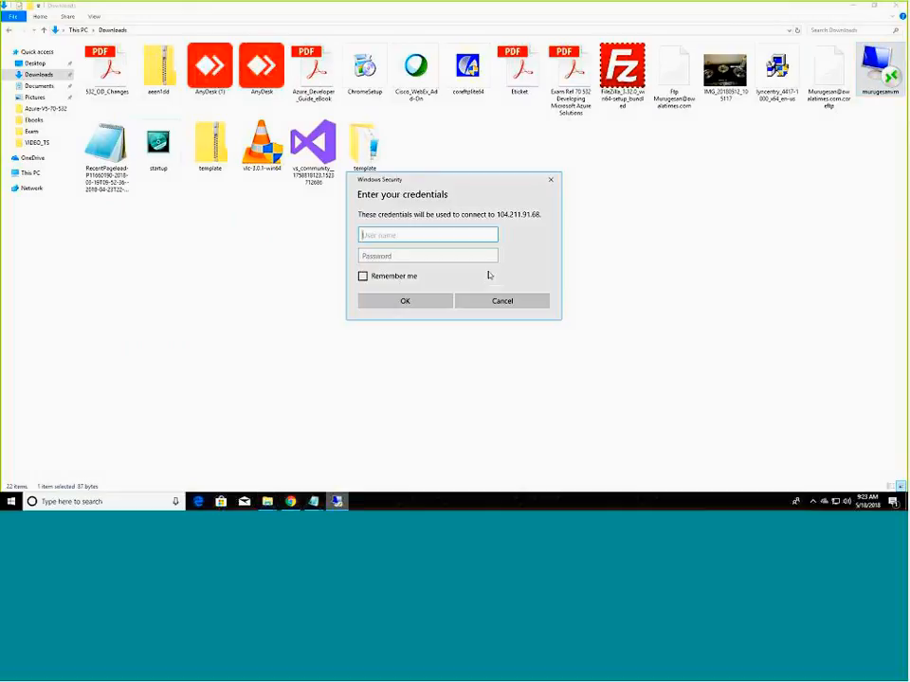
pyautogui.write('murugesanvm\\administrator')
pyautogui.press('Tab')
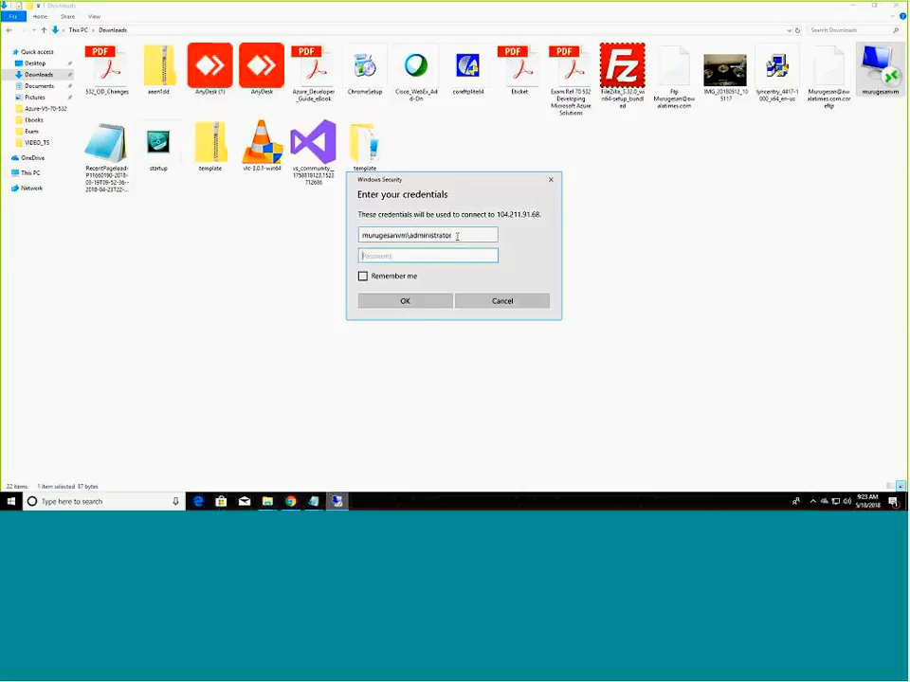
pyautogui.write('••••••••••••')
pyautogui.press('Return')
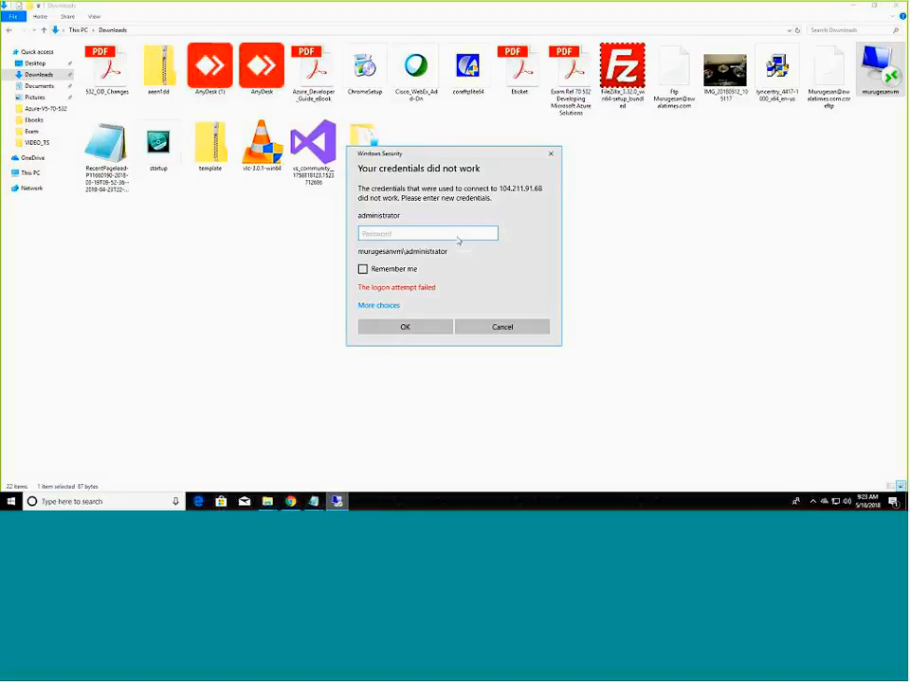
pyautogui.write('••••••••••••')
pyautogui.press('Return')
# Return to the Azure portal and highlight the virtual machine's computer name in its overview.
pyautogui.click(290, 501)
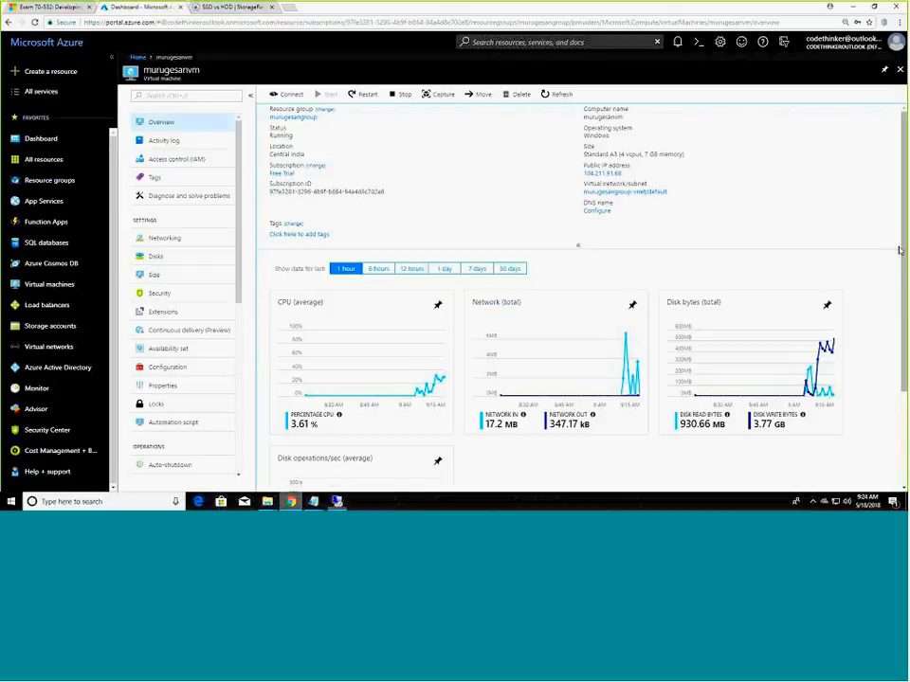
pyautogui.click(626, 117)
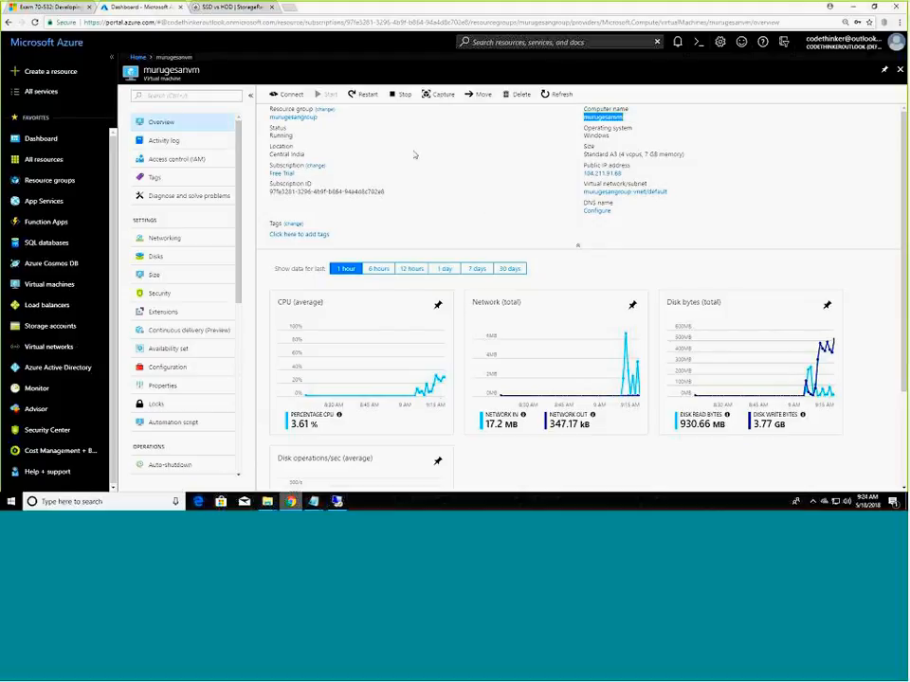
# Try to sign in to the remote desktop with a different account, using the virtual machine's name as user name and the account password.
pyautogui.click(414, 155)
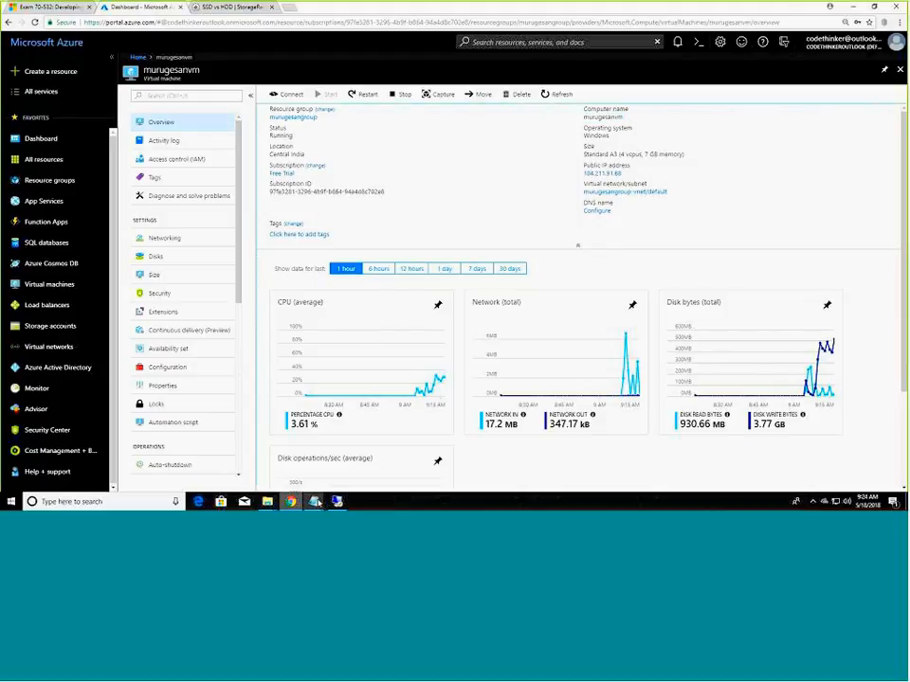
pyautogui.click(346, 505)
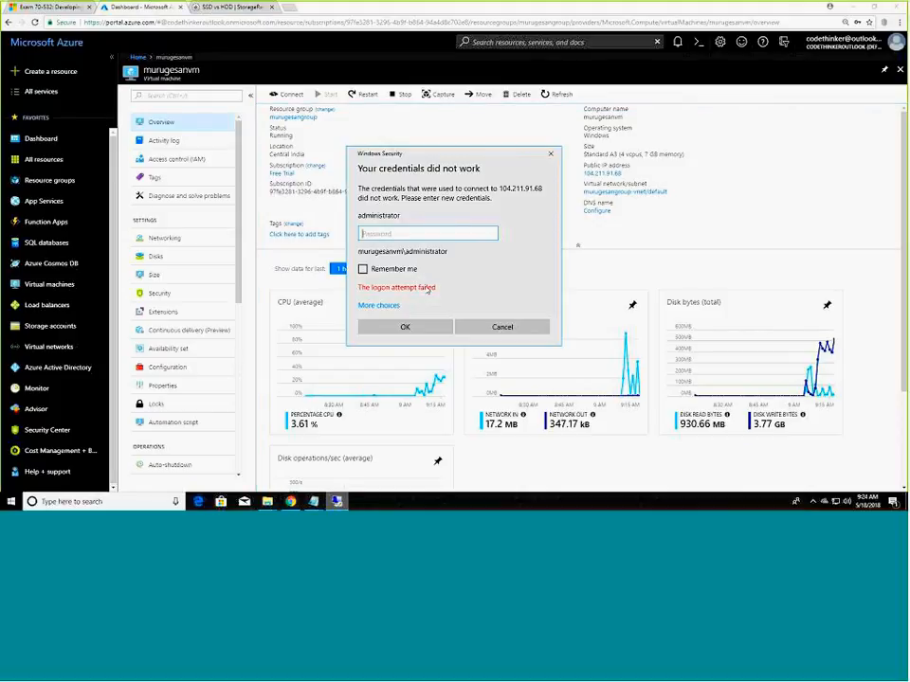
pyautogui.click(393, 308)
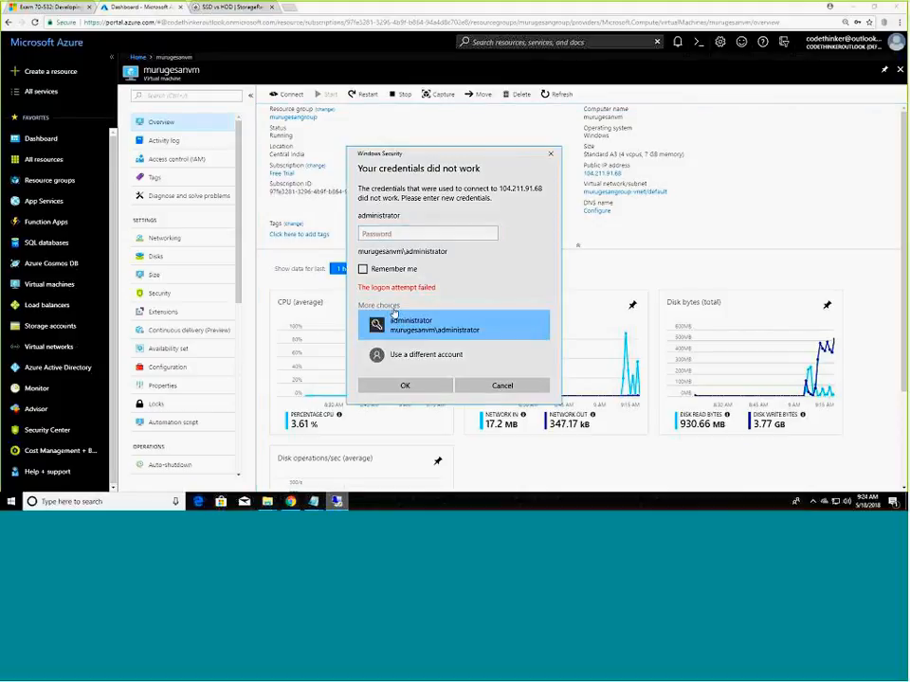
pyautogui.click(464, 355)
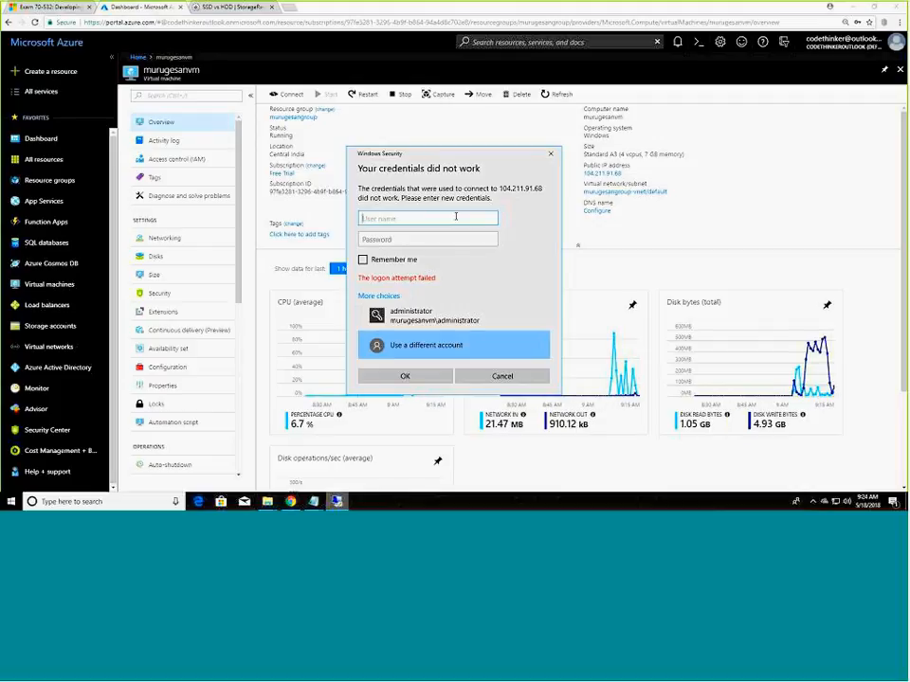
pyautogui.write('MurugesanVM\\')
pyautogui.press('BackSpace')
pyautogui.press('Tab')
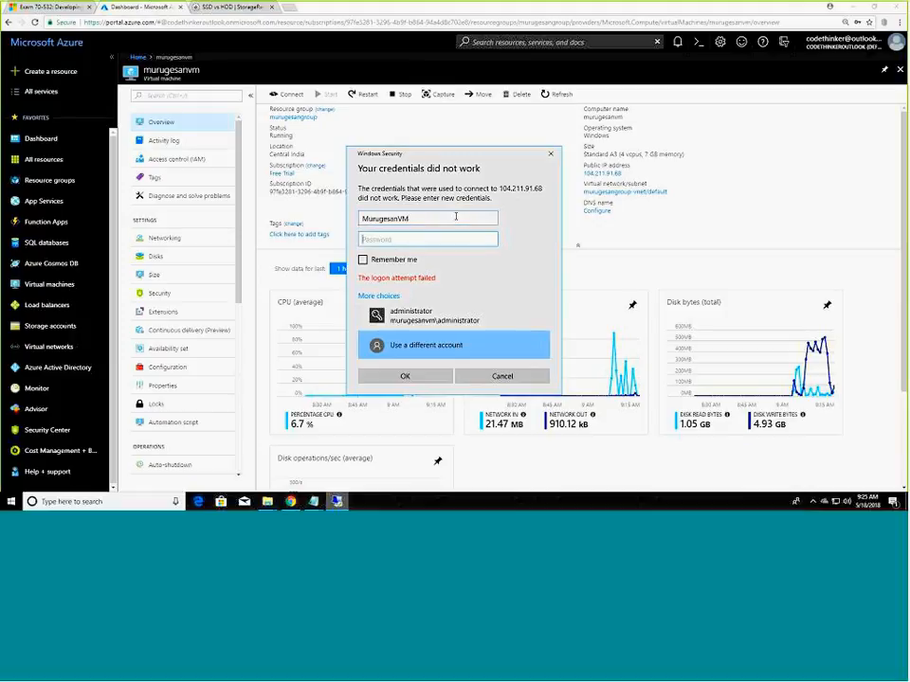
pyautogui.write('**********')
pyautogui.press('Return')
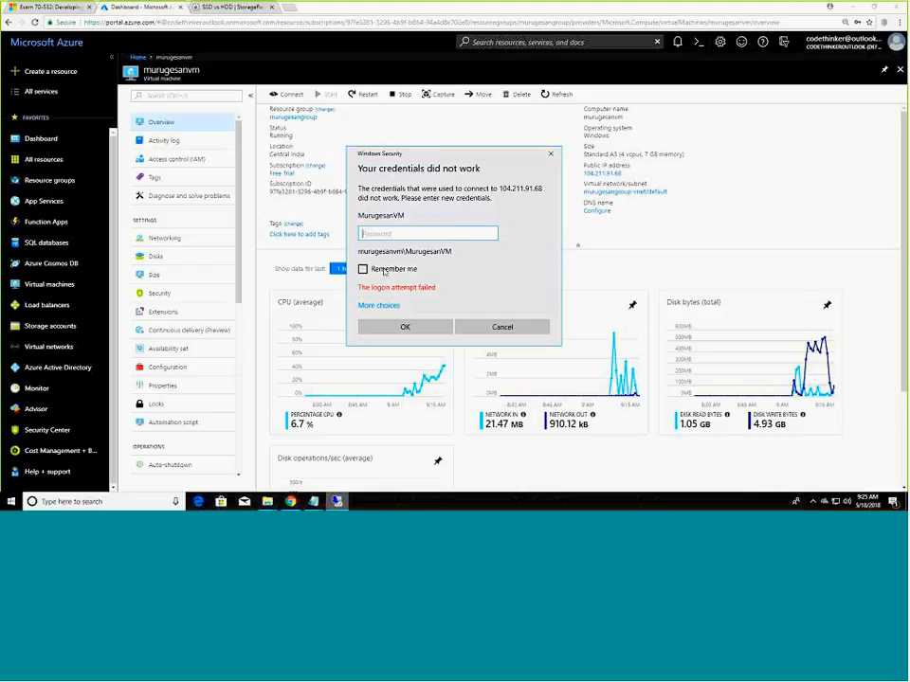
# Try a different account with the user name Administrator and the account password, and cancel the remote desktop sign-in.
pyautogui.click(375, 305)
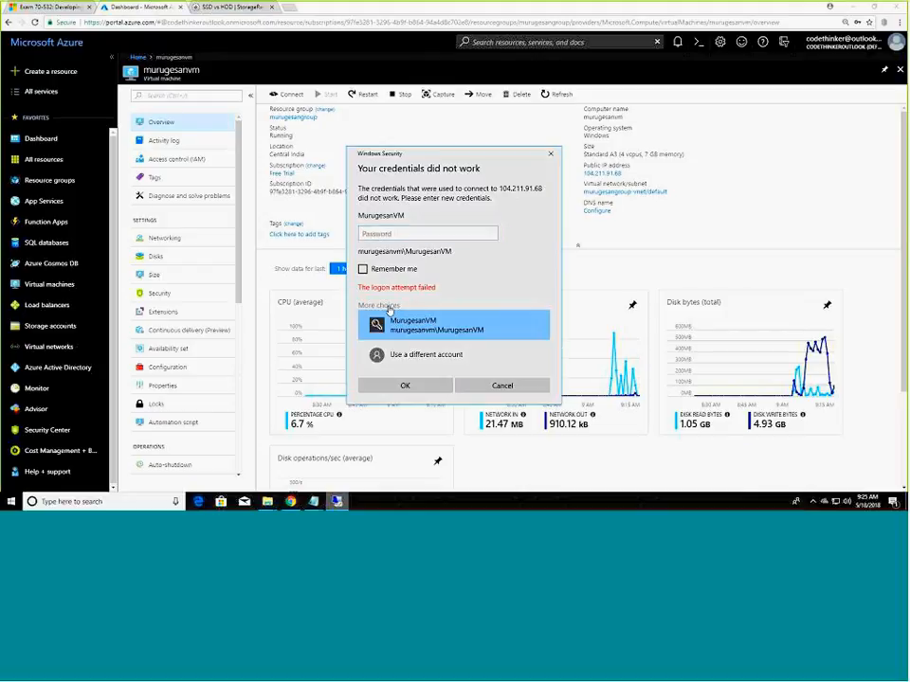
pyautogui.click(447, 233)
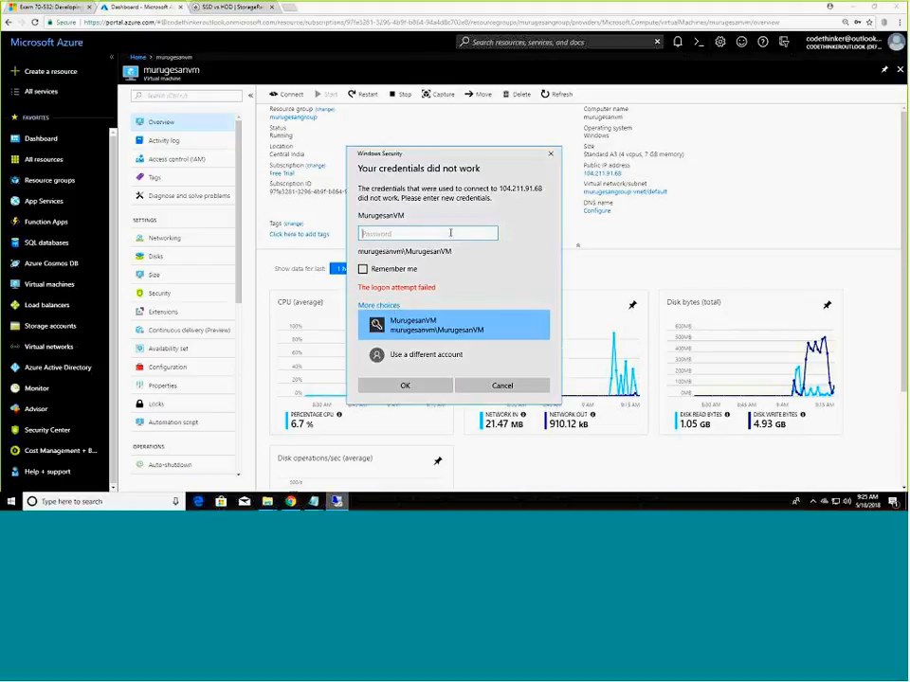
pyautogui.click(450, 360)
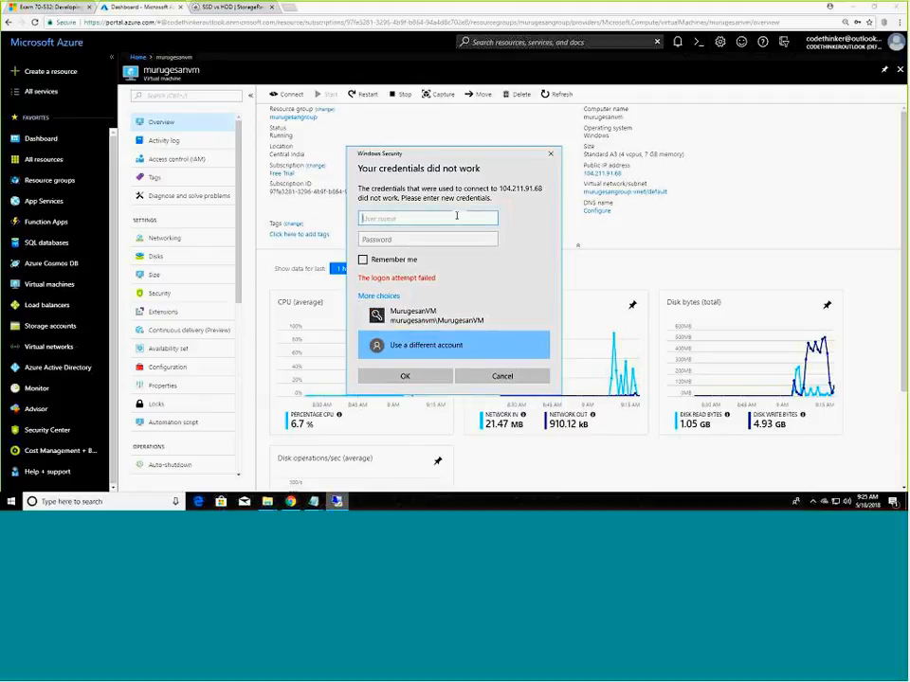
pyautogui.write('murugesanvm\\administrator')
pyautogui.press('Tab')
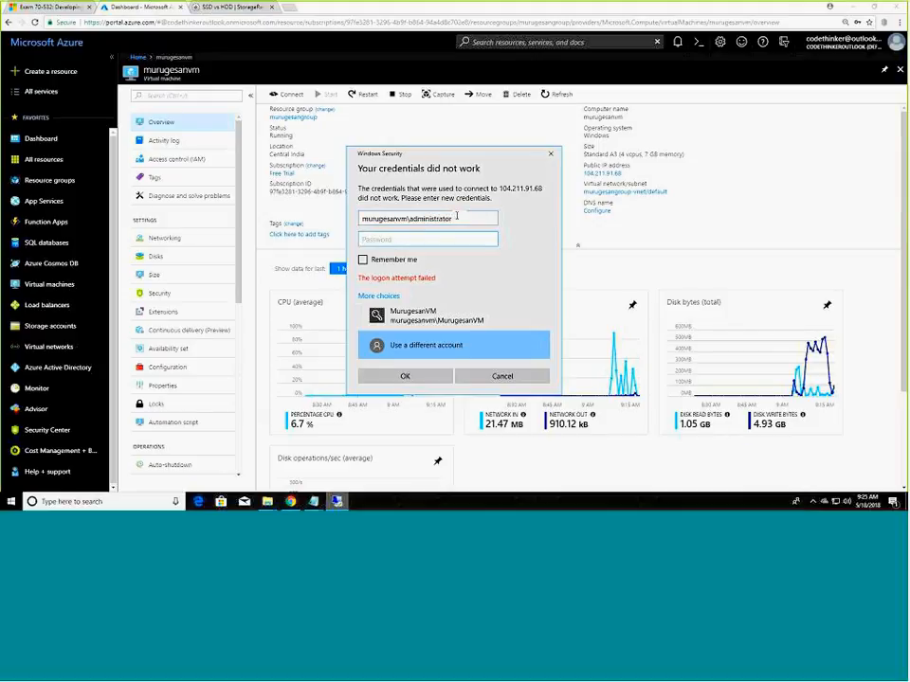
pyautogui.click(456, 218)
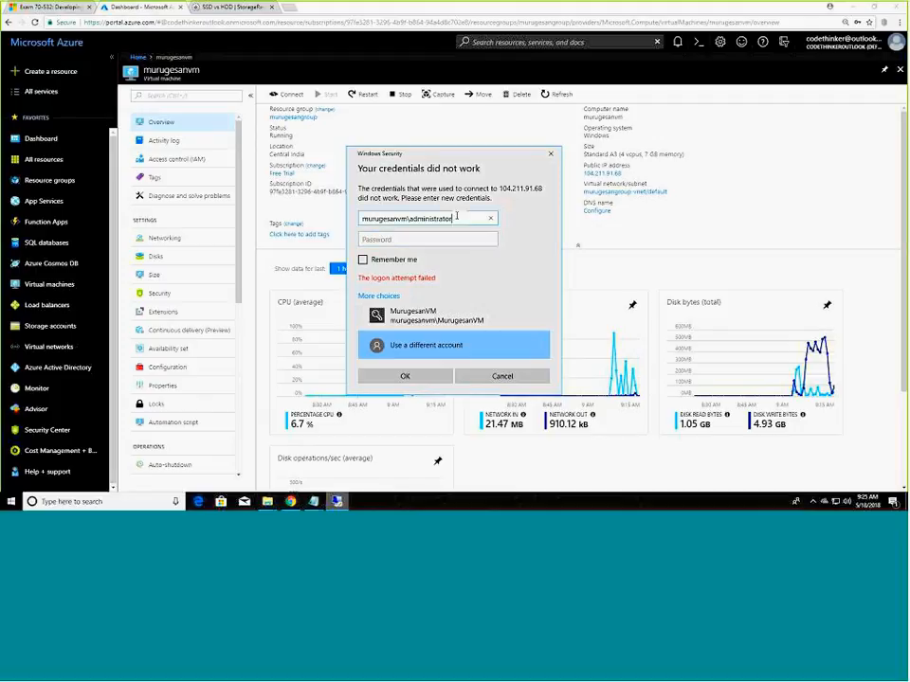
pyautogui.hotkey('ctrl', 'a')
pyautogui.write('Administrator')
pyautogui.press('Tab')
pyautogui.write('***********')
pyautogui.press('Return')
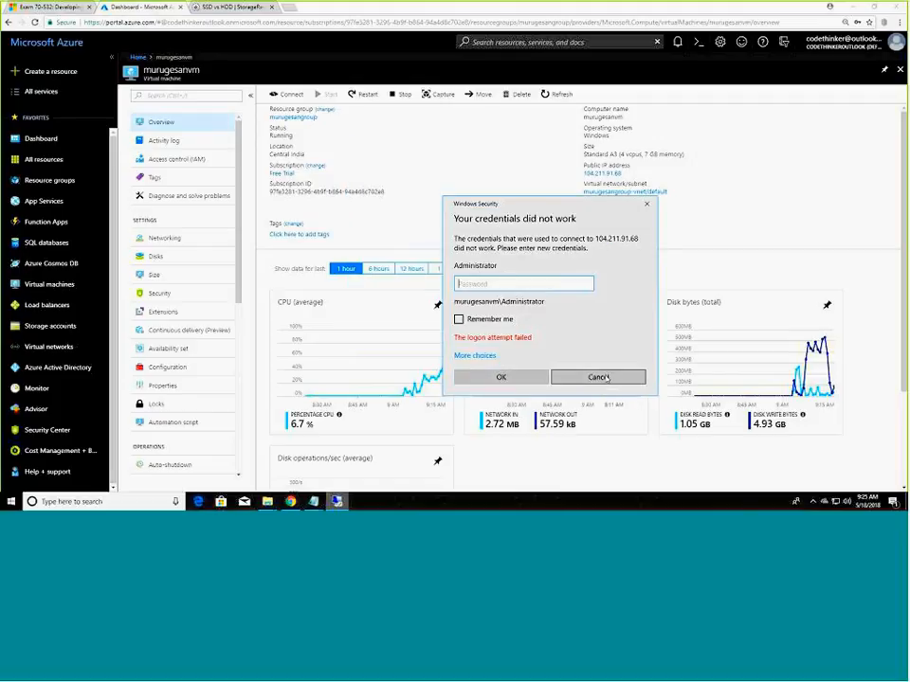
pyautogui.click(599, 375)
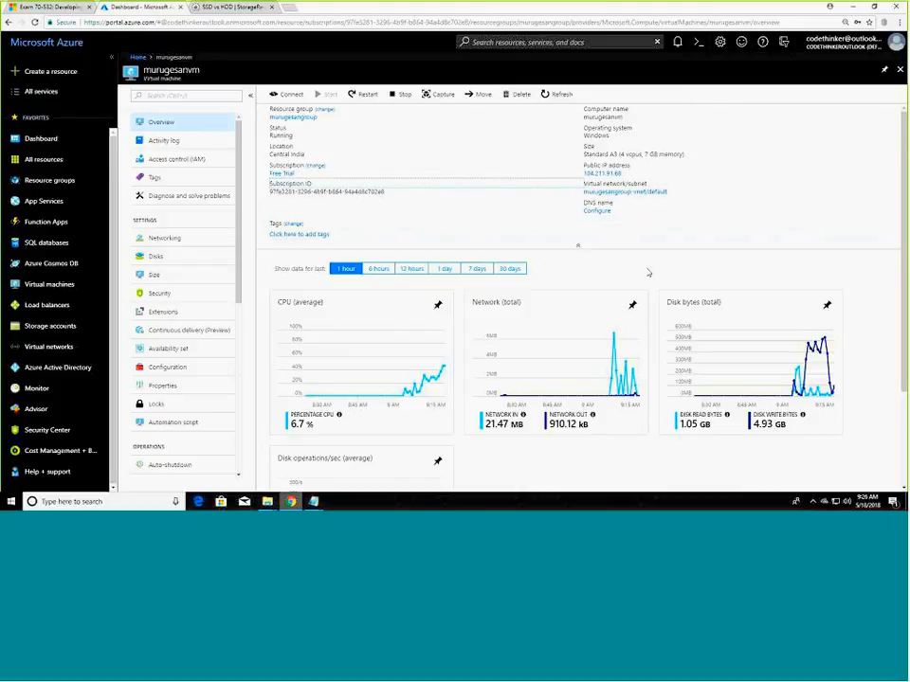
# Look up the adminUsername value in the parameters file, highlight it, and return to the Azure portal.
pyautogui.scroll(-3, 538, 359)
pyautogui.scroll(3, 381, 406)
pyautogui.moveTo(239, 281); pyautogui.dragTo(258, 223)
pyautogui.click(314, 501)
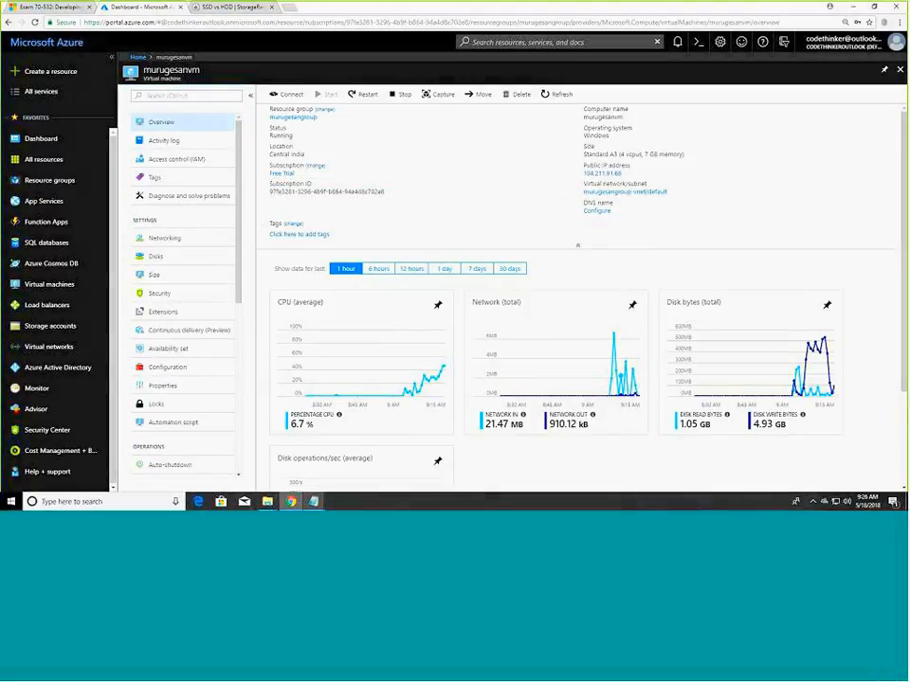
pyautogui.click(314, 501)
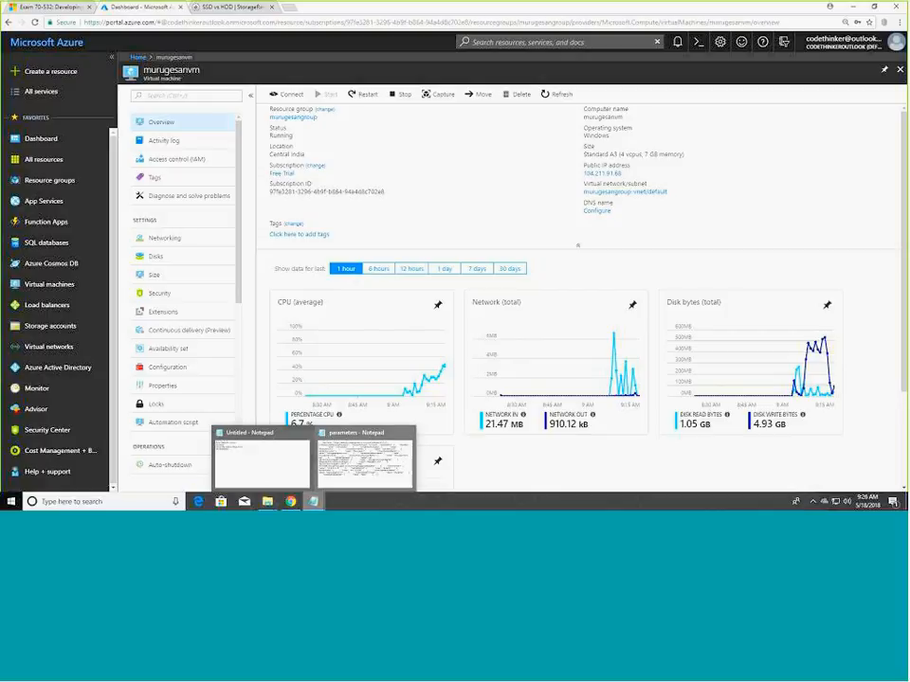
pyautogui.click(378, 437)
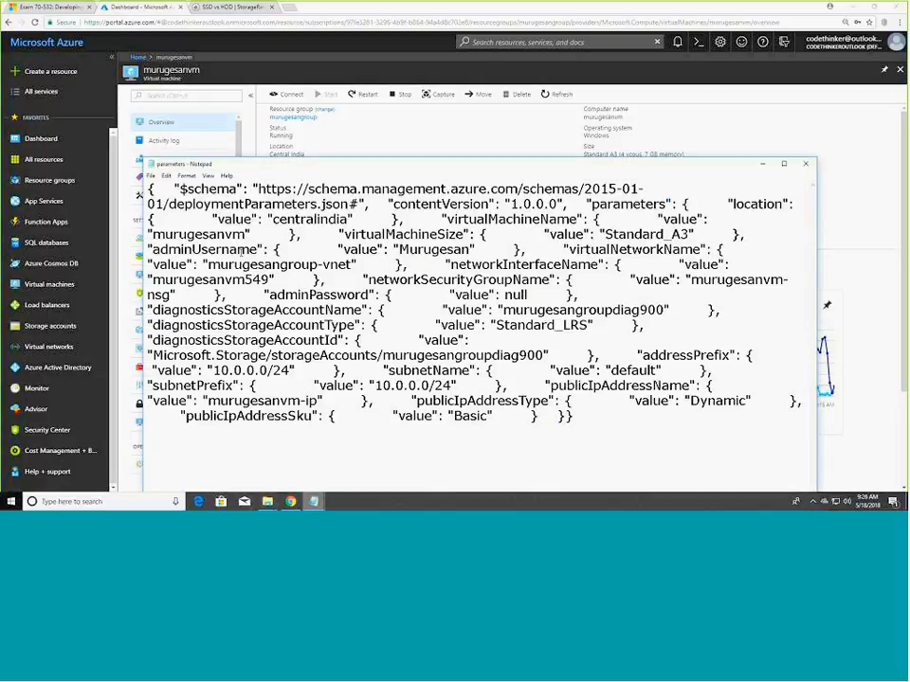
pyautogui.doubleClick(433, 249)
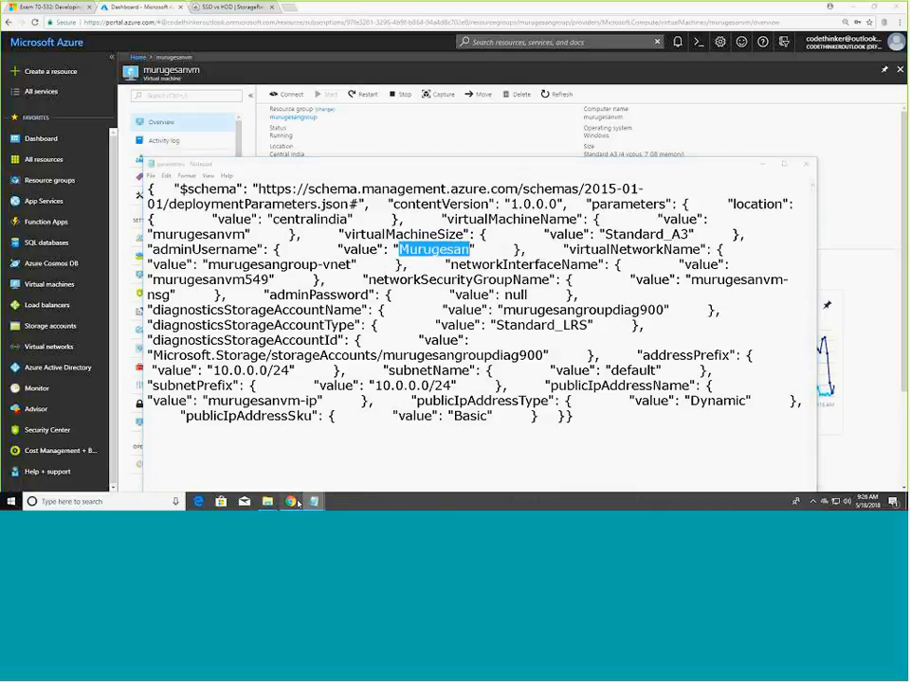
pyautogui.click(494, 82)
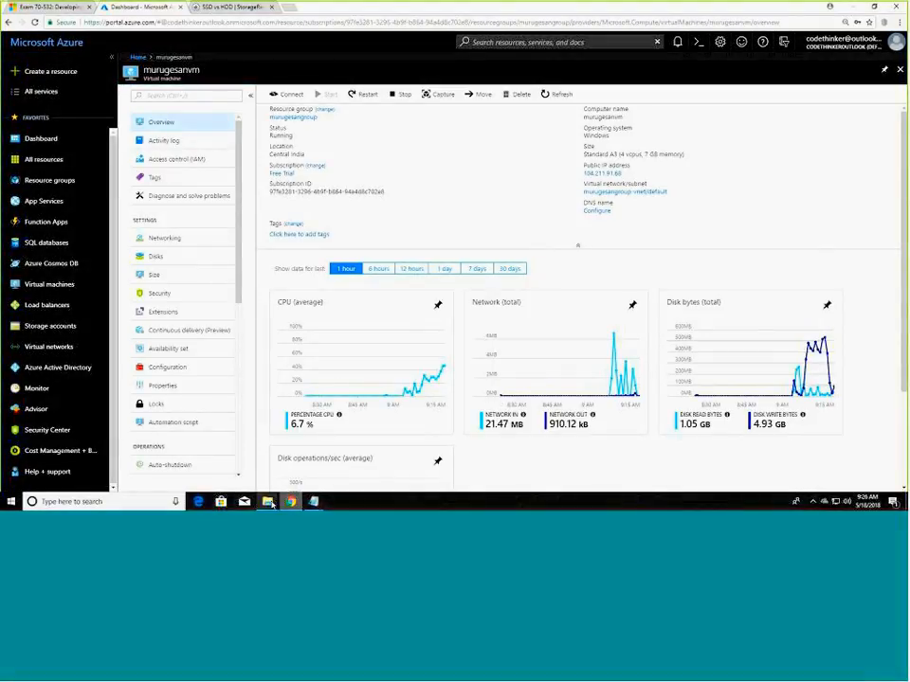
# Relaunch the virtual machine's RDP file from Downloads and sign in with the admin user name from the parameters file and the account password.
pyautogui.moveTo(267, 502)
pyautogui.click(217, 455)
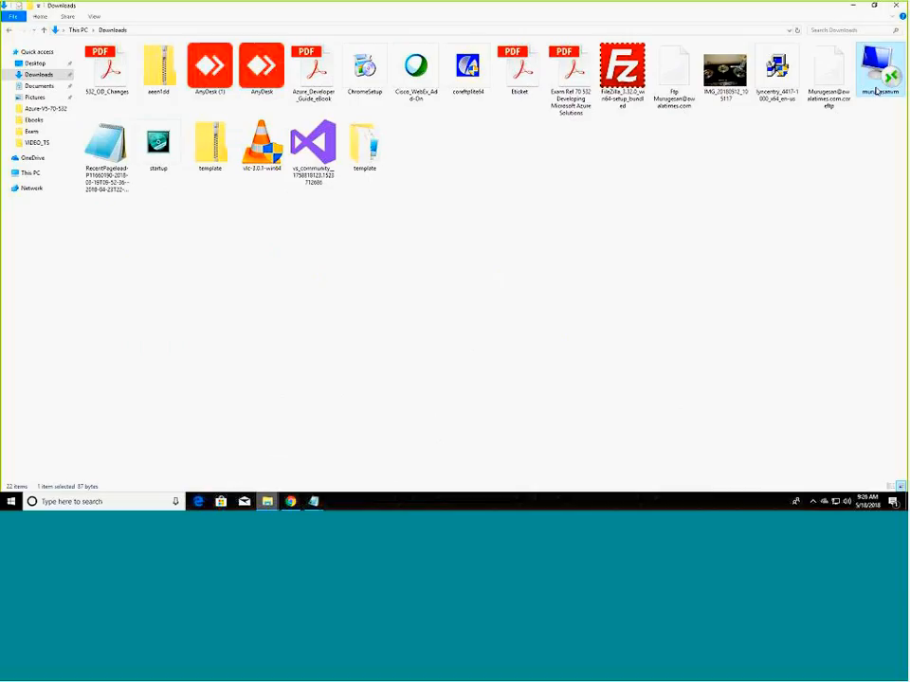
pyautogui.doubleClick(877, 85)
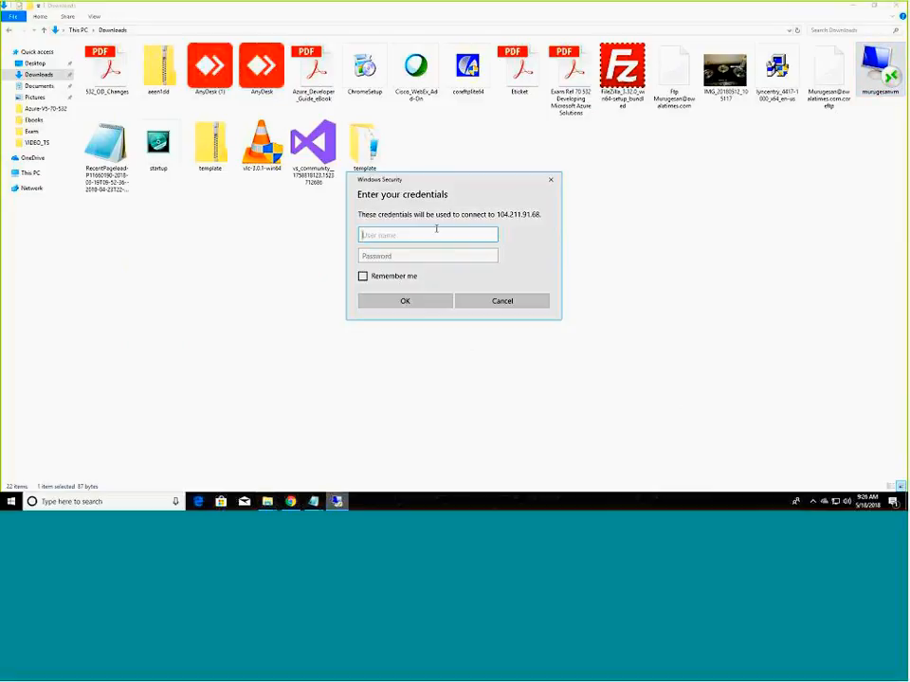
pyautogui.write('murugesan')
pyautogui.press('Tab')
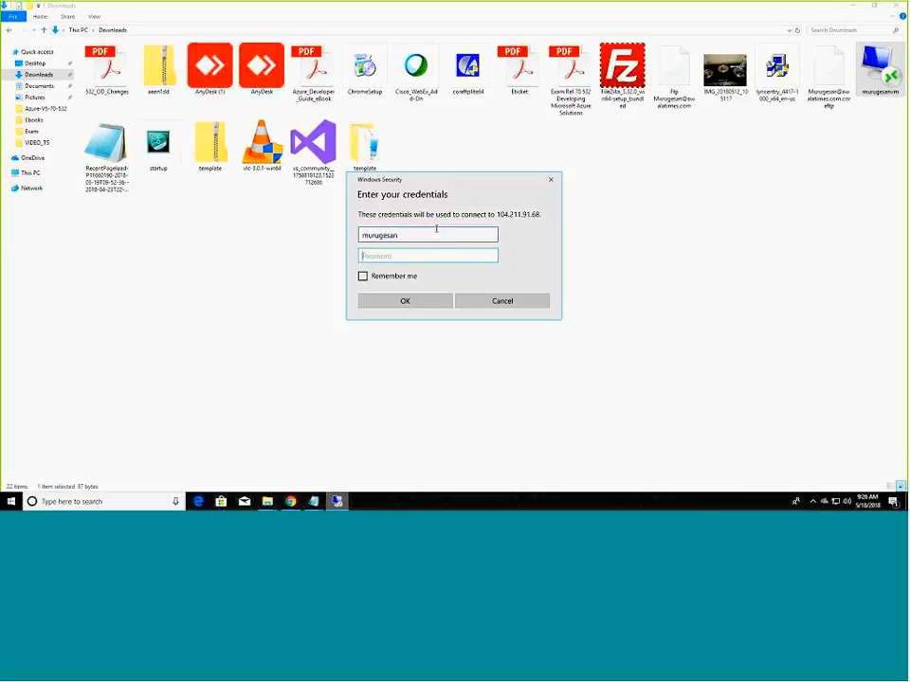
pyautogui.write('•••••••••••')
pyautogui.press('Return')
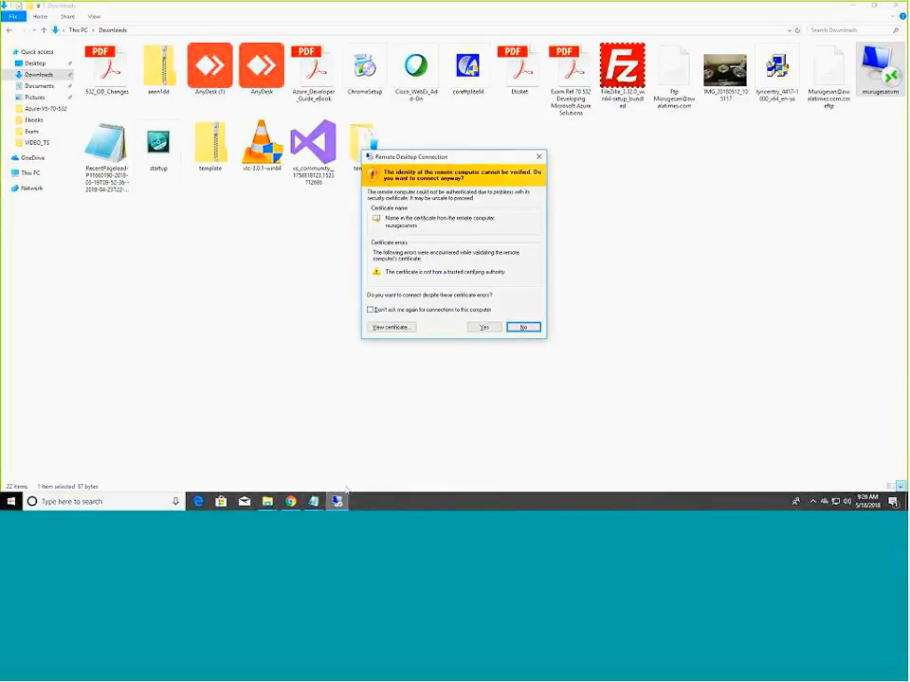
# Recheck the adminUsername in the parameters file and accept the remote computer's certificate warning to connect.
pyautogui.moveTo(312, 500)
pyautogui.click(365, 462)
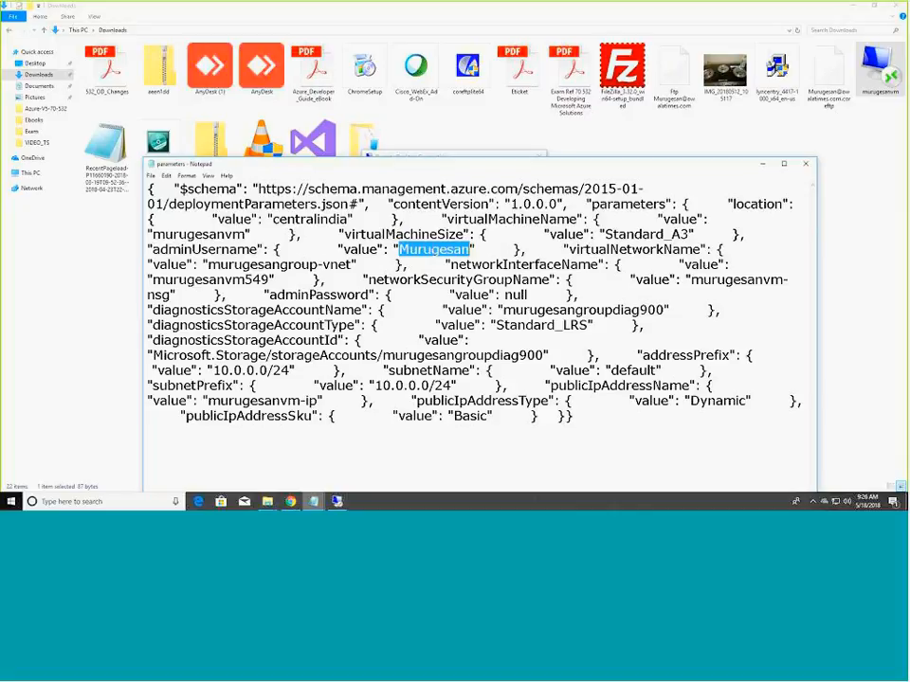
pyautogui.click(337, 502)
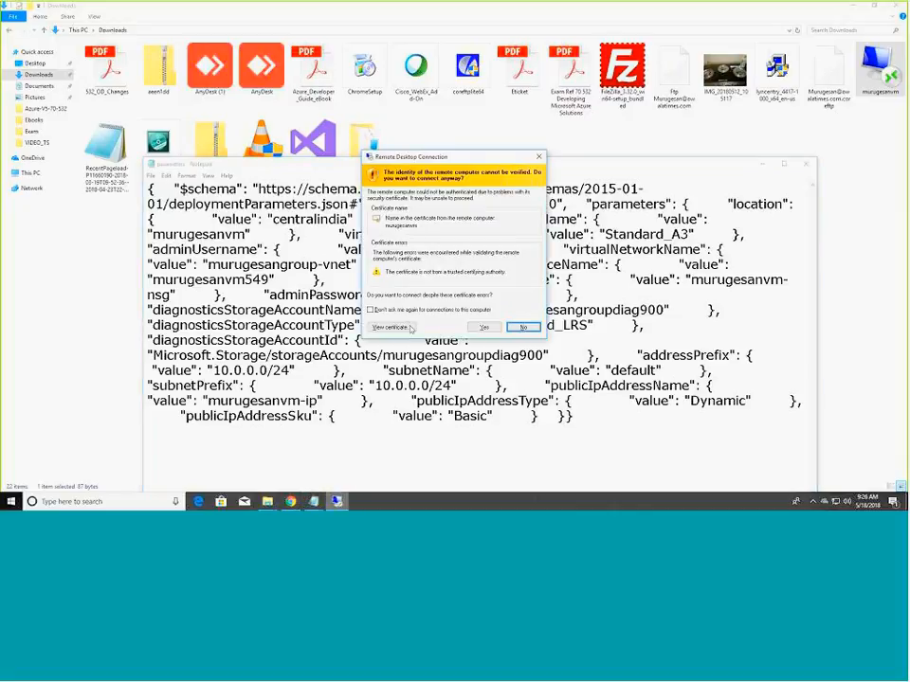
pyautogui.click(483, 327)
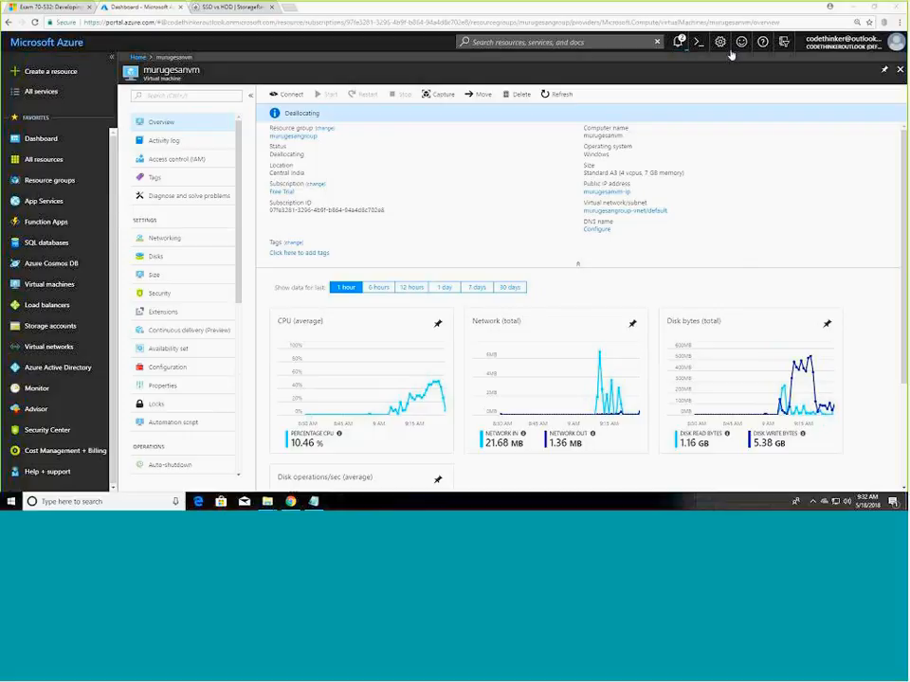
# Check the portal notifications and the virtual machine's overview for the progress of stopping the machine.
pyautogui.click(677, 40)
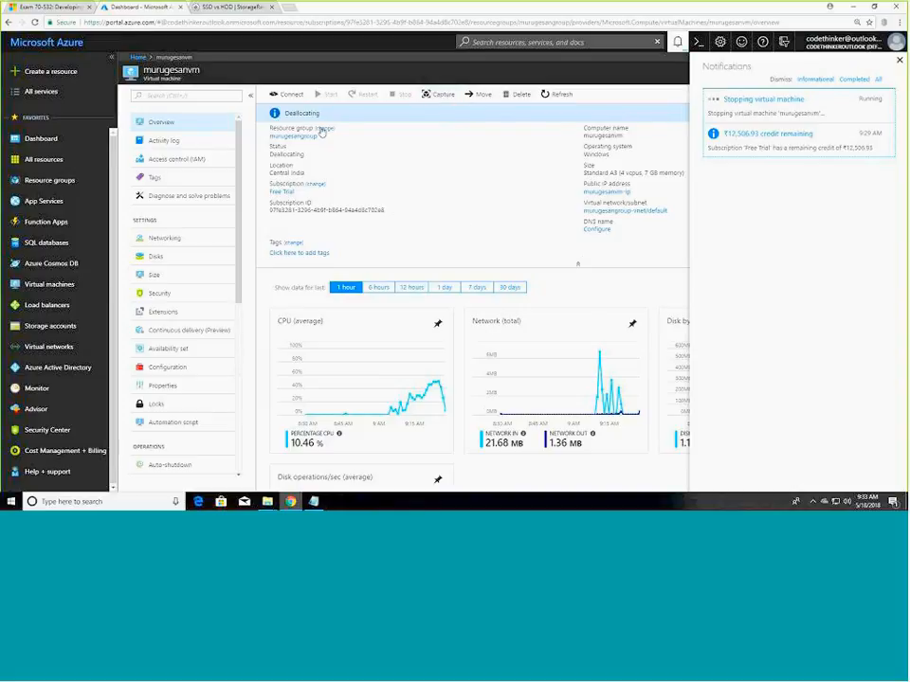
pyautogui.doubleClick(294, 115)
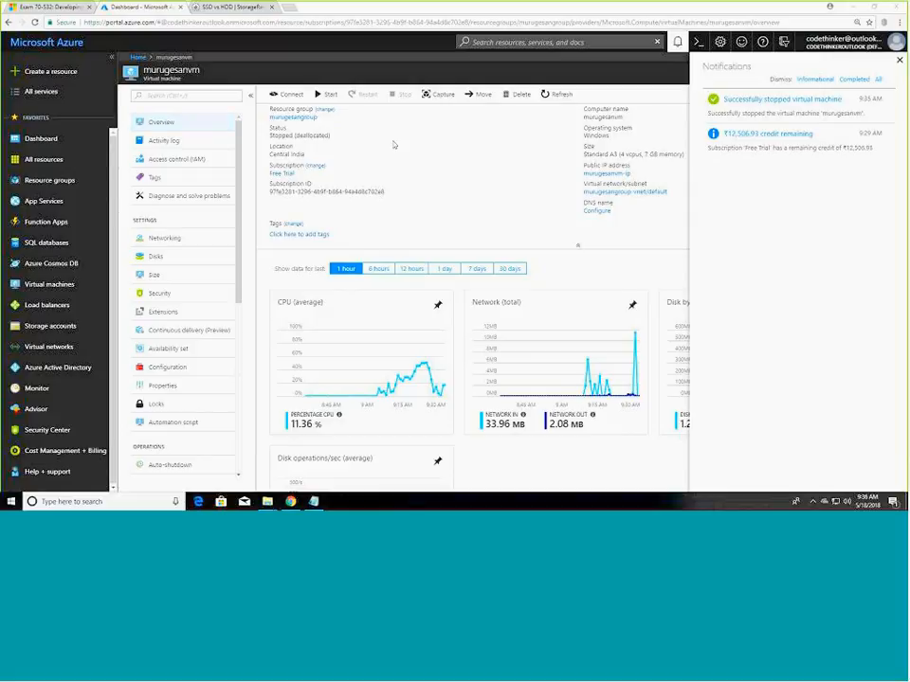
pyautogui.click(178, 126)
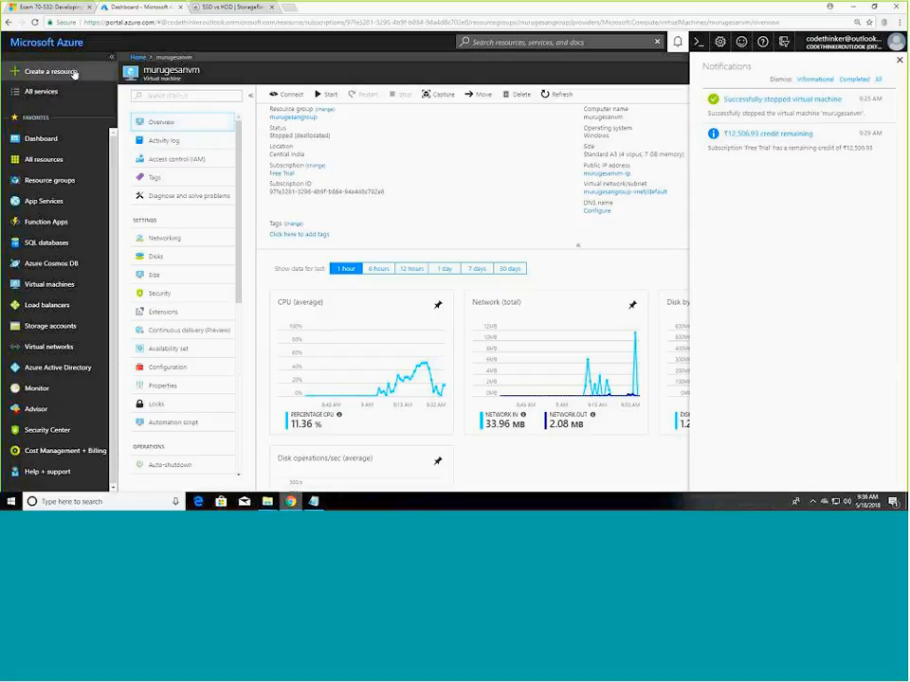
# Open the Azure dashboard, dismiss the notifications, move the virtual machine's tile further into the grid, and finish customizing.
pyautogui.click(43, 139)
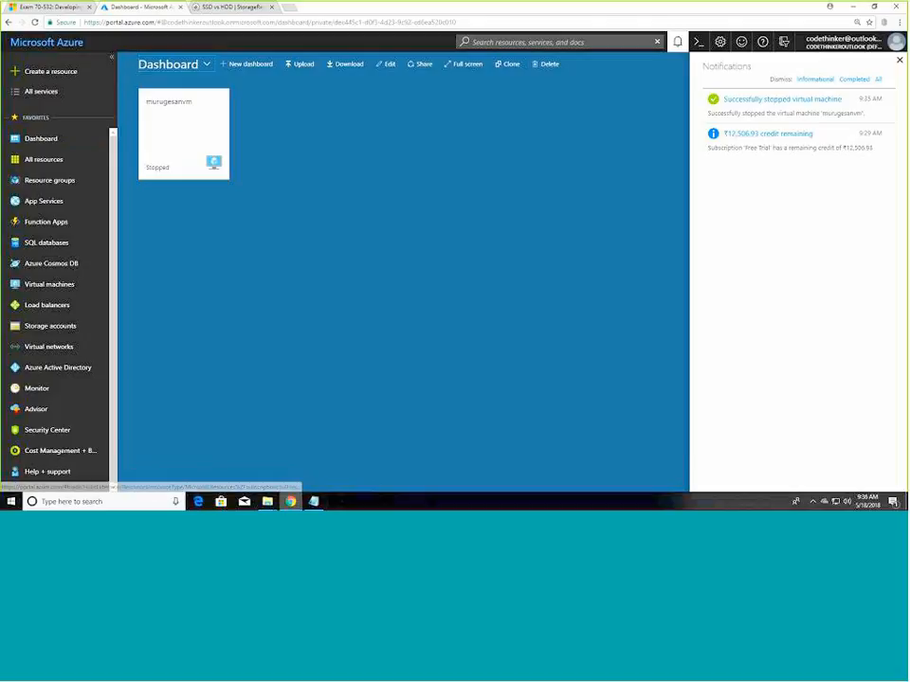
pyautogui.click(677, 42)
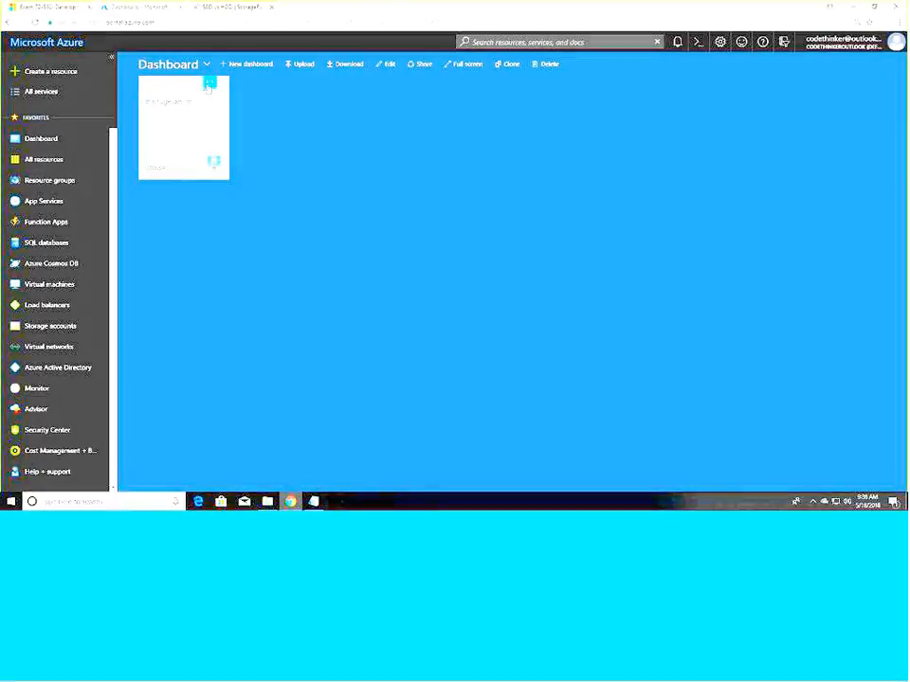
pyautogui.click(210, 85)
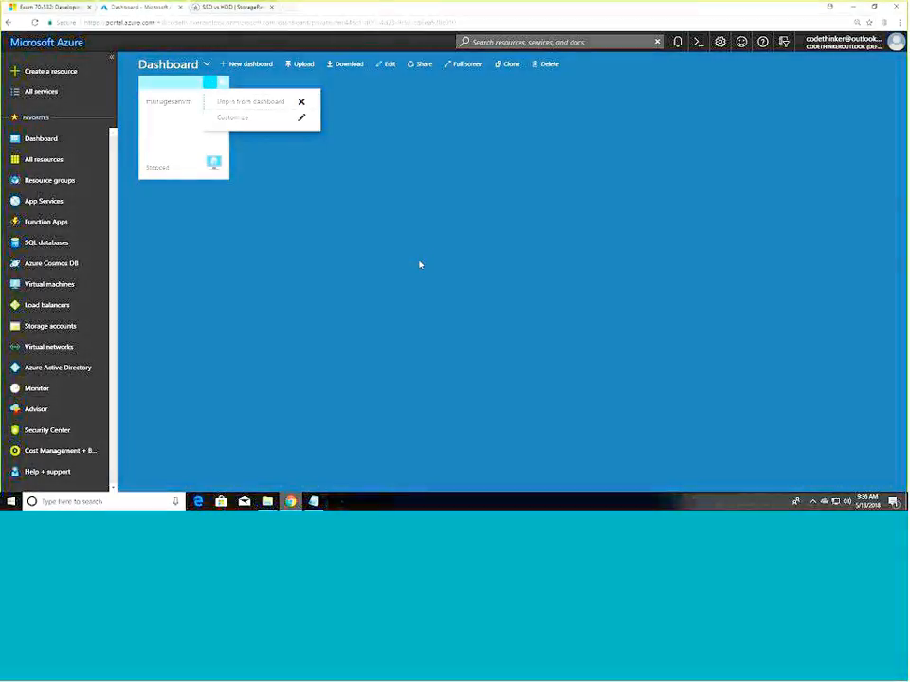
pyautogui.click(421, 265)
pyautogui.moveTo(265, 208); pyautogui.dragTo(297, 244)
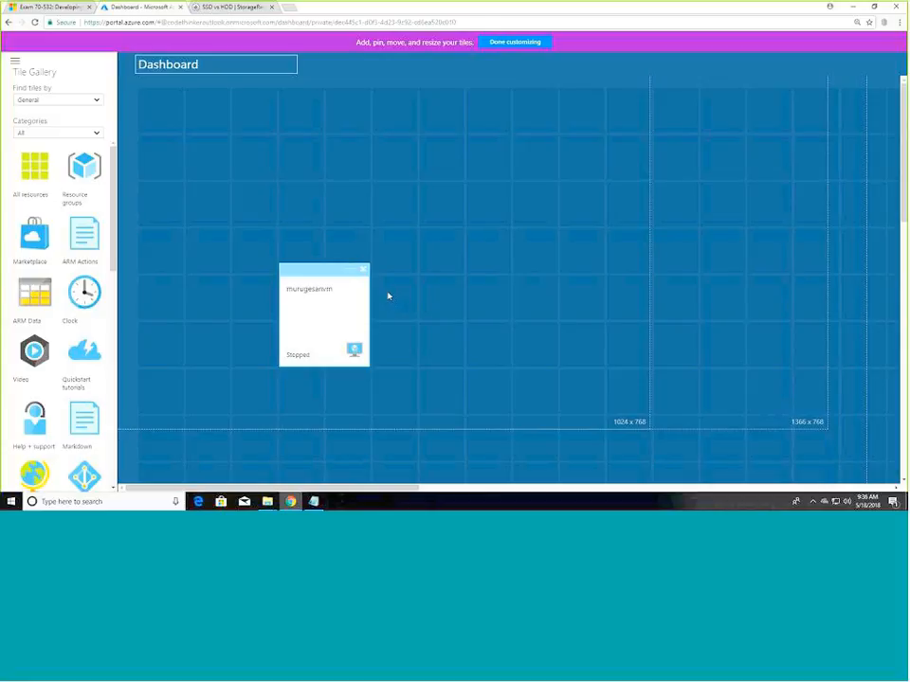
pyautogui.moveTo(331, 277); pyautogui.dragTo(282, 173)
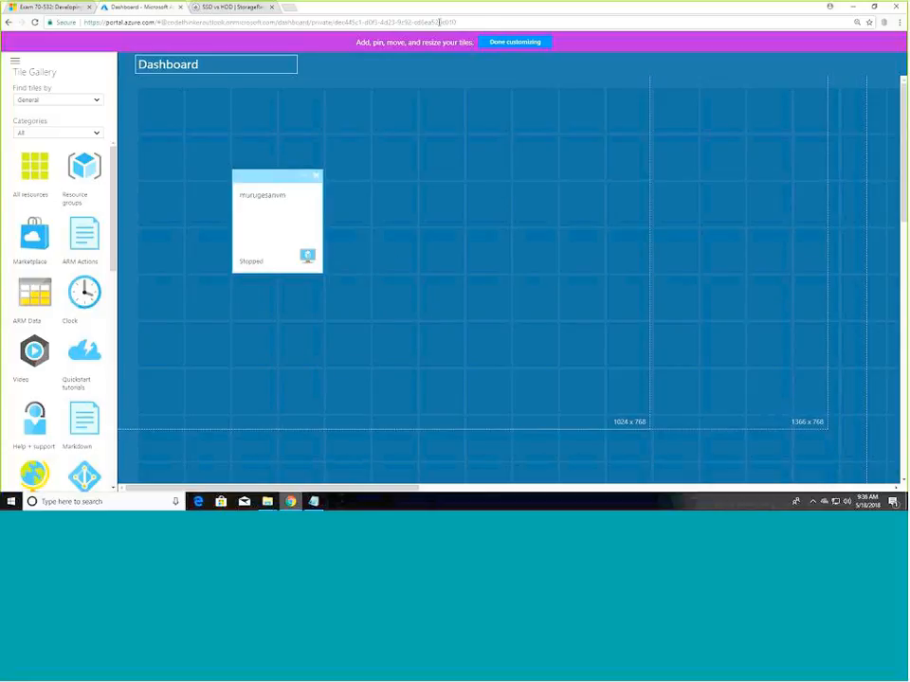
pyautogui.click(514, 42)
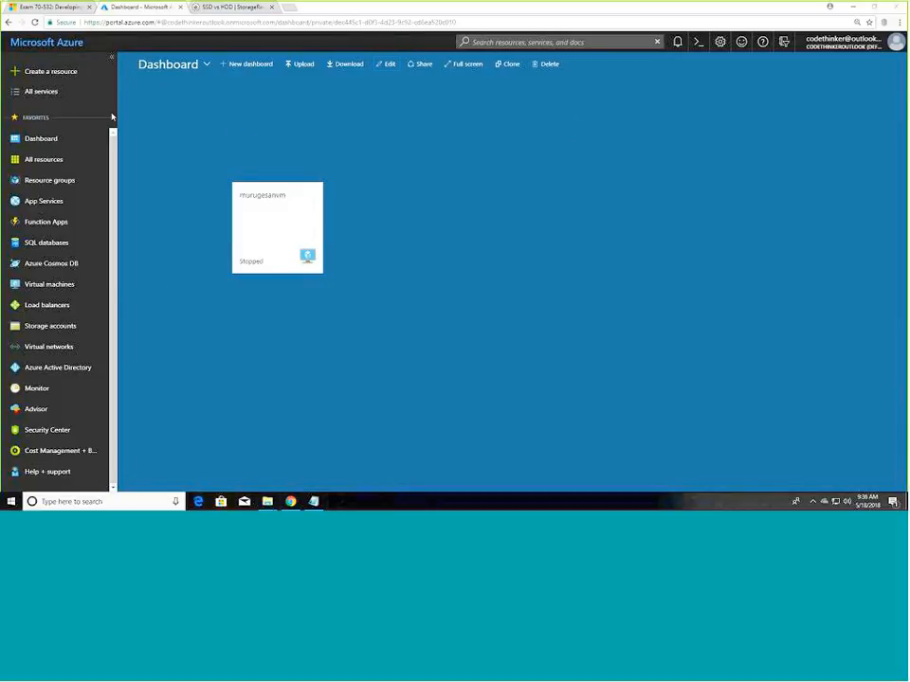
# Open the list of all resources in the subscription.
pyautogui.click(60, 160)
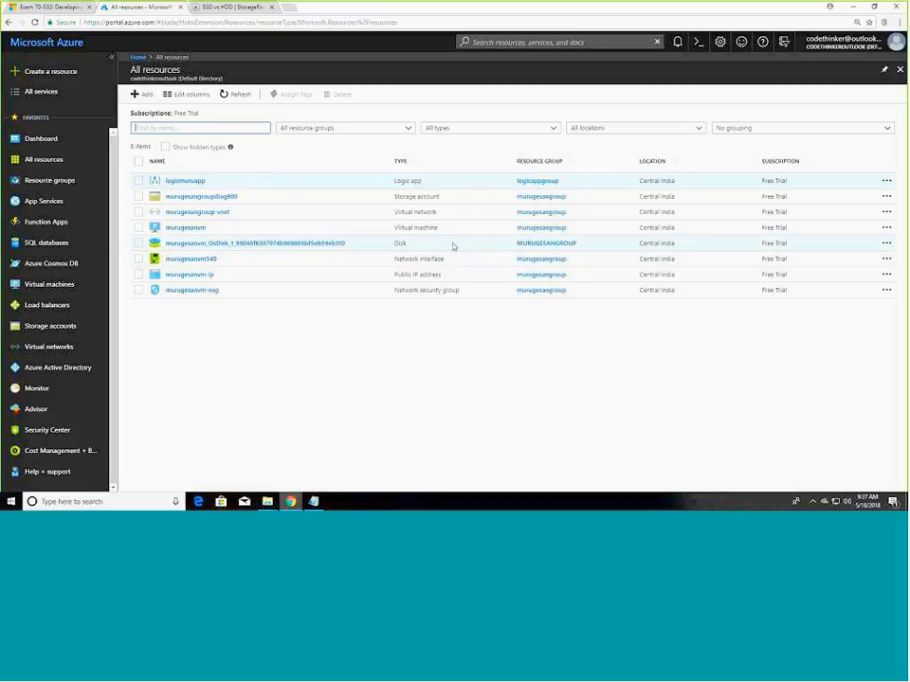
# Try to delete the virtual machine's OS disk from the resource list, entering "yes" as the confirmation.
pyautogui.click(138, 244)
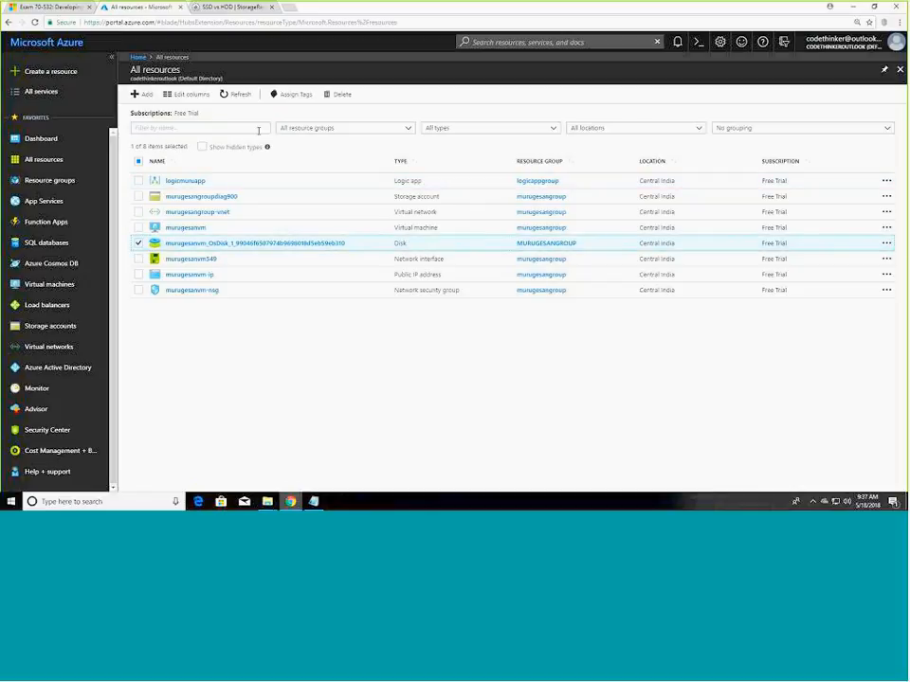
pyautogui.click(334, 97)
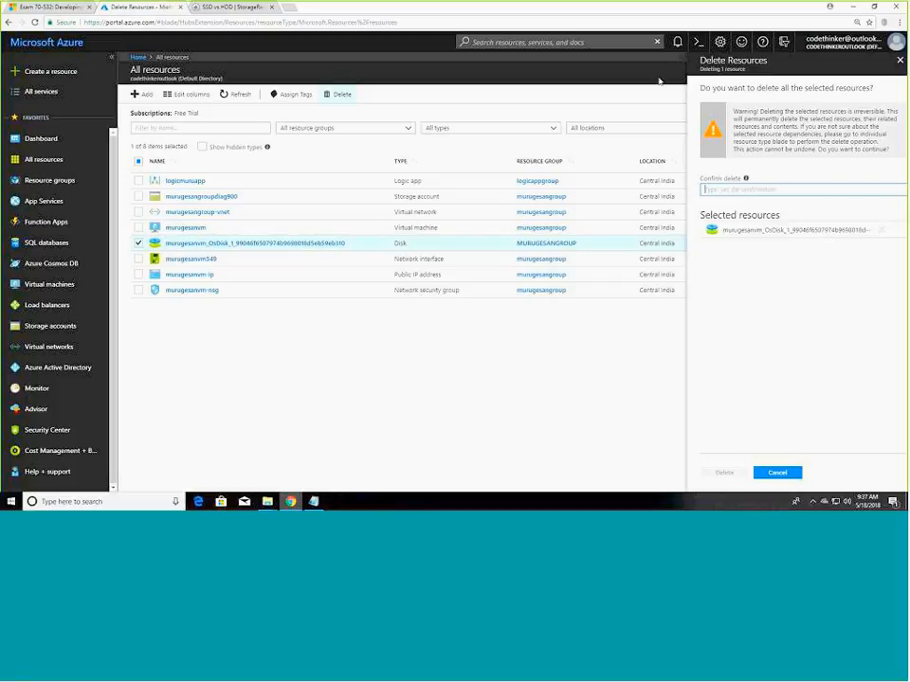
pyautogui.click(779, 188)
pyautogui.write('yes')
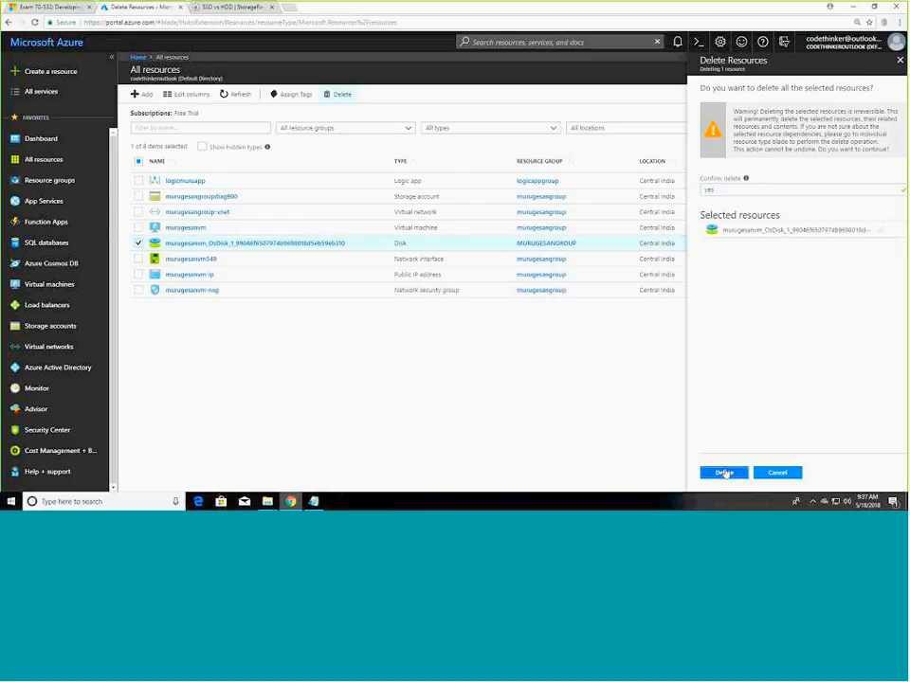
pyautogui.click(722, 474)
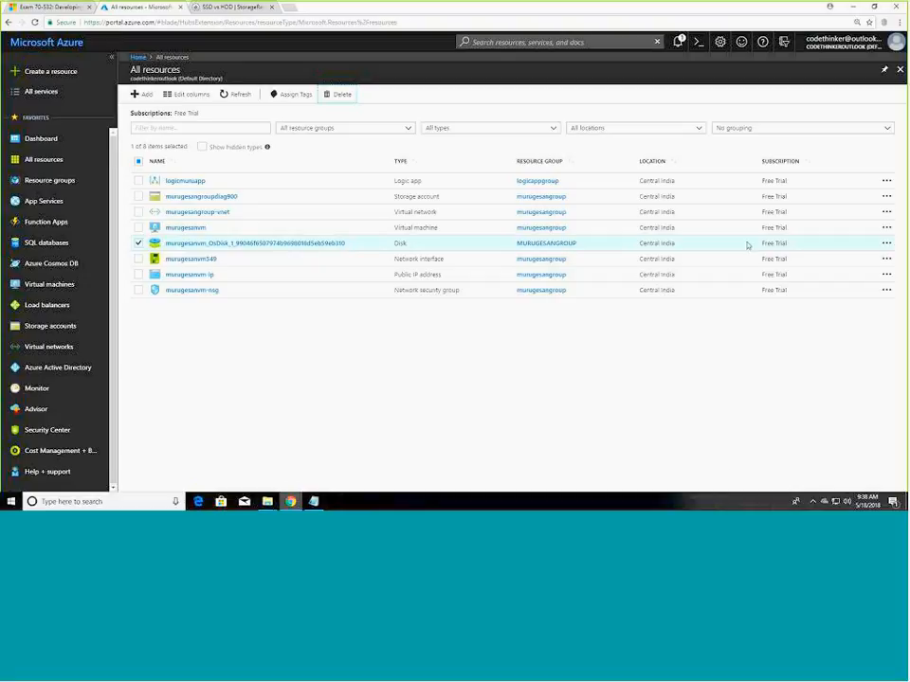
# Read the error details of the disk's delete command in the notifications, including the attached VM and resource group, and close them.
pyautogui.click(678, 43)
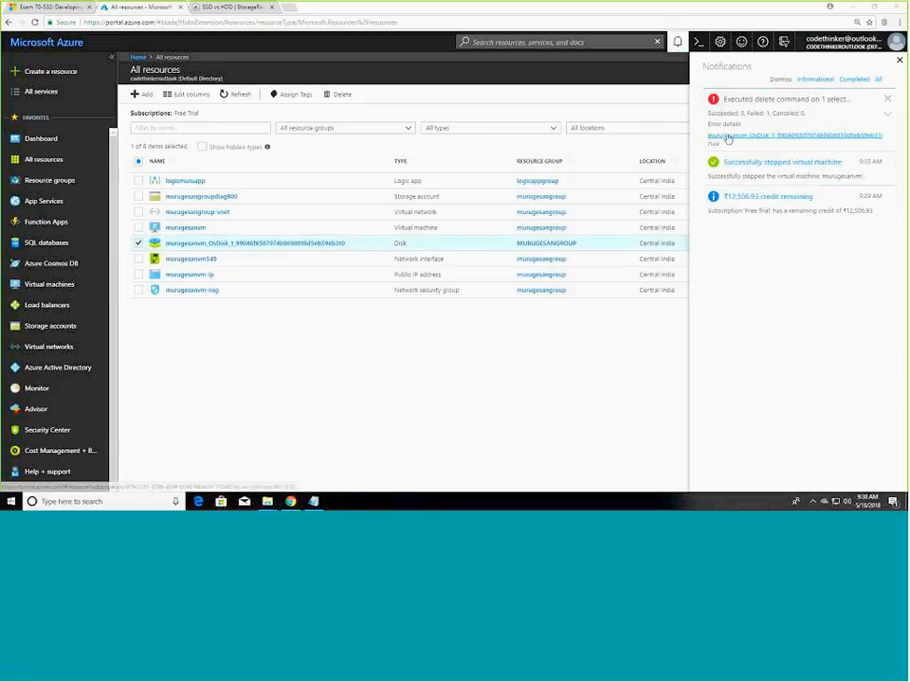
pyautogui.click(887, 115)
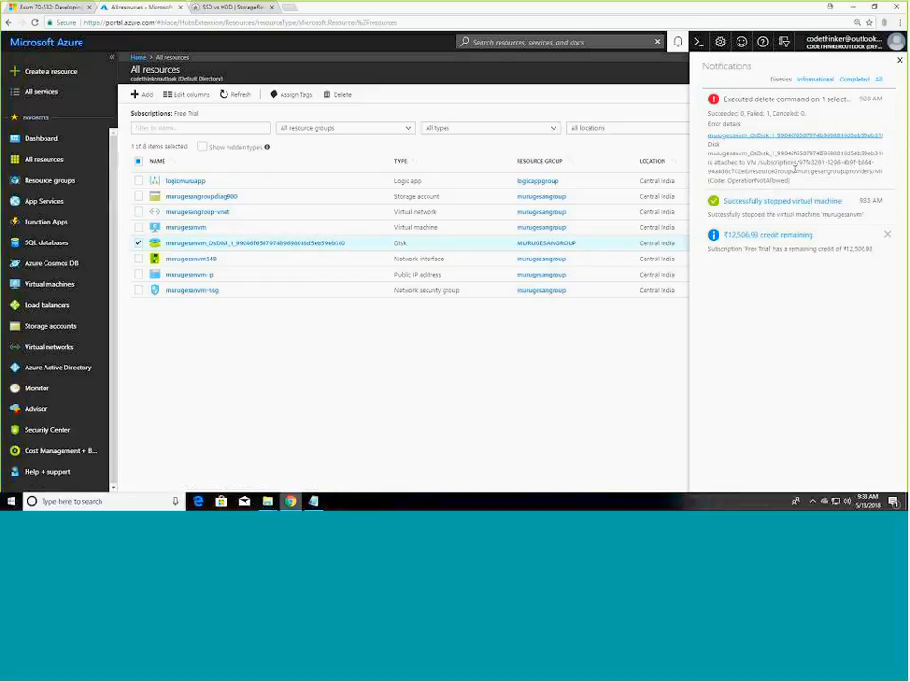
pyautogui.doubleClick(752, 162)
pyautogui.moveTo(775, 168); pyautogui.dragTo(782, 166)
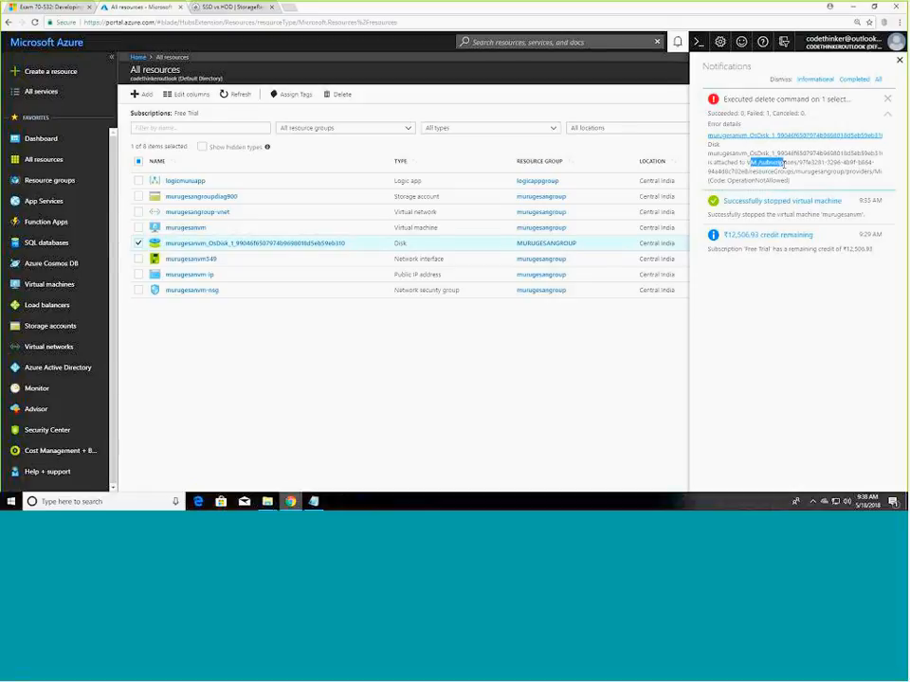
pyautogui.click(827, 163)
pyautogui.doubleClick(827, 163)
pyautogui.doubleClick(827, 172)
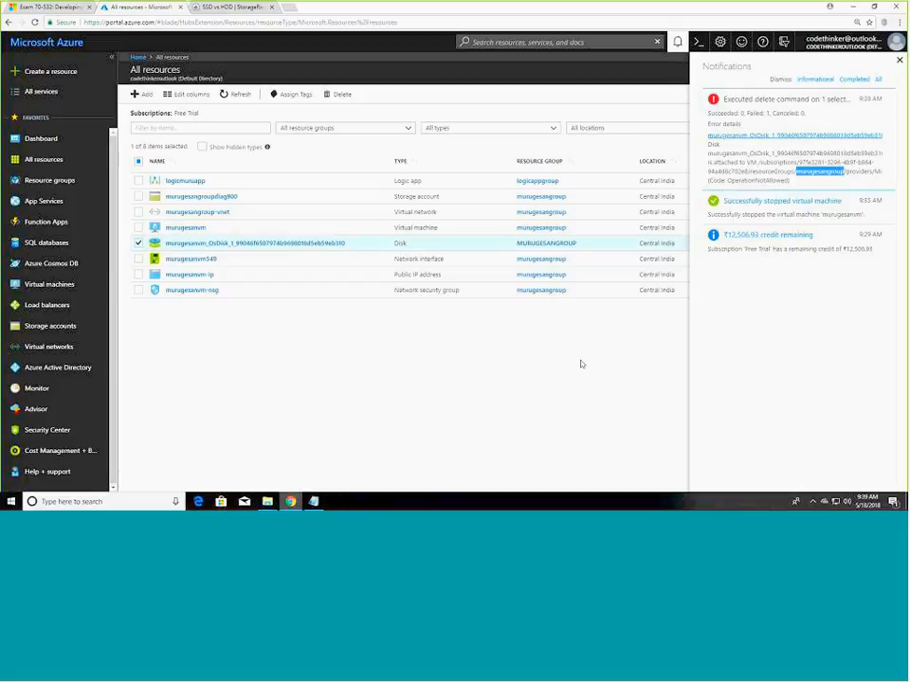
pyautogui.click(896, 66)
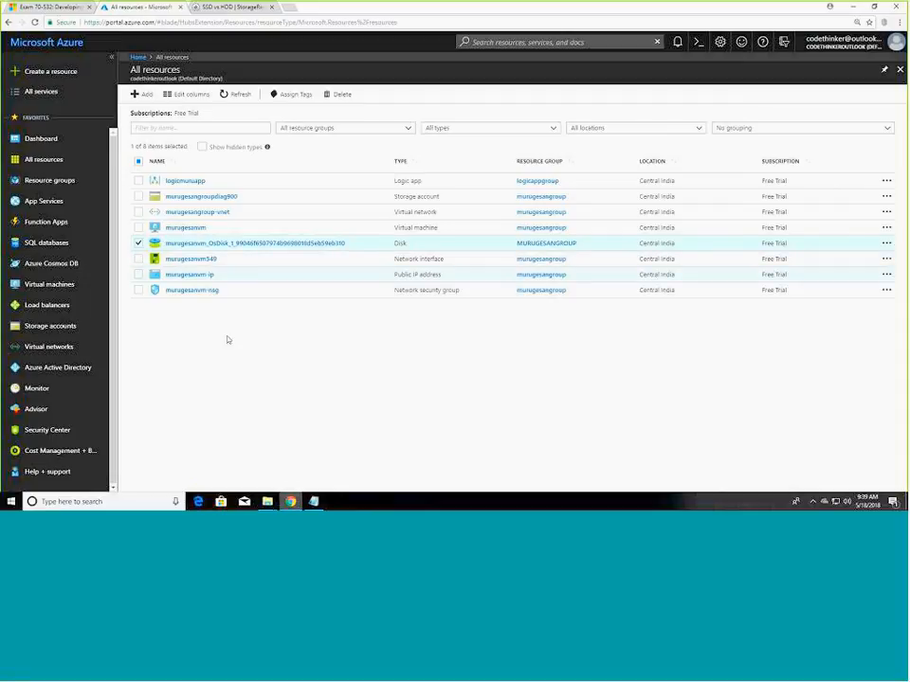
# List the resource groups and open the overview of the one that contains the virtual machine.
pyautogui.click(79, 186)
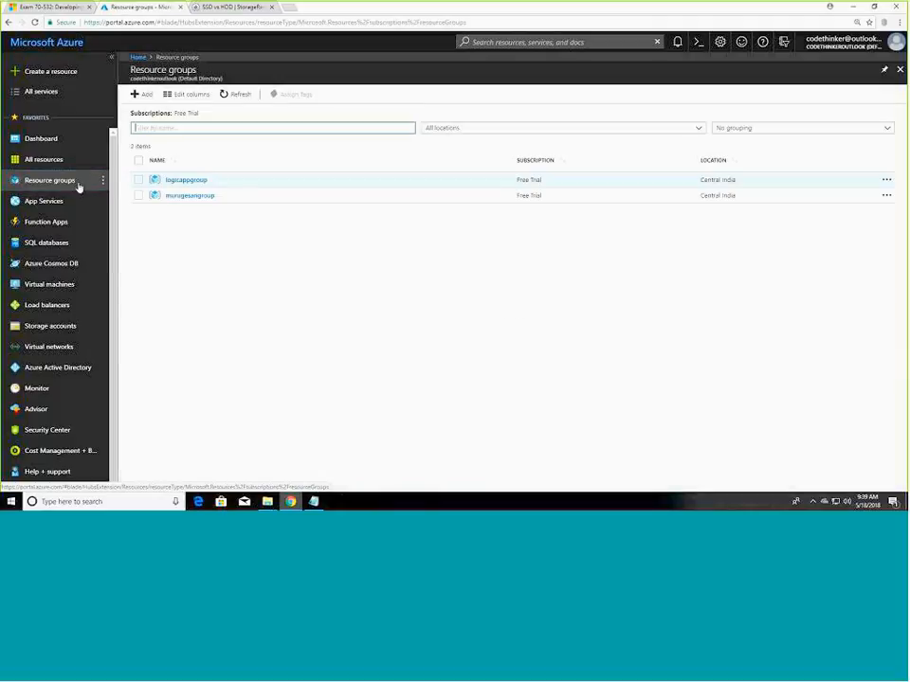
pyautogui.click(139, 197)
pyautogui.click(312, 502)
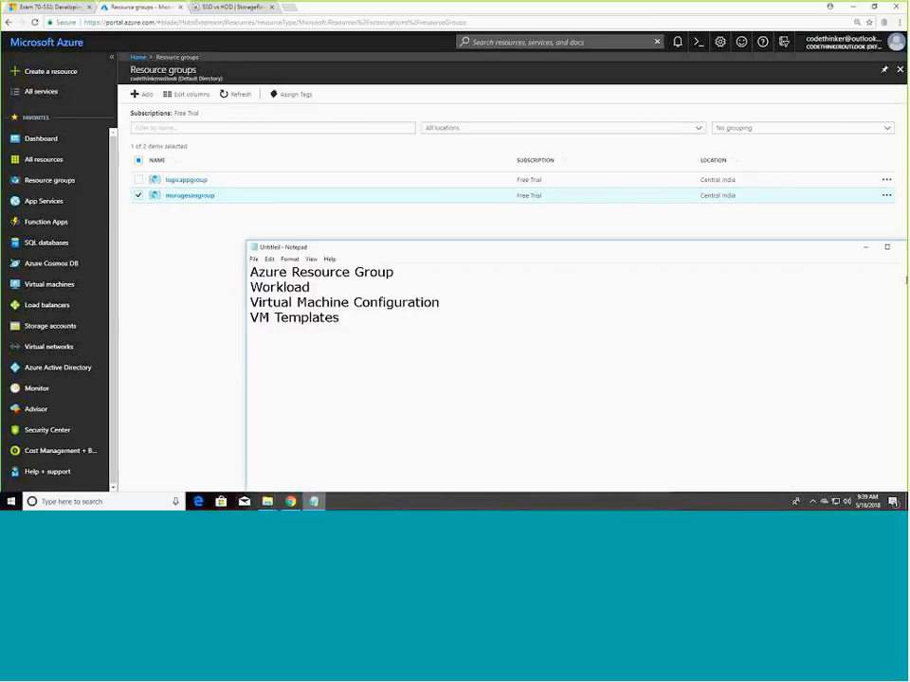
pyautogui.click(649, 186)
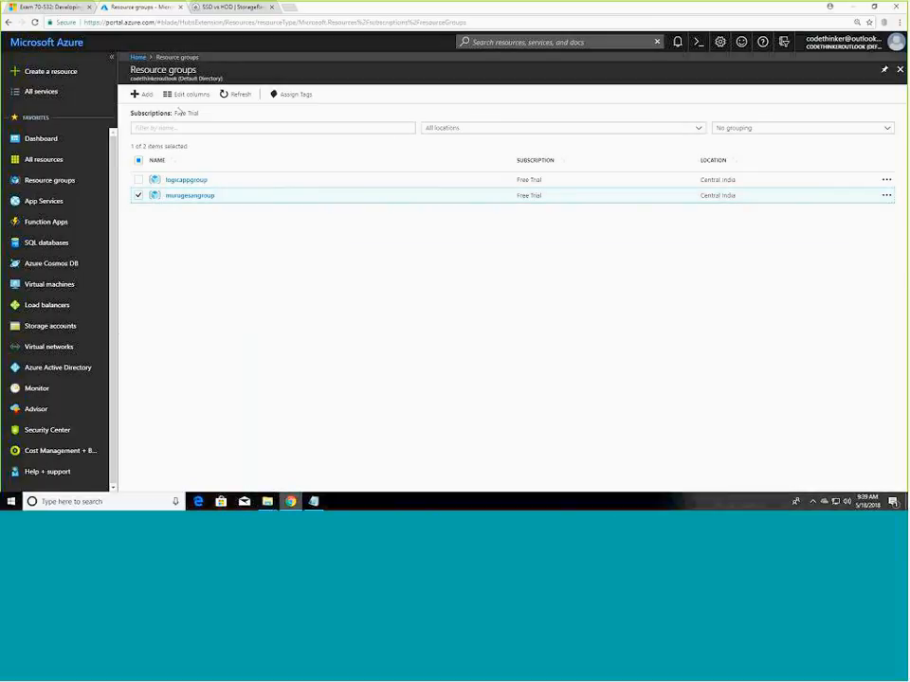
pyautogui.click(201, 199)
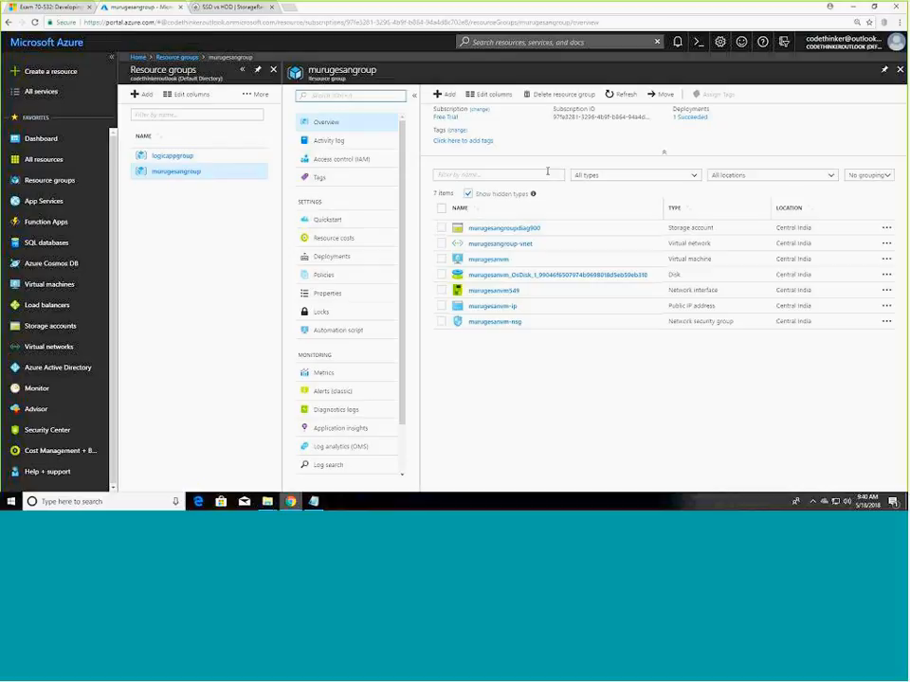
# Delete the virtual machine's resource group with all its resources, reading the warning and entering the group's name as confirmation.
pyautogui.click(558, 97)
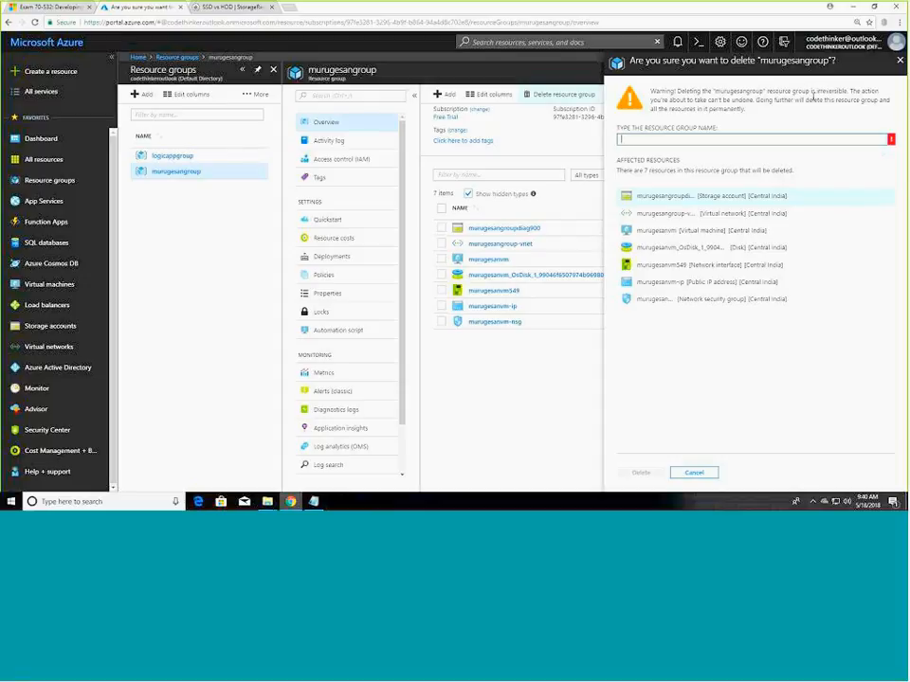
pyautogui.moveTo(819, 91); pyautogui.dragTo(846, 91)
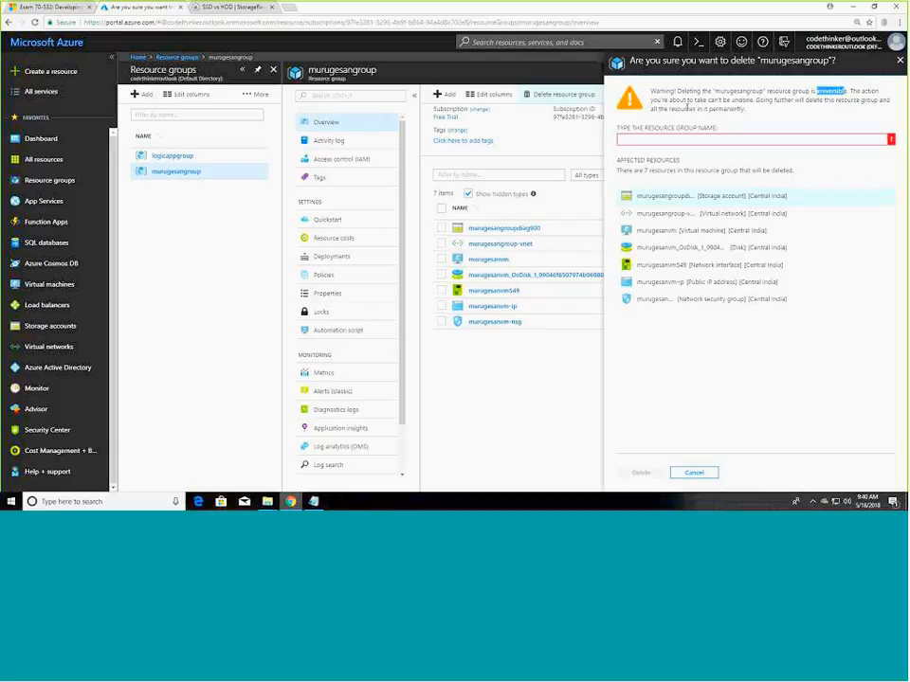
pyautogui.click(794, 99)
pyautogui.moveTo(618, 128); pyautogui.dragTo(706, 129)
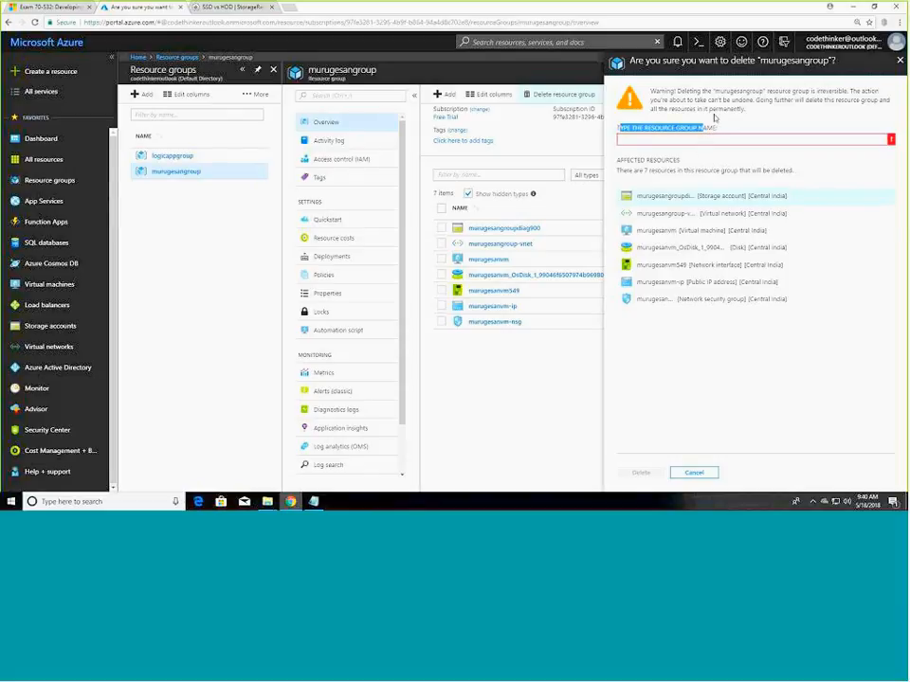
pyautogui.click(726, 140)
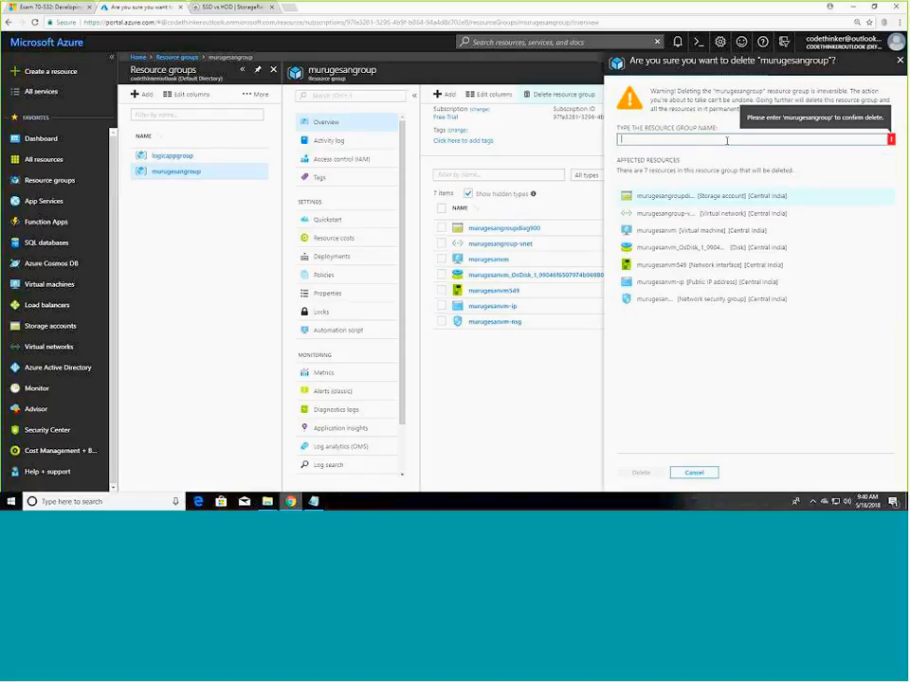
pyautogui.write('murugesan')
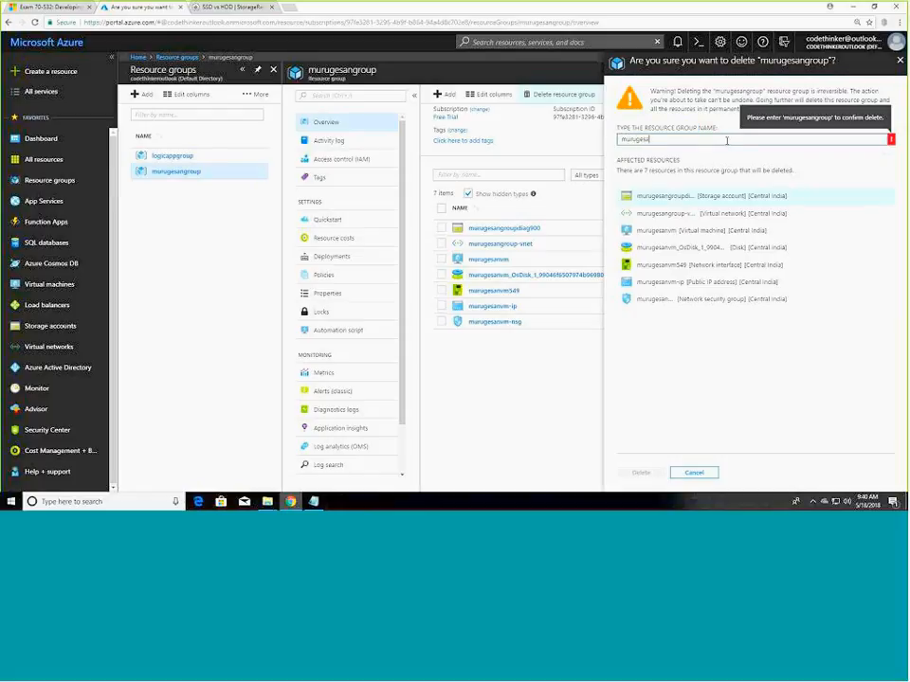
pyautogui.write('group')
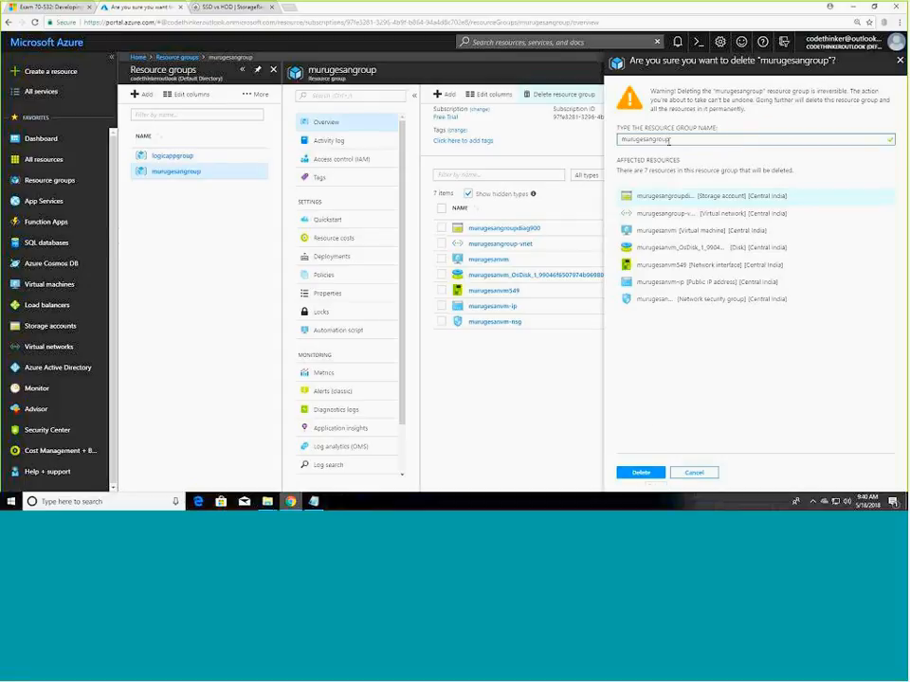
pyautogui.click(640, 473)
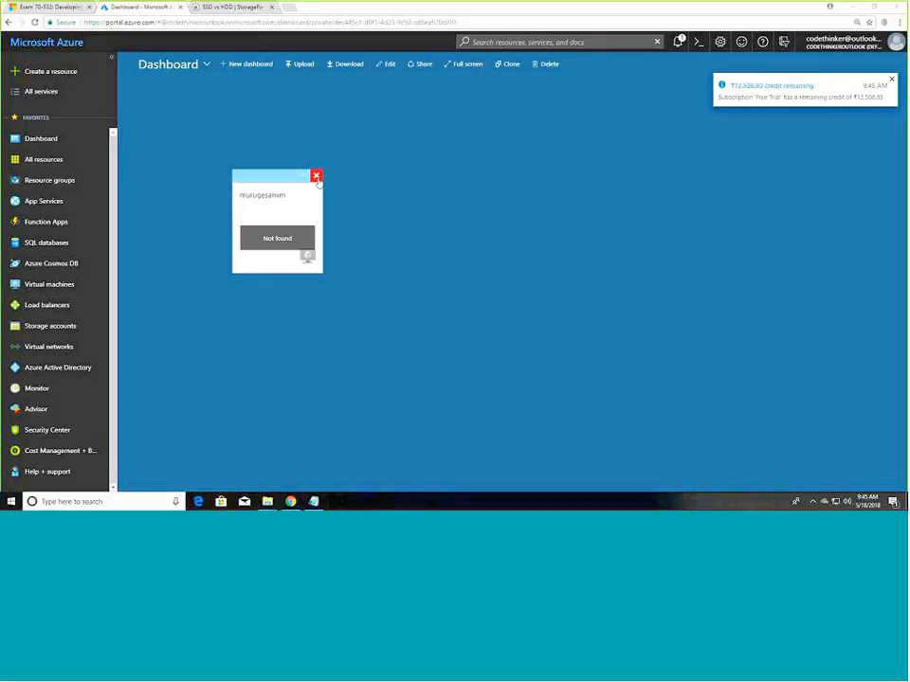
# Remove the deleted virtual machine's tile from the dashboard and check the portal notifications.
pyautogui.click(316, 177)
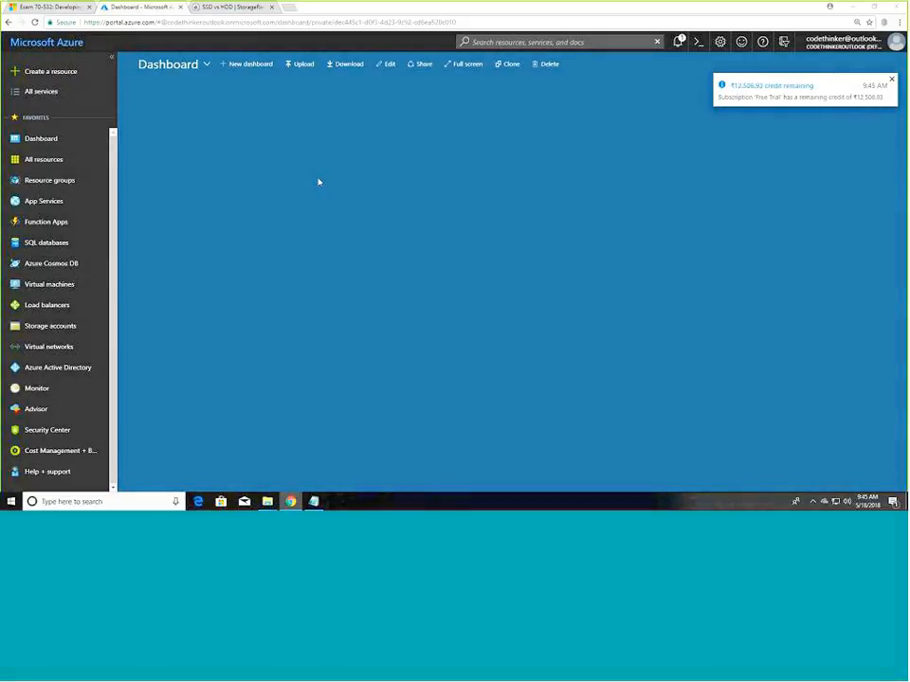
pyautogui.click(679, 42)
pyautogui.click(899, 57)
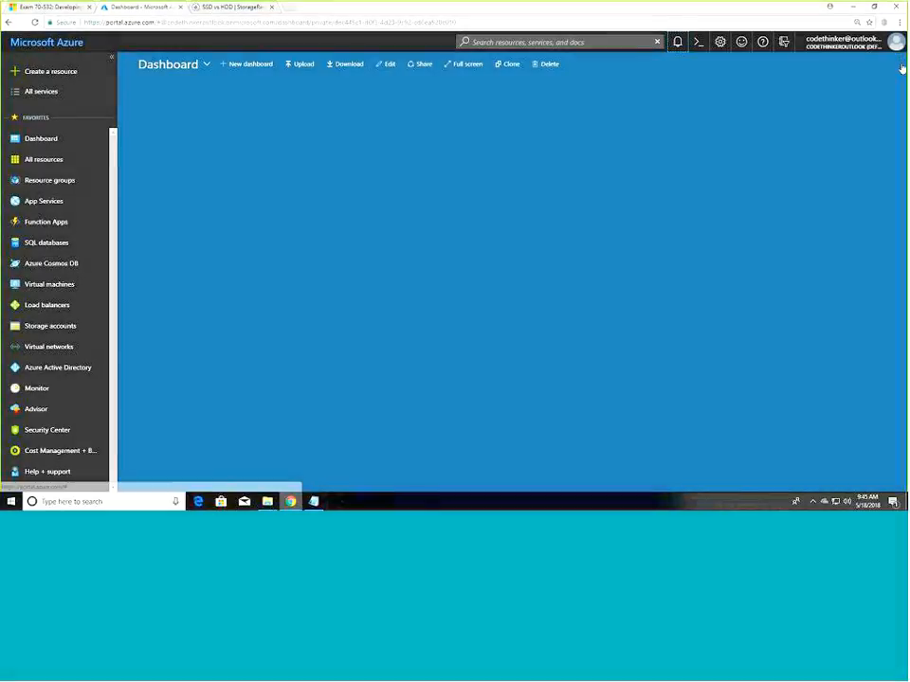